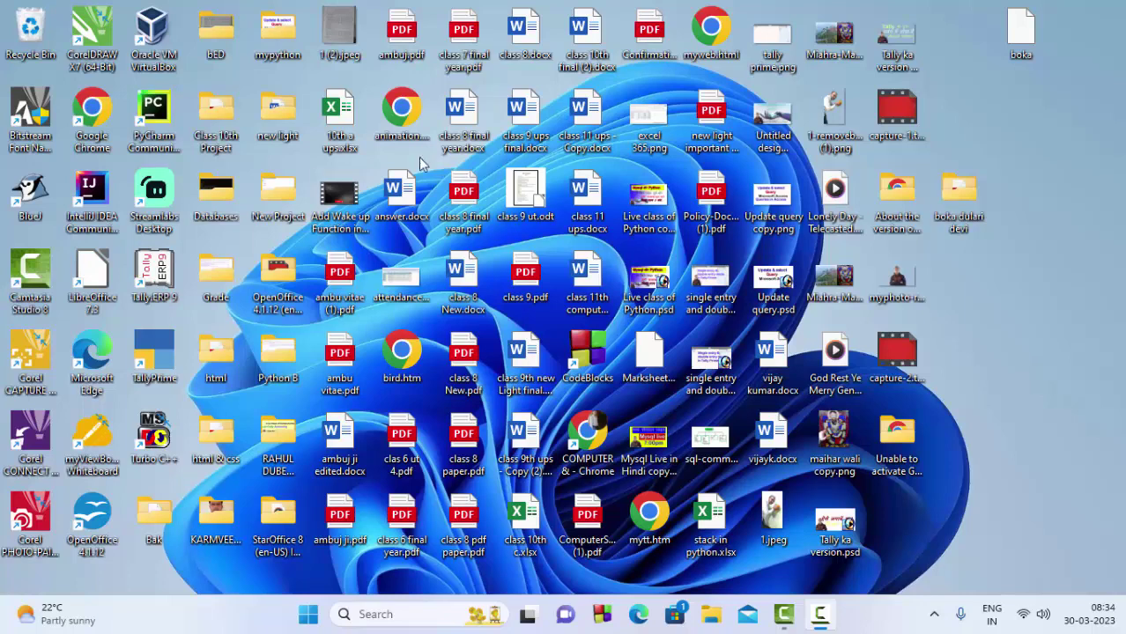
Refresh the desktop icons twice from the desktop context menu
right_click(1035, 148)
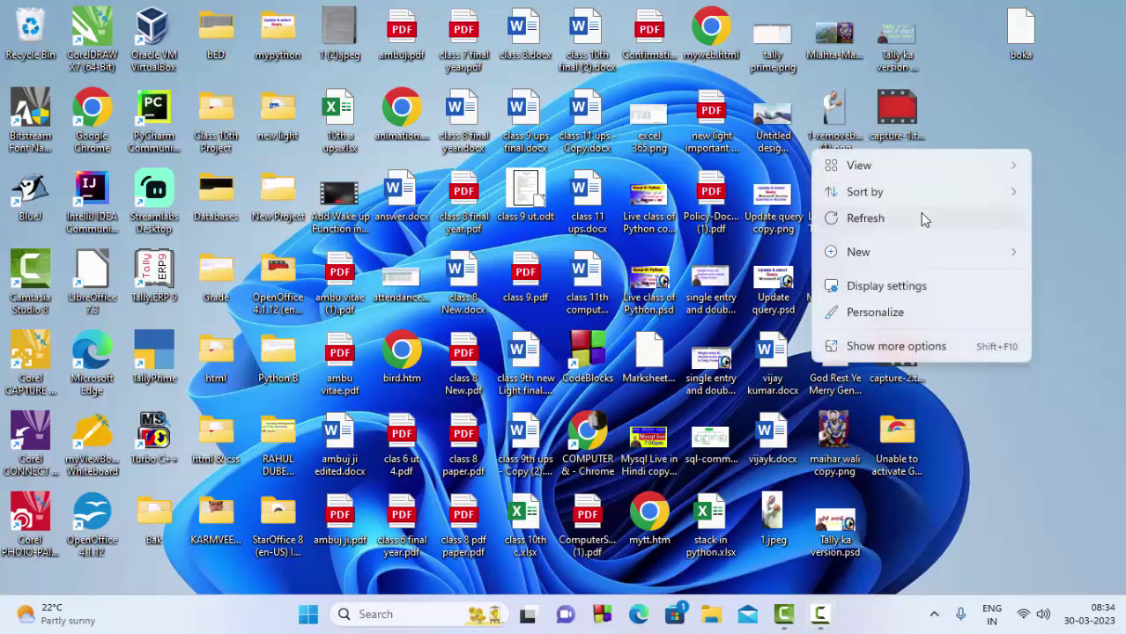
click(919, 216)
right_click(1060, 167)
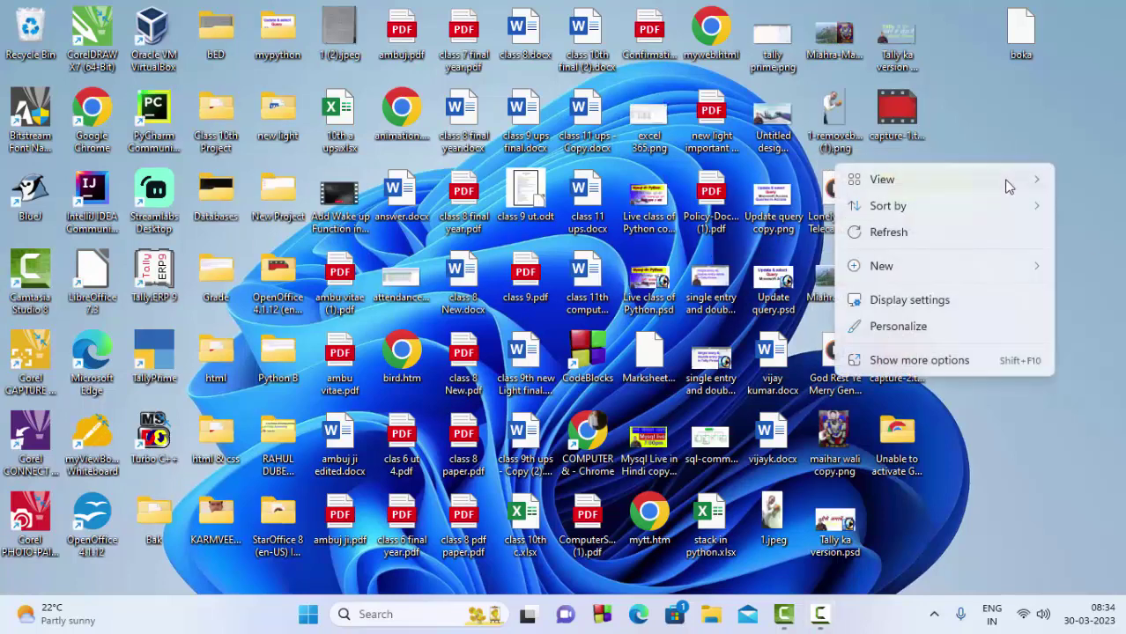
click(921, 232)
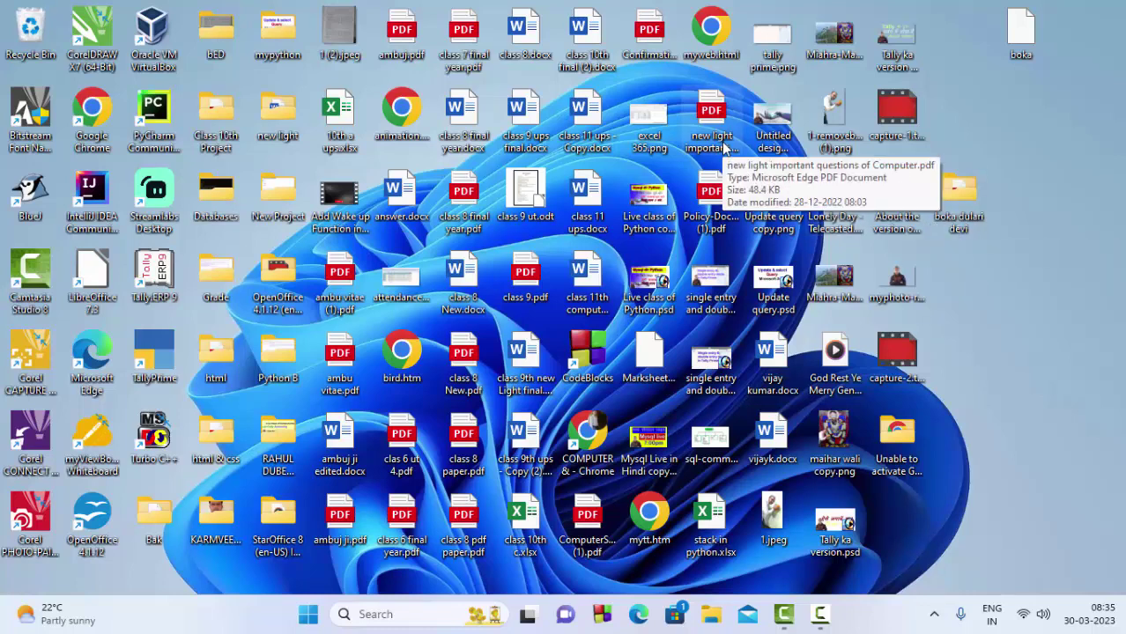
Launch Microsoft Access via Start search 'acc' and create the blank database Database100
click(309, 614)
text(a)
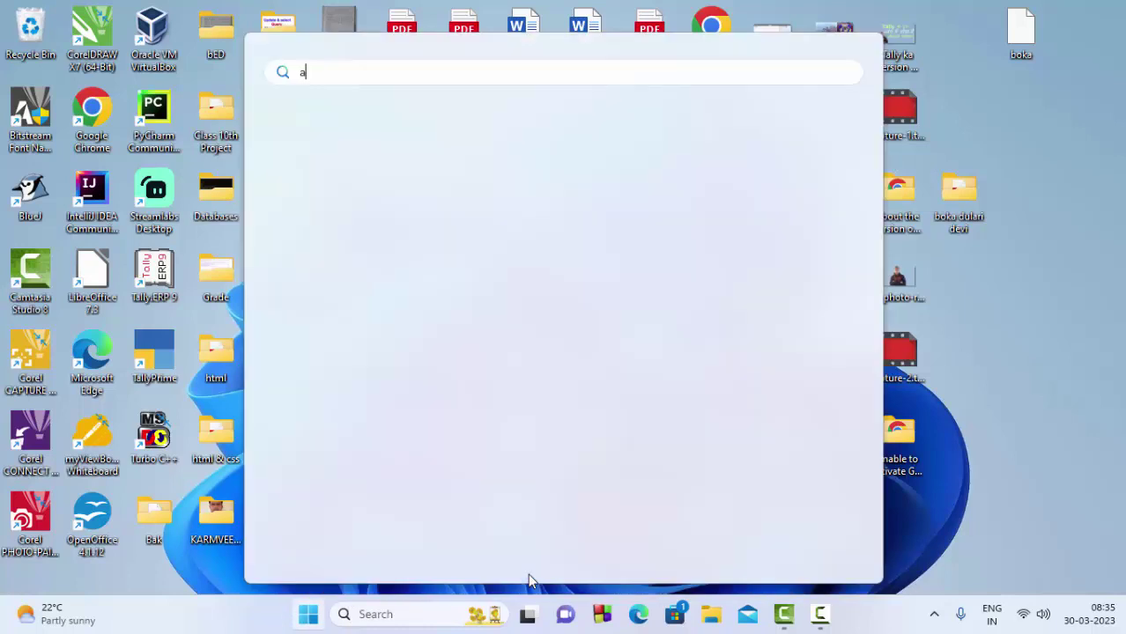
text(cc)
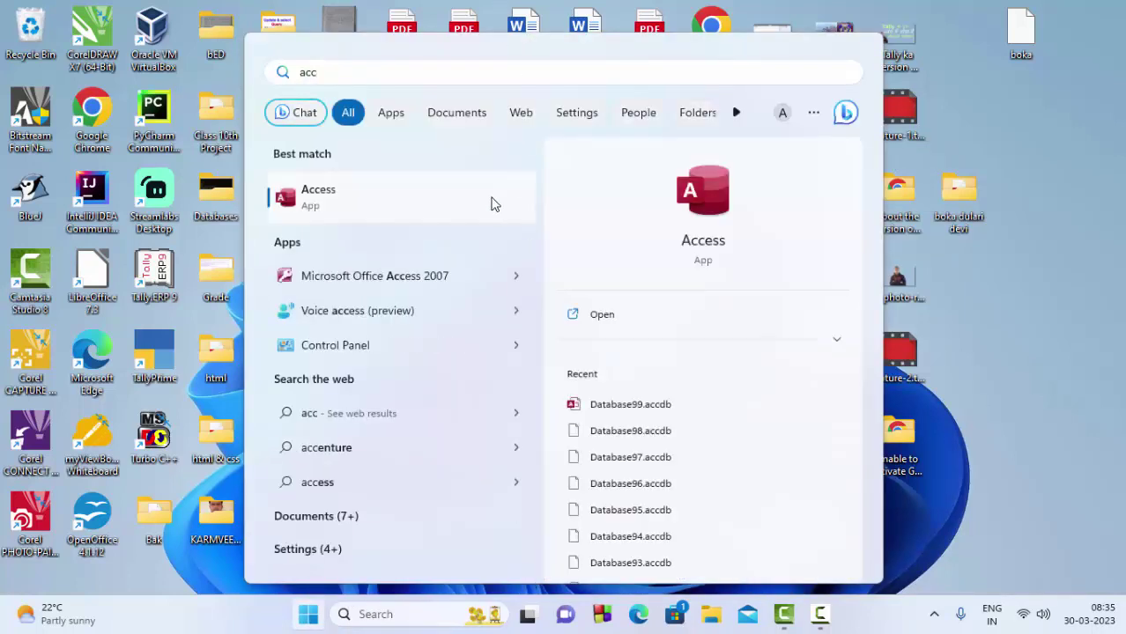
click(493, 201)
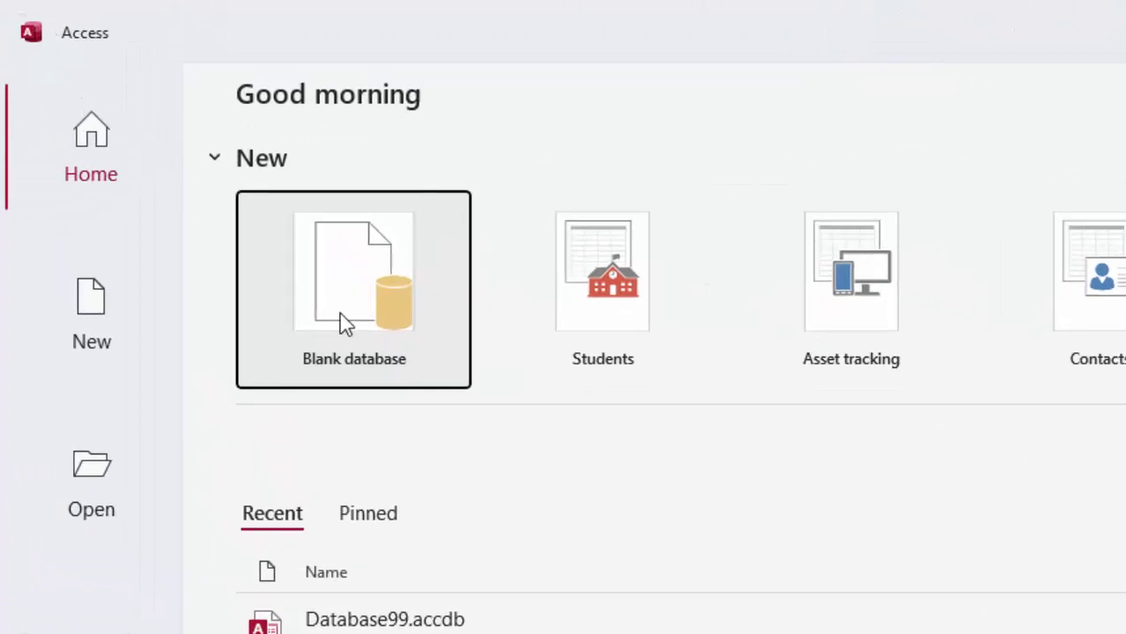
click(343, 325)
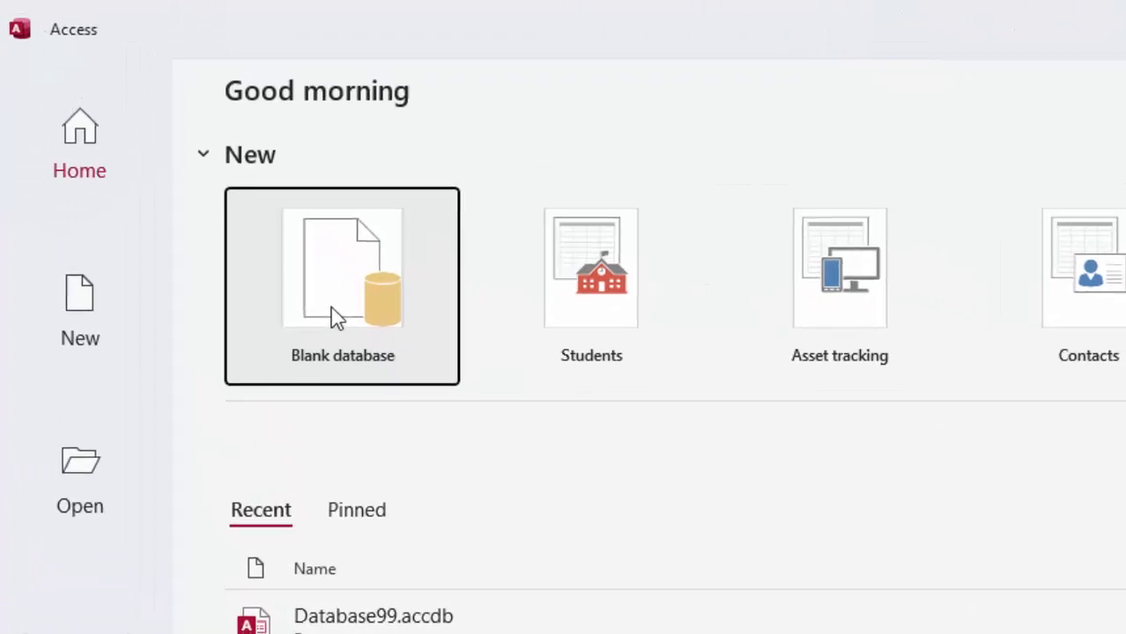
click(697, 369)
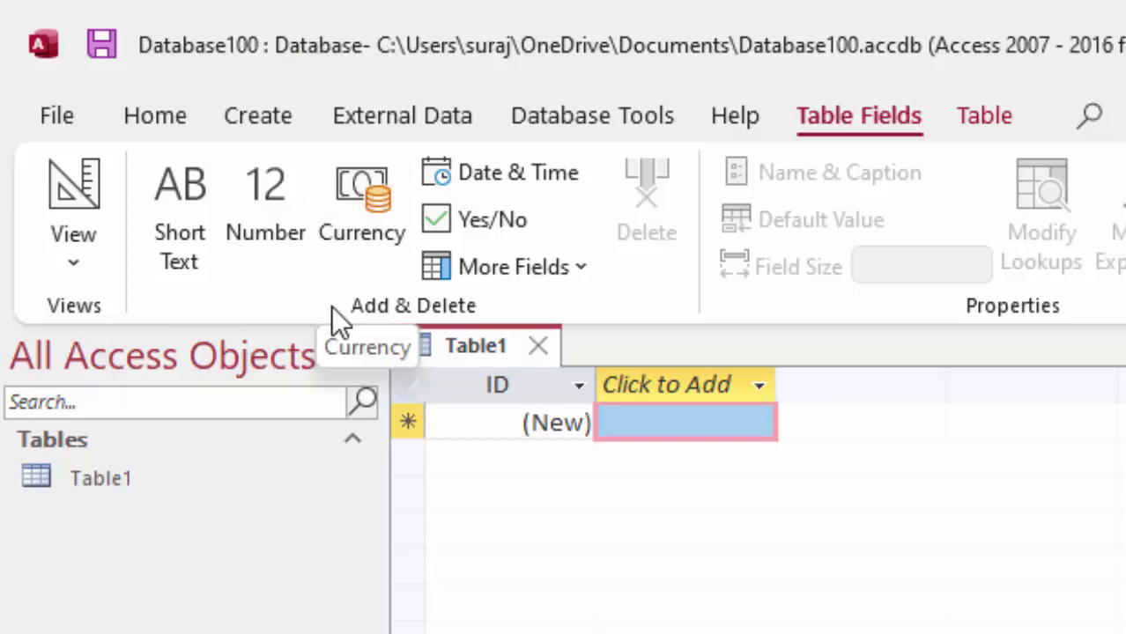
Switch Table1 to Design View and save it as StudentT
click(99, 180)
key(BackSpace)
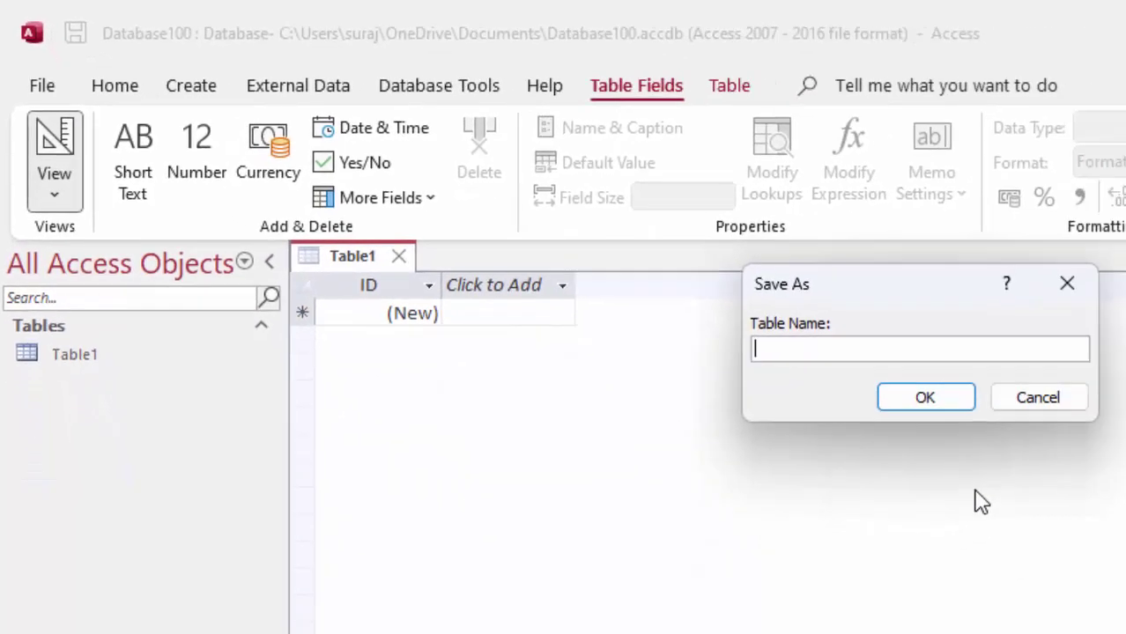
text(Stu)
text(den)
text(t)
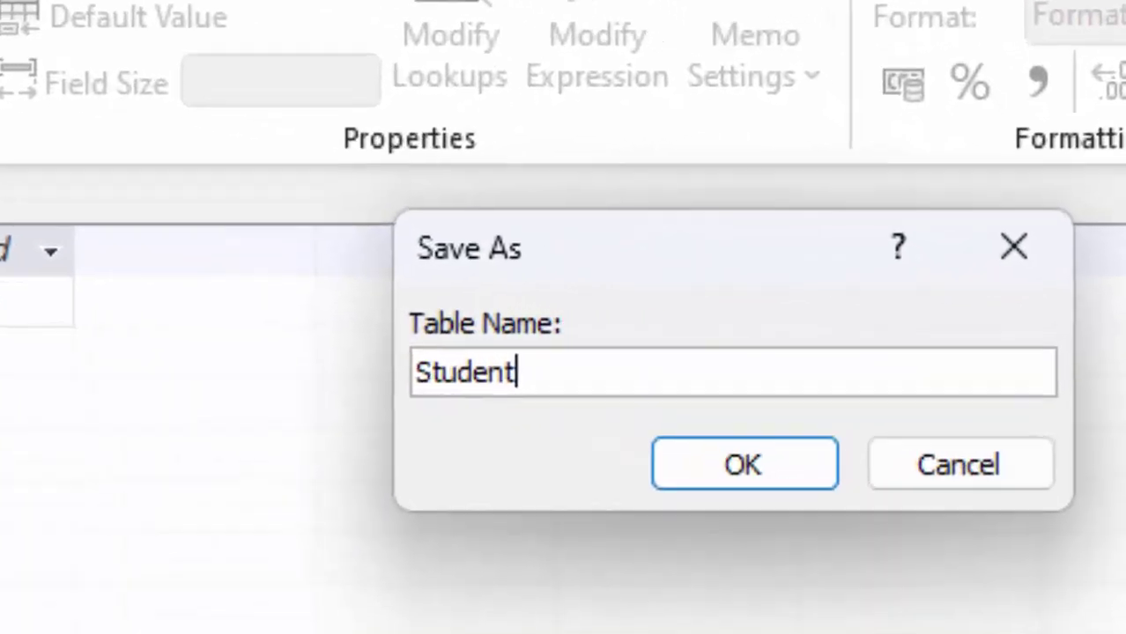
text(T)
key(Return)
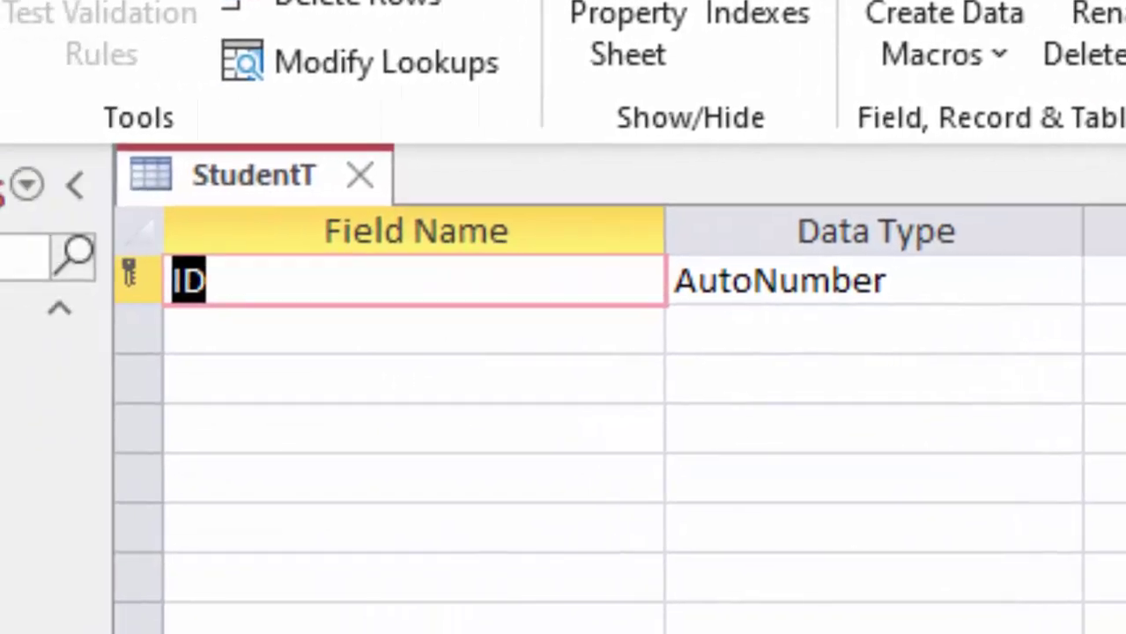
Rename the ID field to Registration_number with Short Text data type
key(BackSpace)
text(Regi)
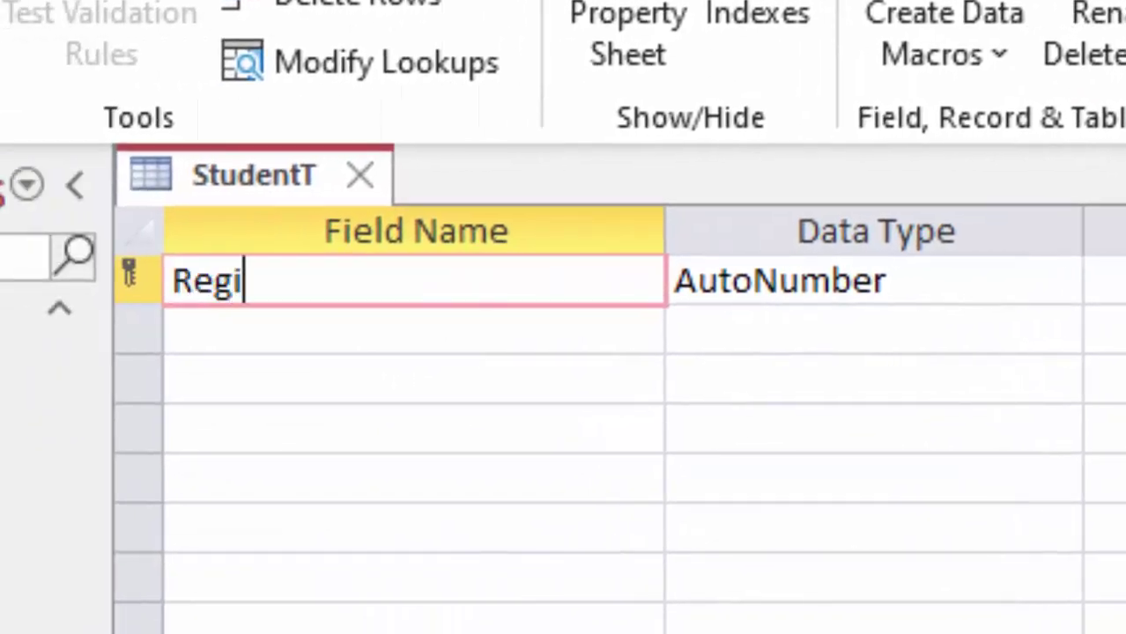
text(st)
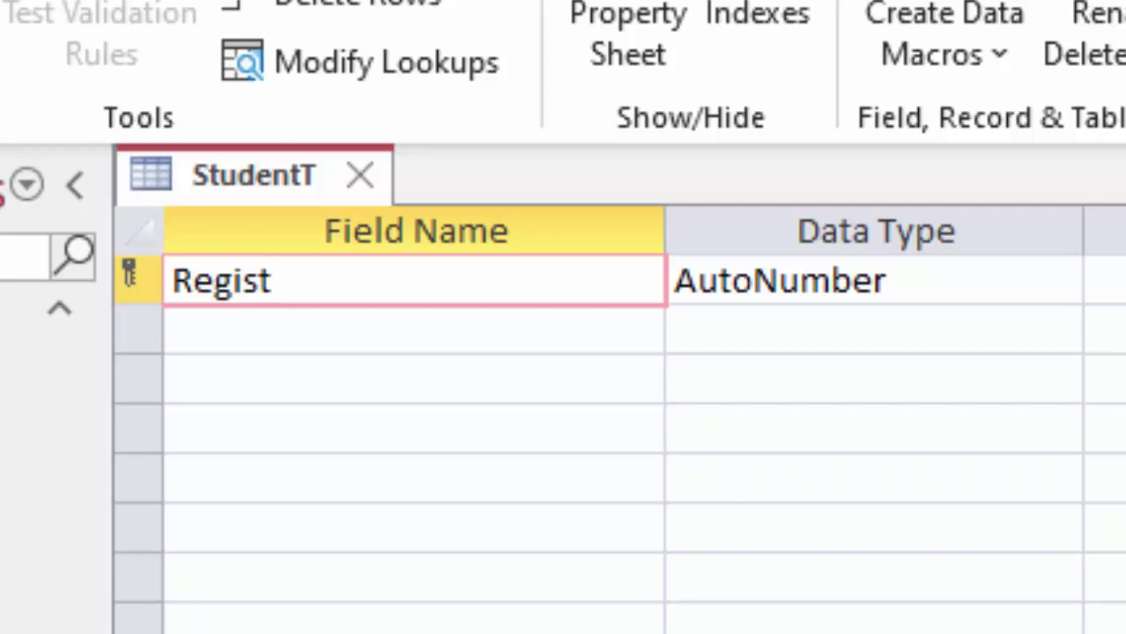
text(ratio)
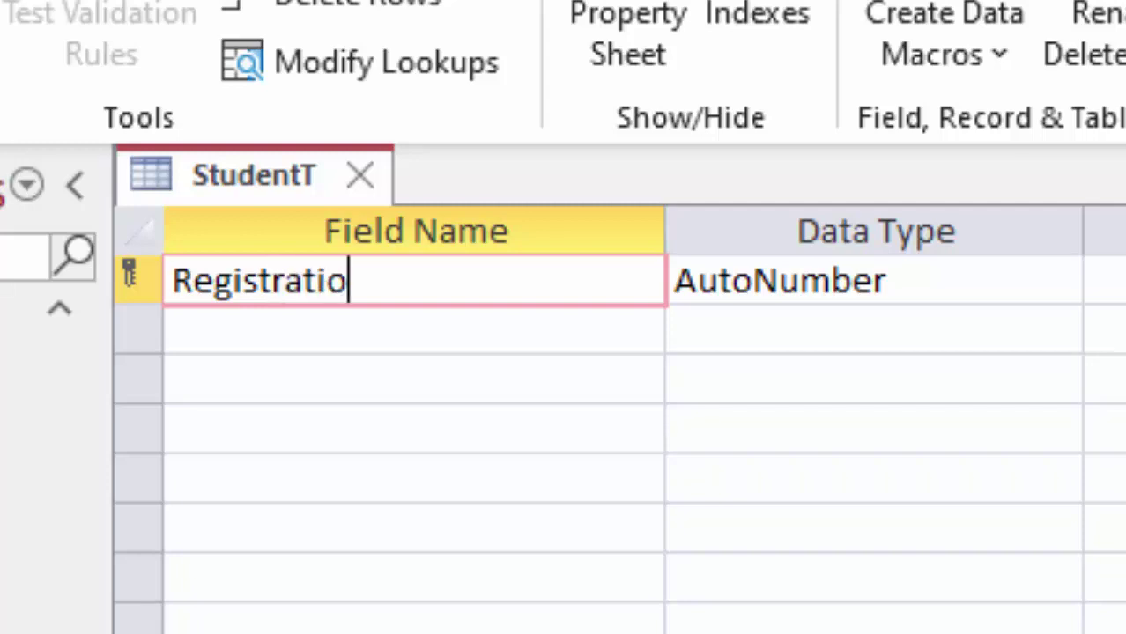
text(n)
key(BackSpace)
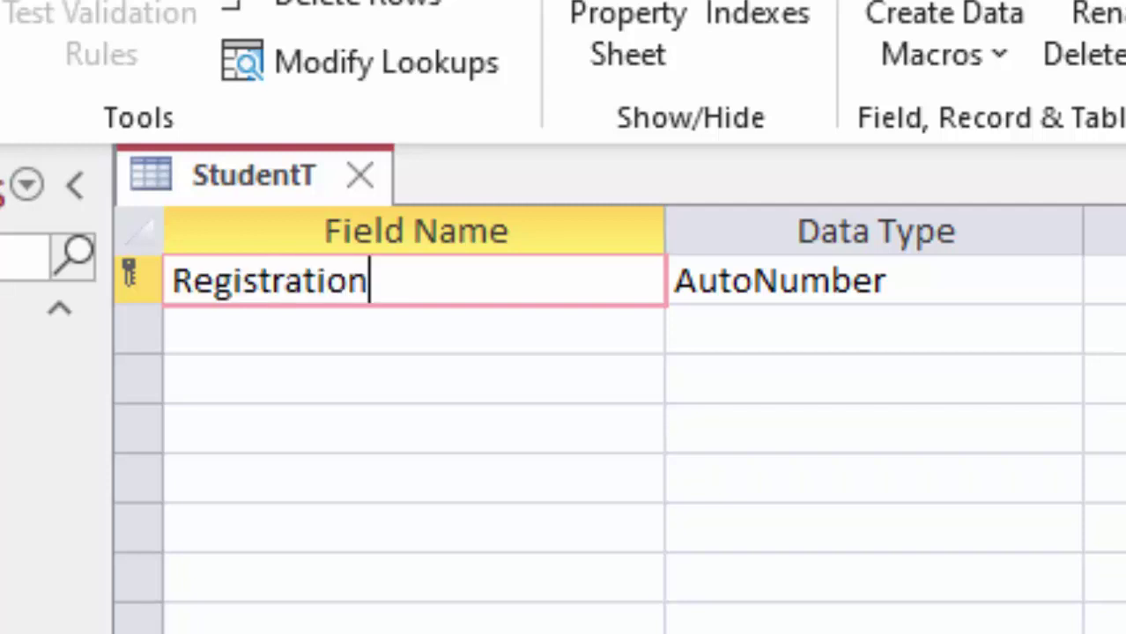
text(_nu)
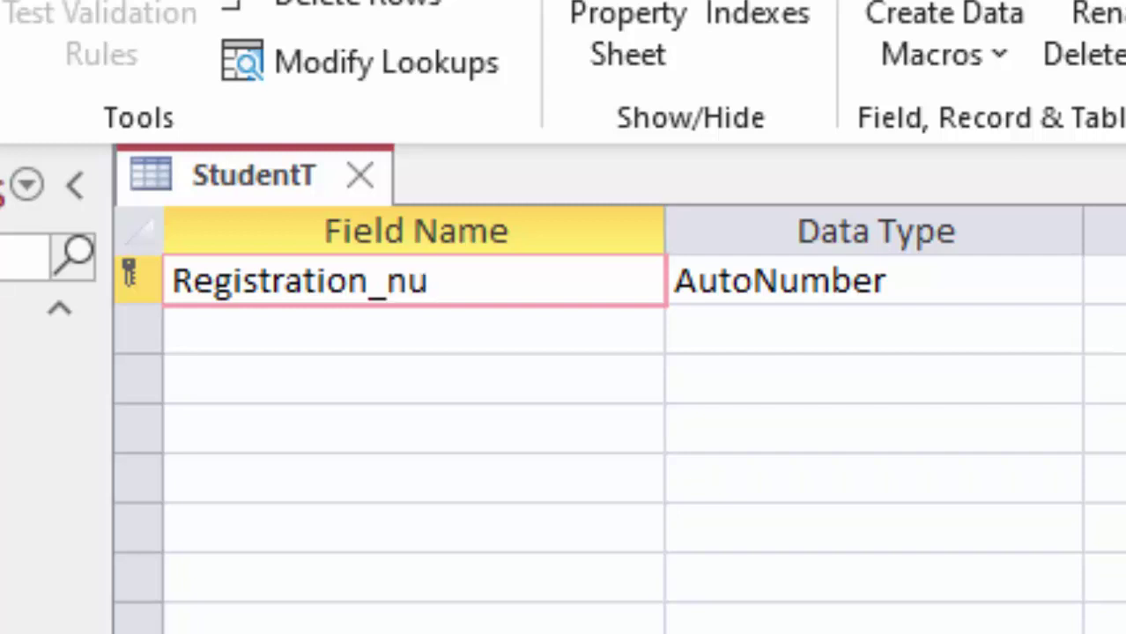
text(mber)
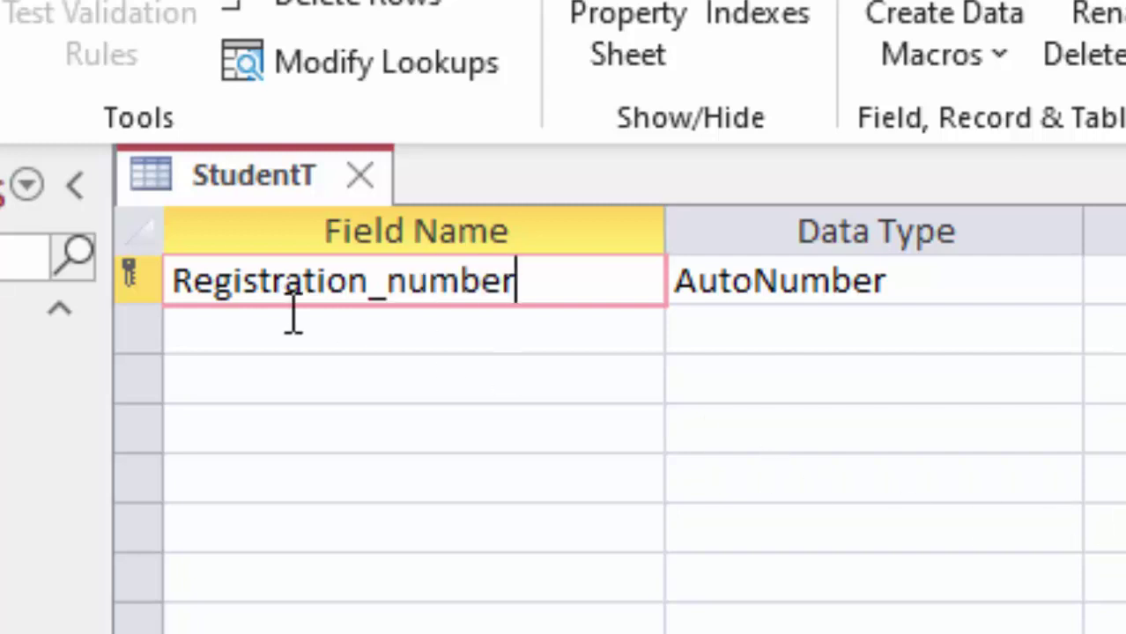
click(309, 319)
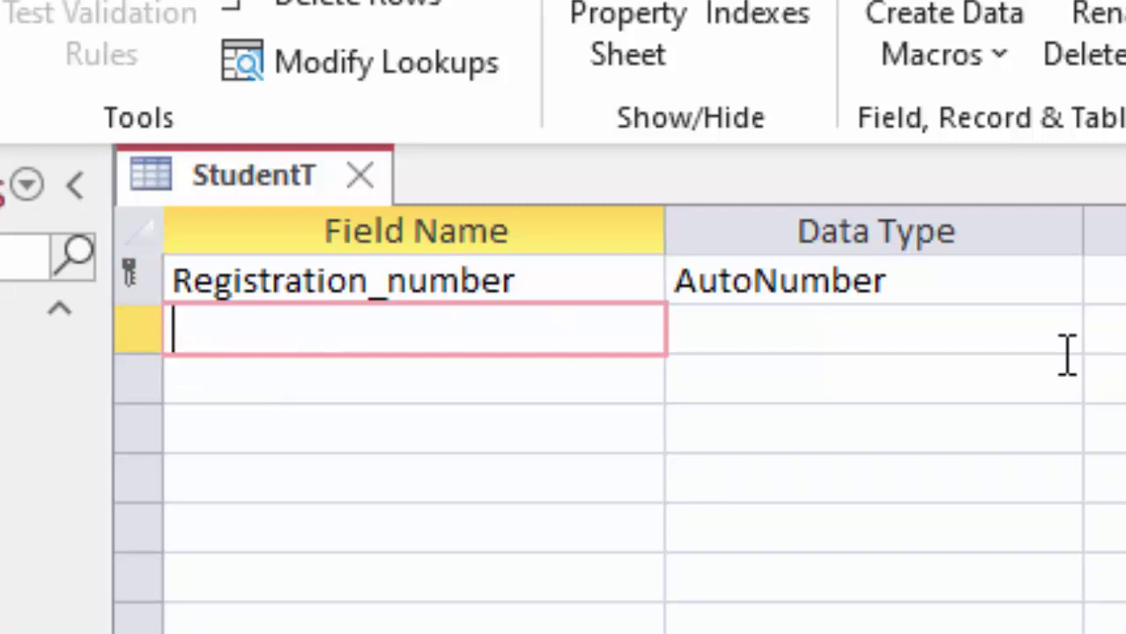
click(1060, 282)
click(910, 343)
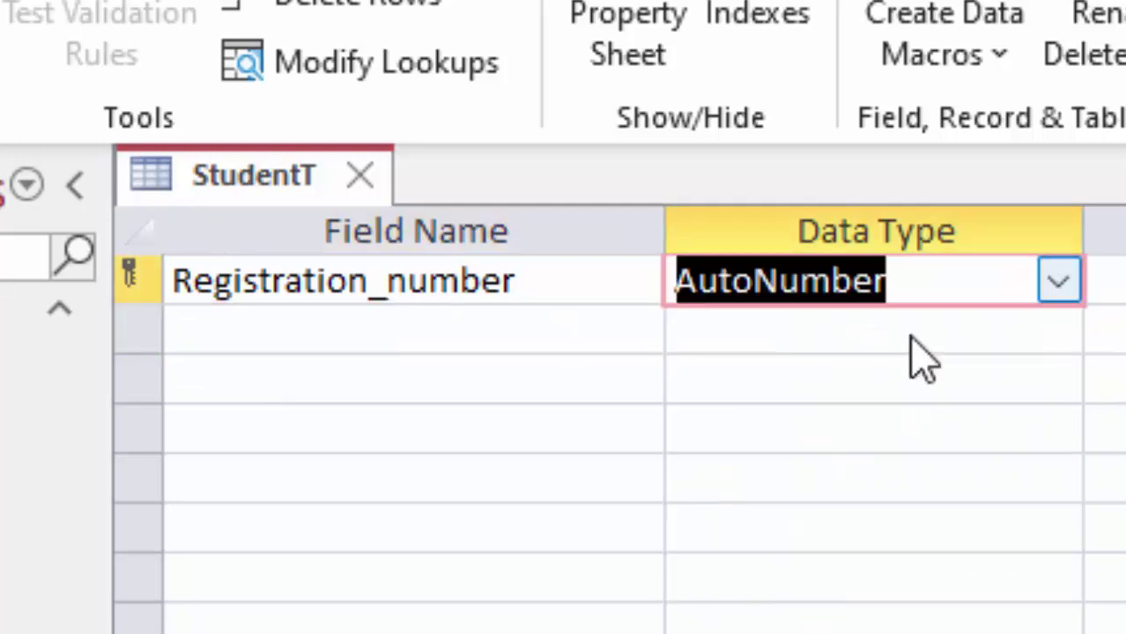
Add Name_of_Student as Short Text and a Class field, opening its data type list
click(395, 324)
text(N)
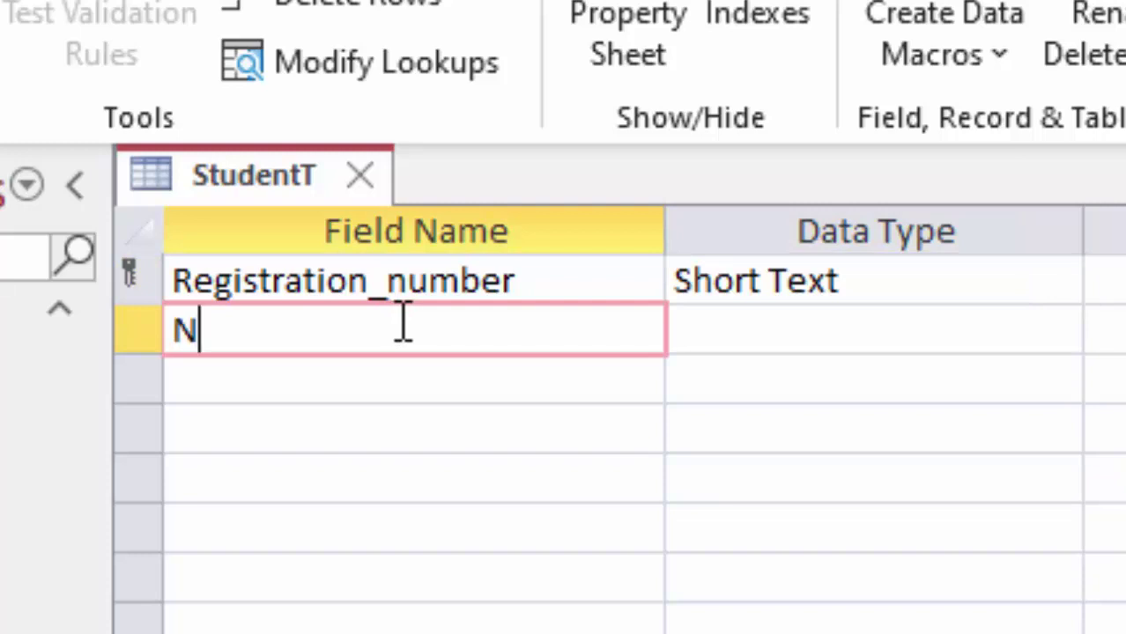
text(ame_of)
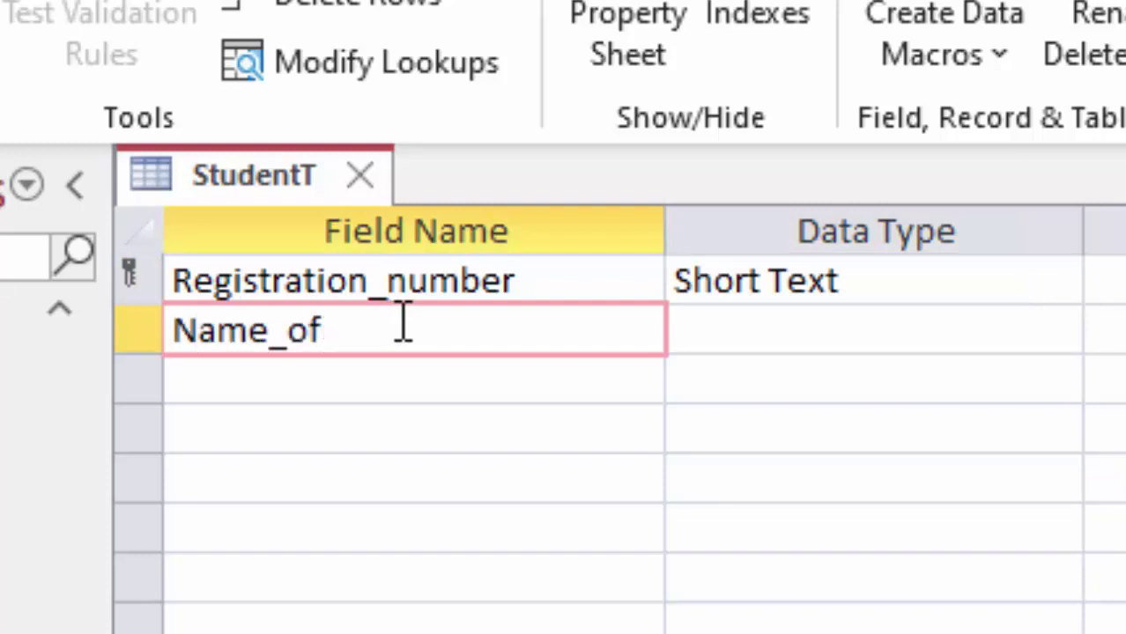
text(_Stud)
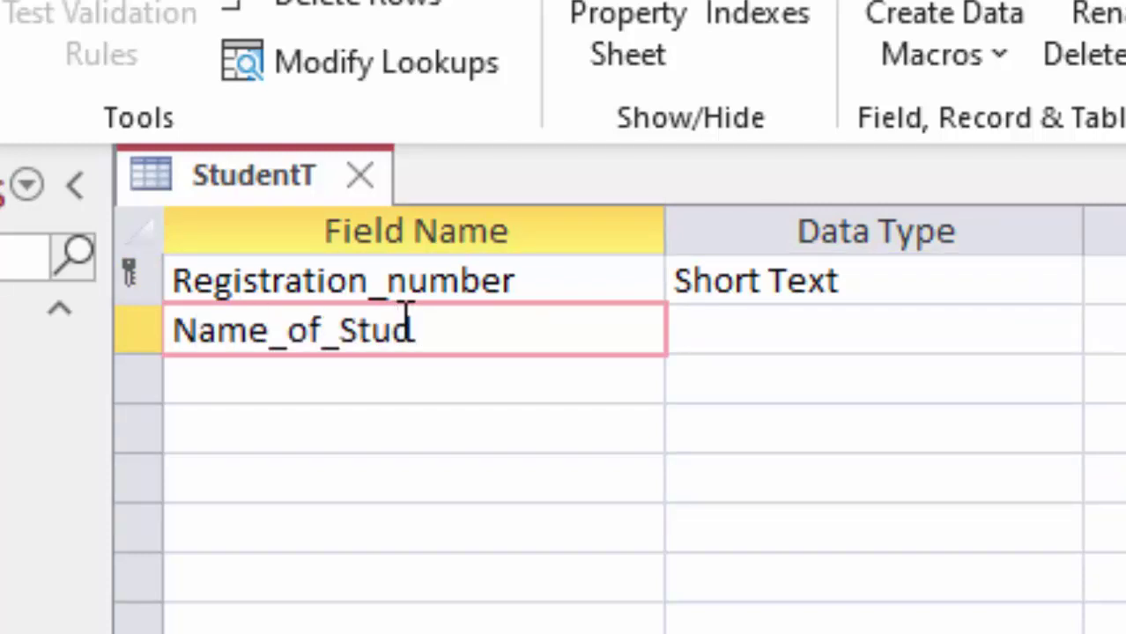
text(ent)
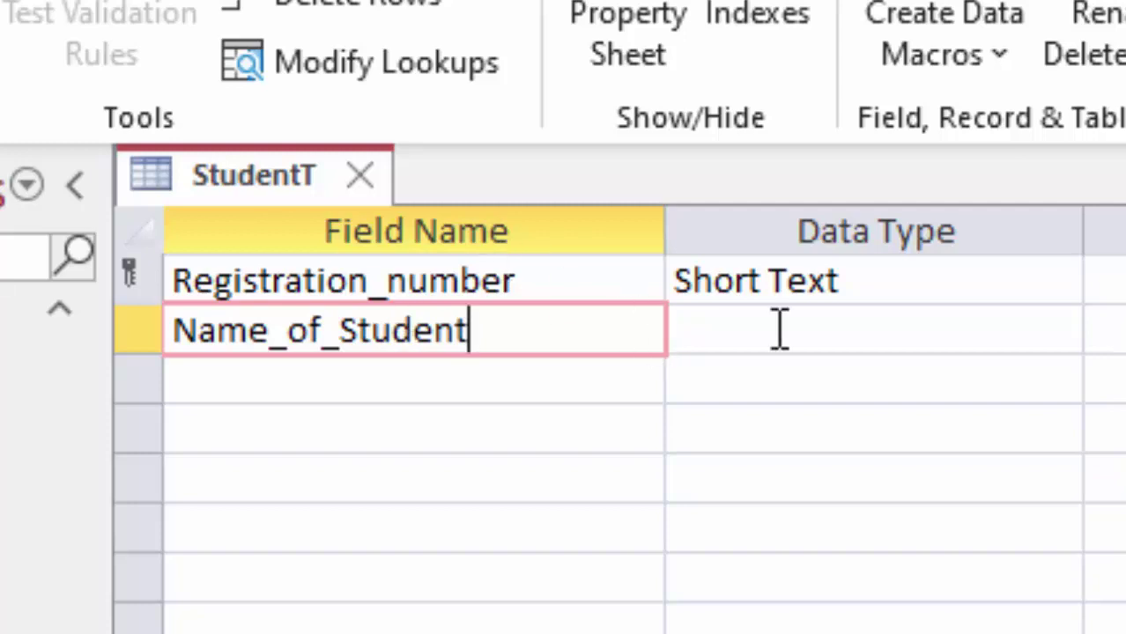
click(780, 327)
click(379, 360)
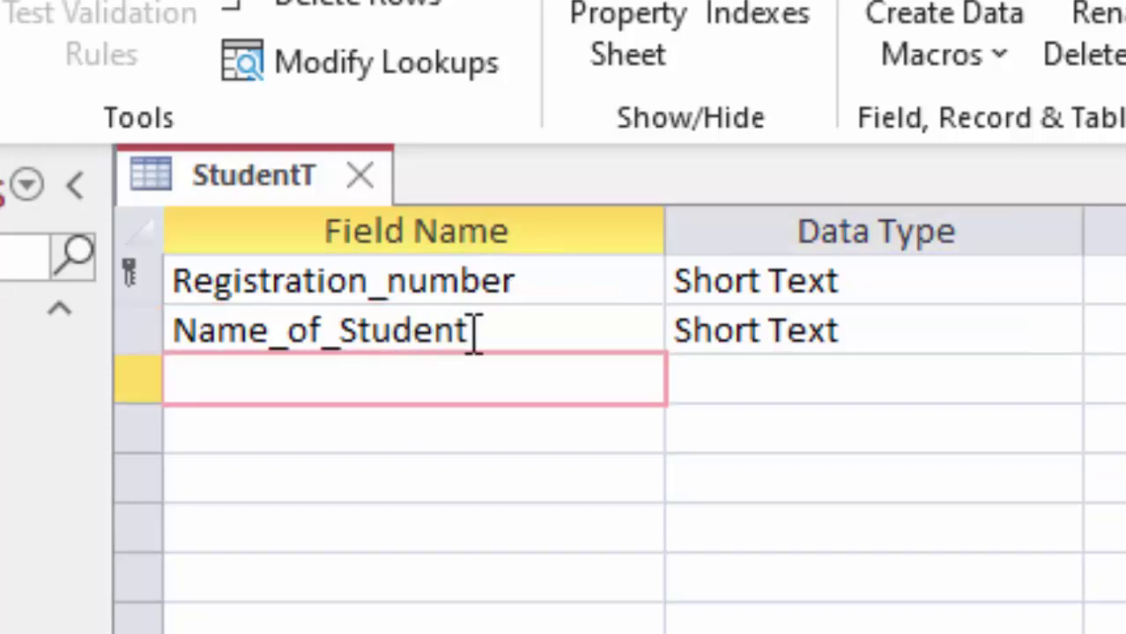
text(Class)
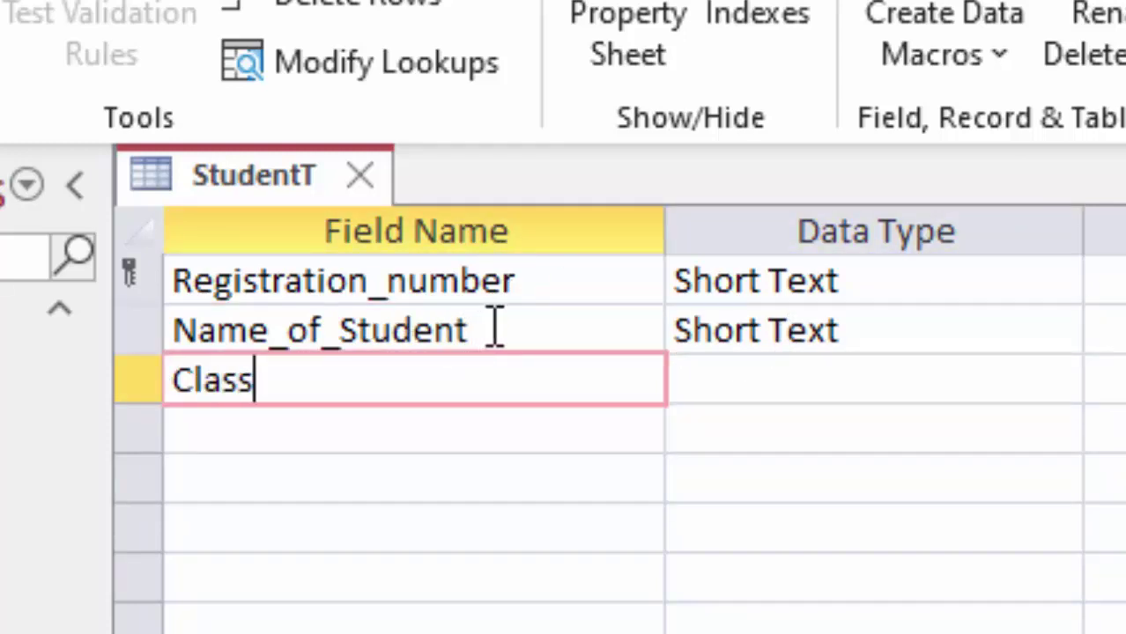
click(922, 392)
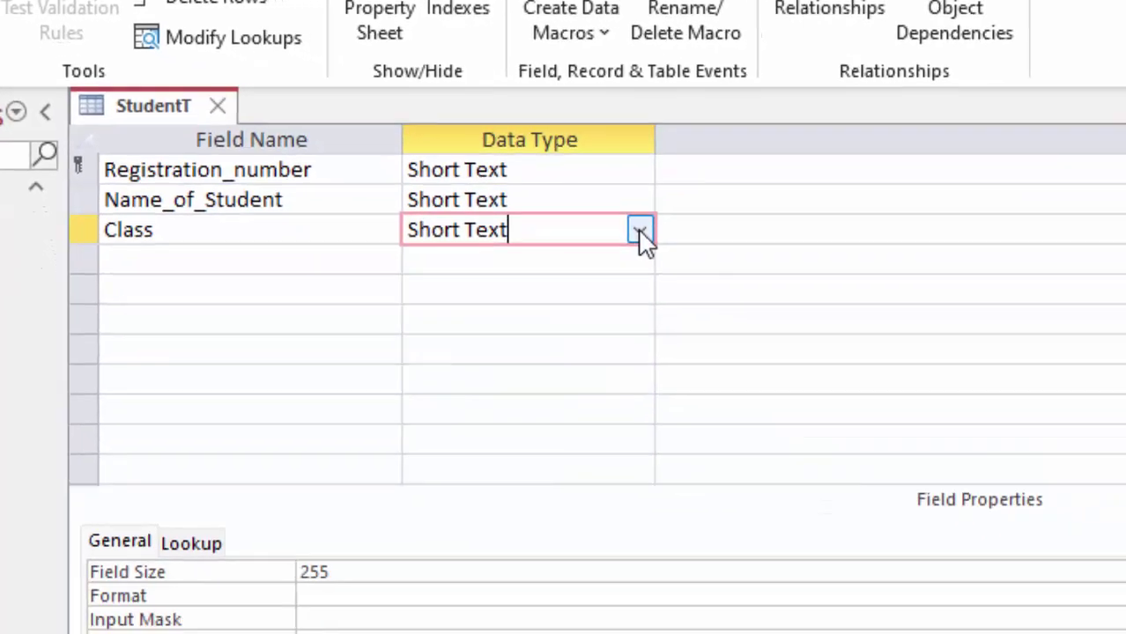
click(535, 192)
Start the Lookup Wizard for Class, choosing to type in your own values
click(502, 544)
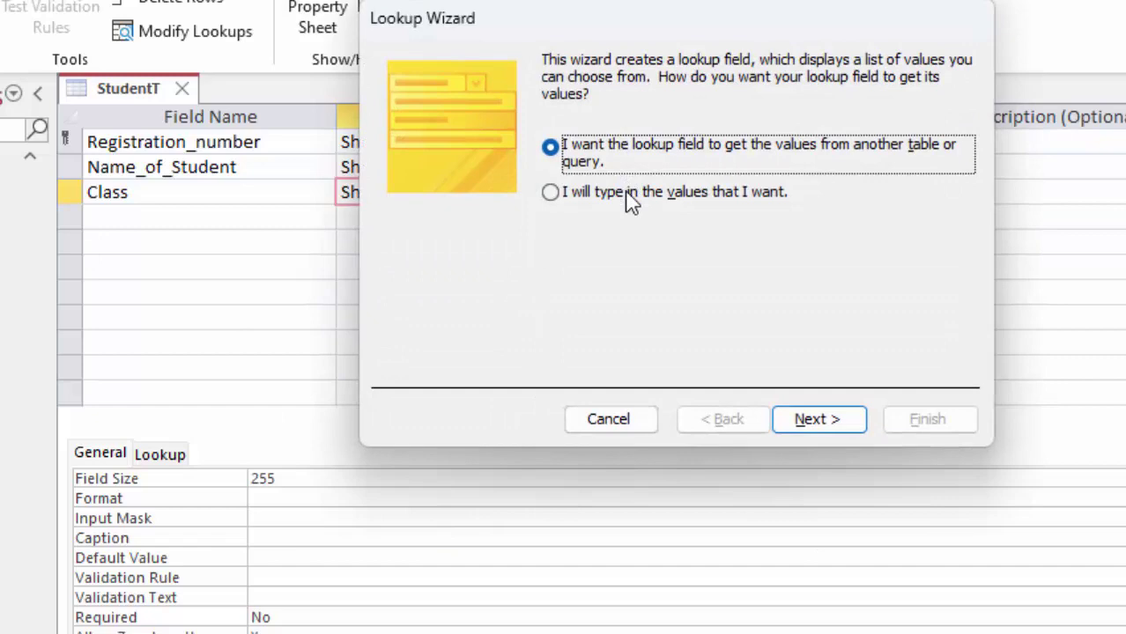
click(628, 194)
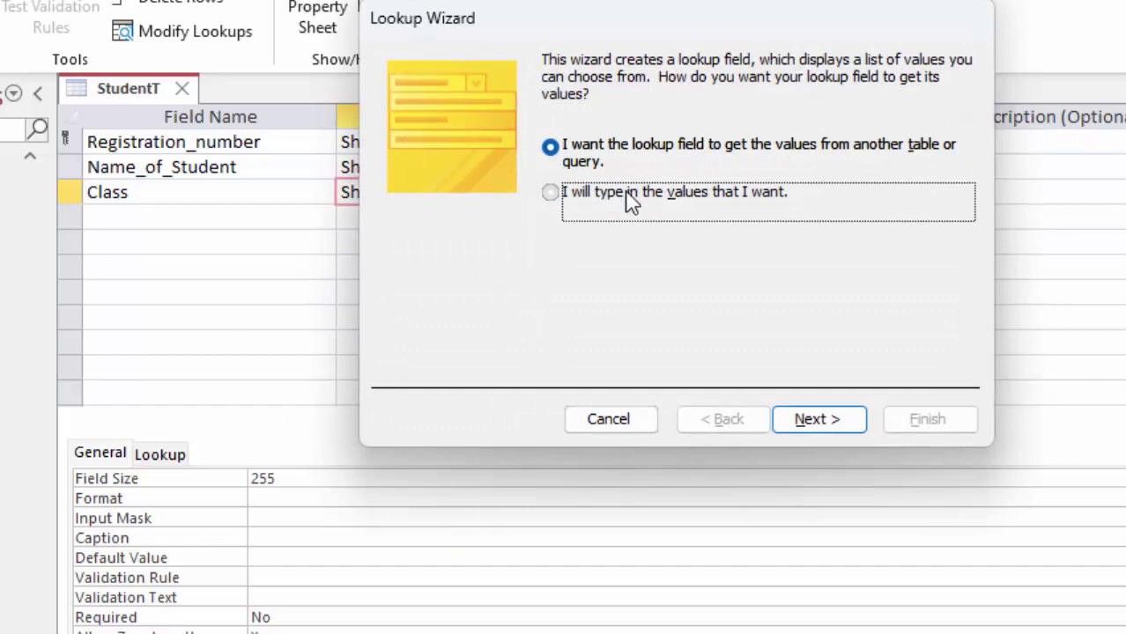
click(804, 424)
click(807, 423)
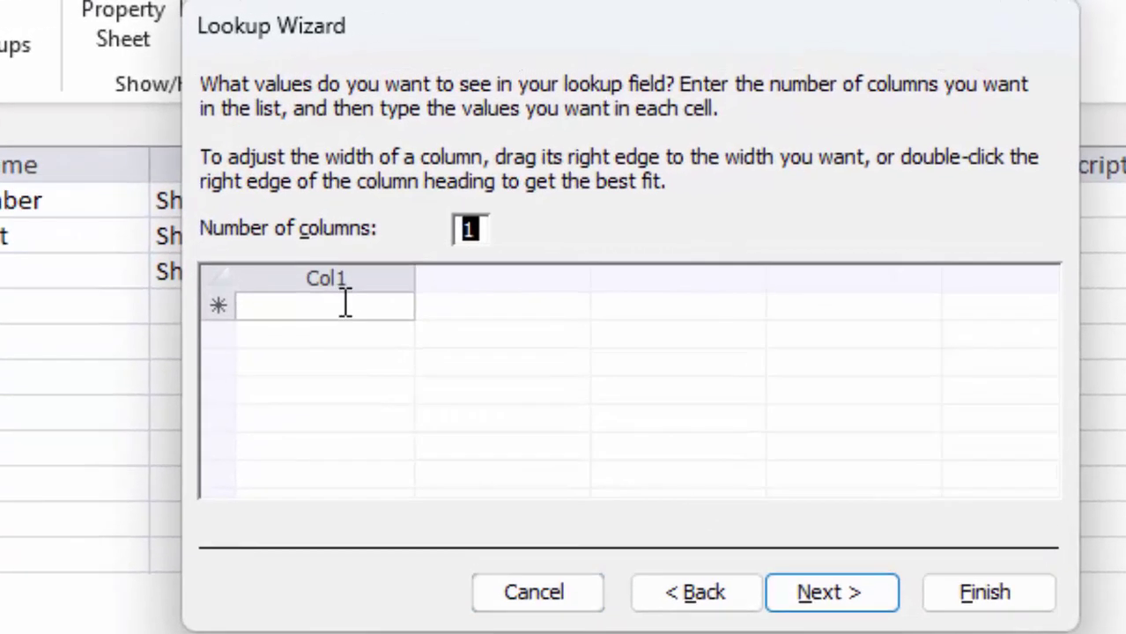
Enter lookup values 12th, 10TH, BCA I, BCA II, BCAIII and finish with label Class
click(403, 266)
text(12)
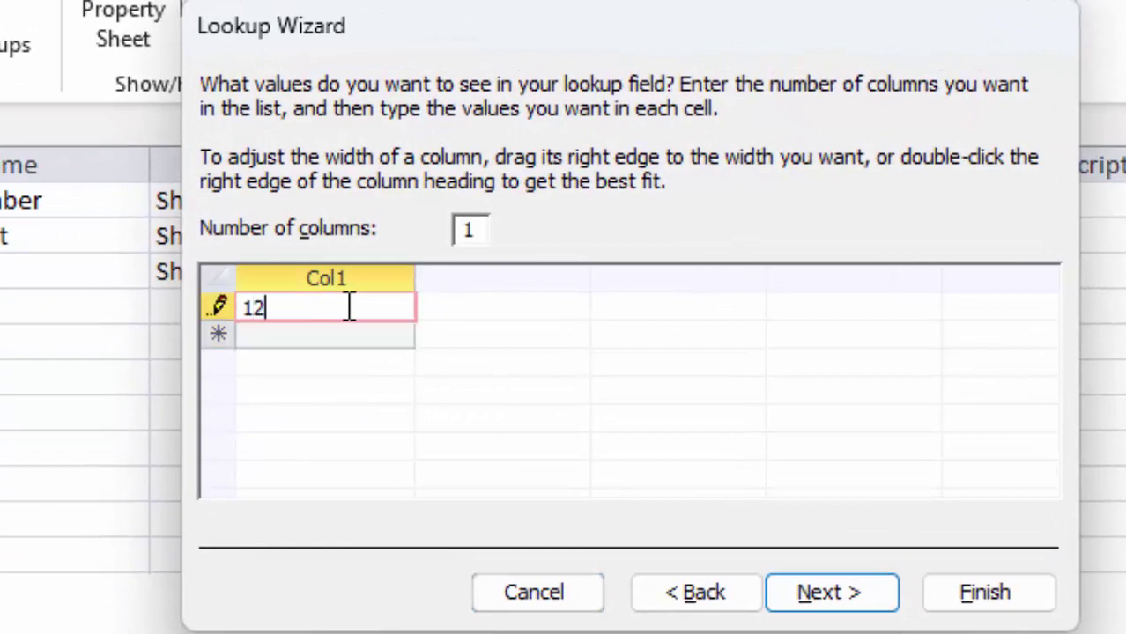
text(th)
key(Return)
text(10)
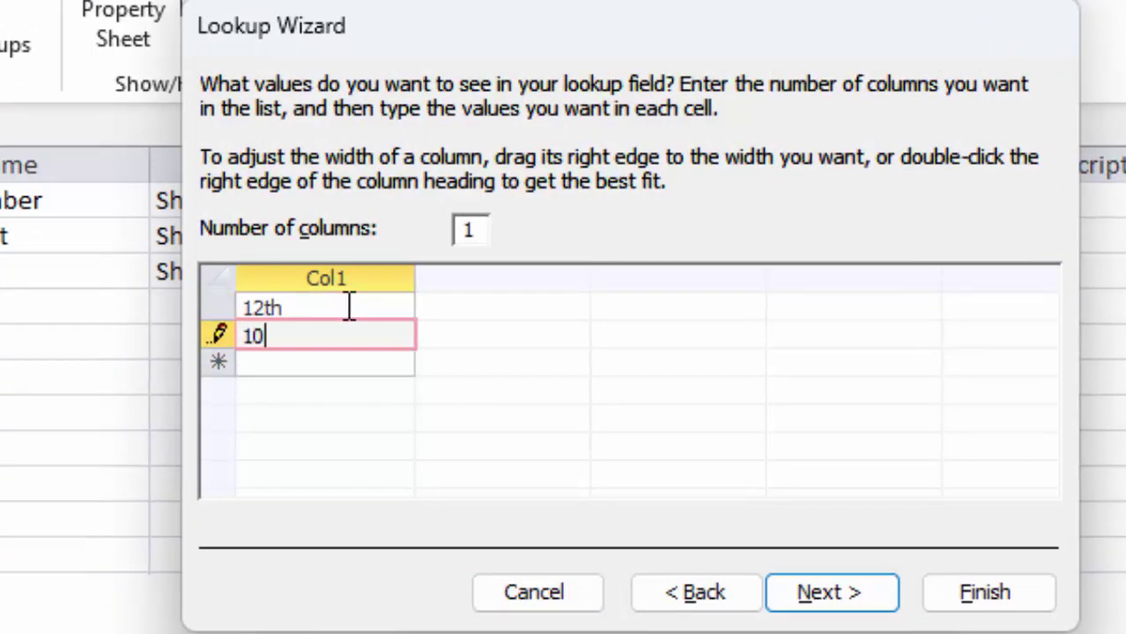
text(TH)
key(Return)
text(b)
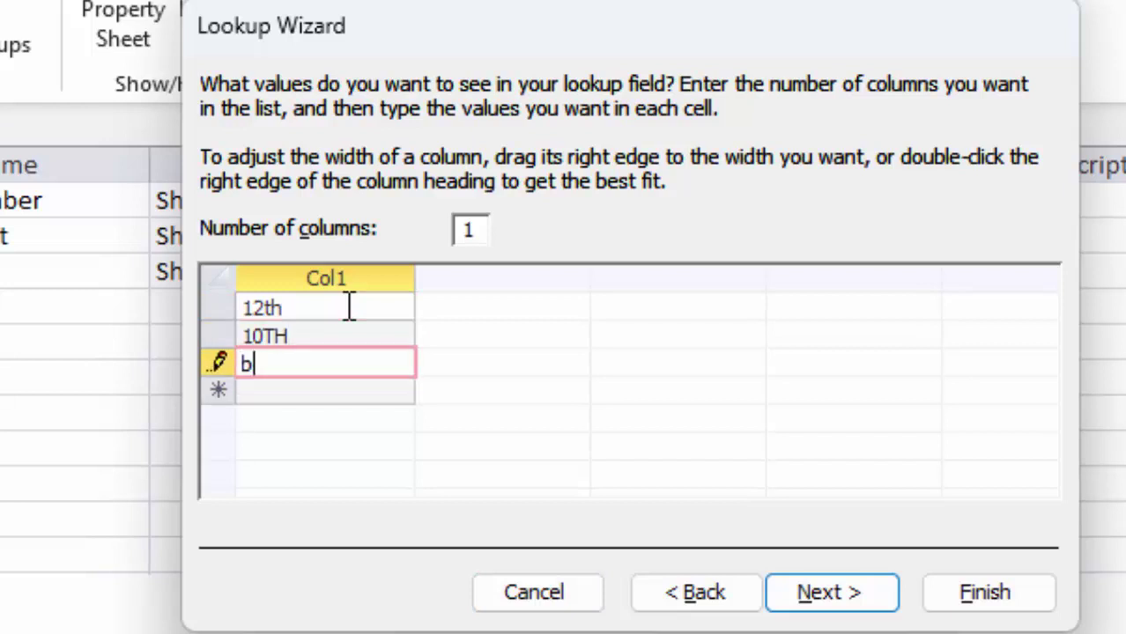
text(ca)
text( i)
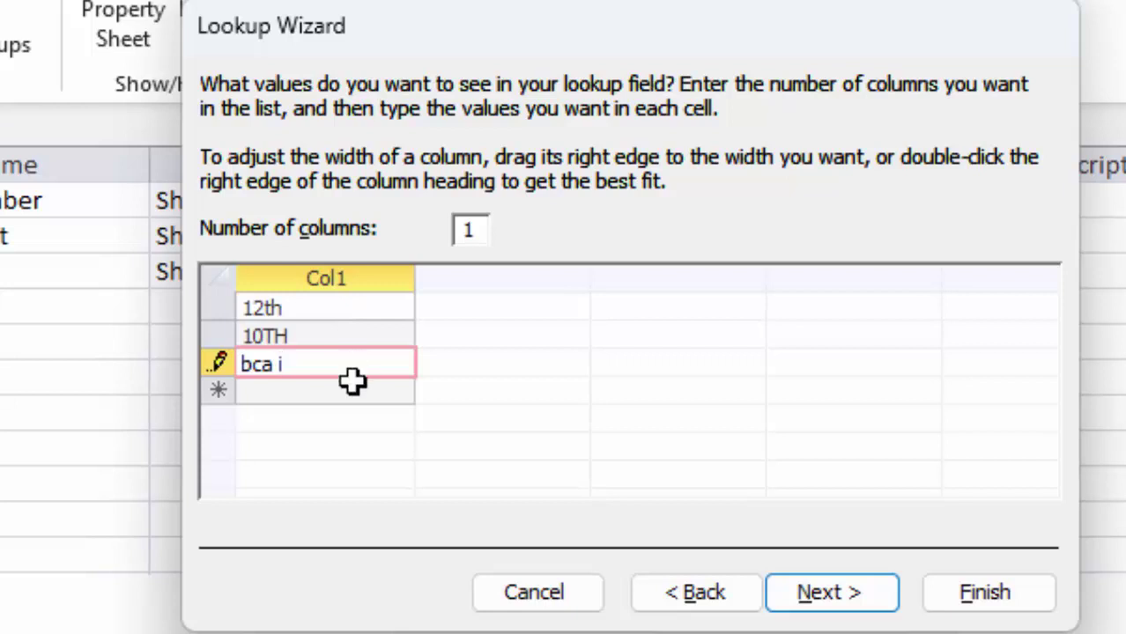
key(BackSpace)
key(BackSpace)
key(BackSpace)
key(BackSpace)
key(BackSpace)
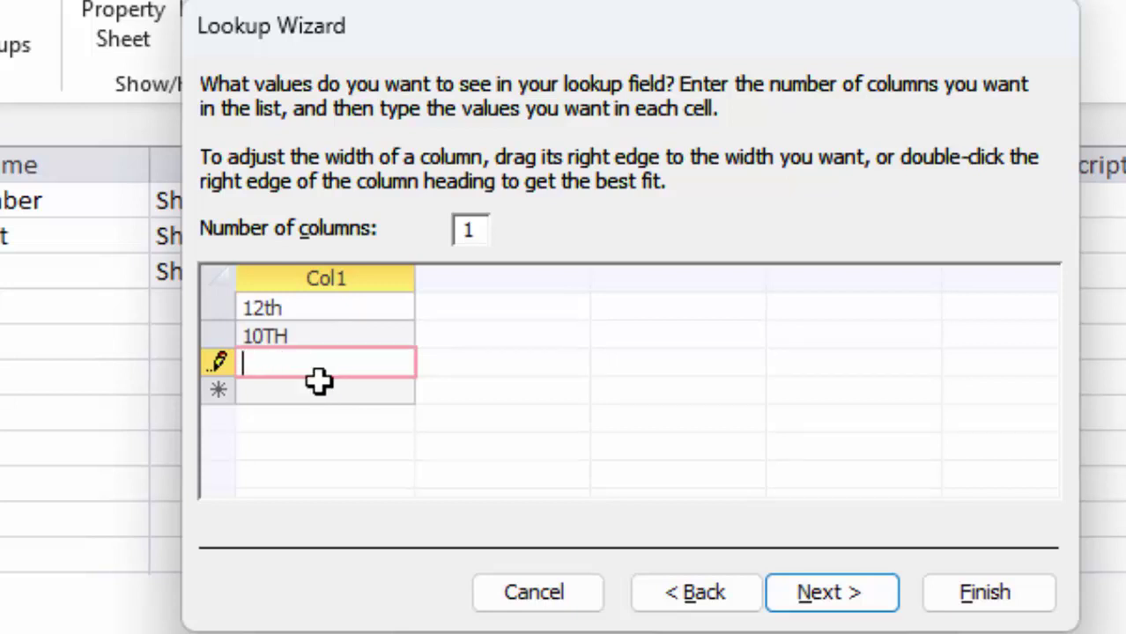
text(BC)
text(A I)
key(Return)
text(BCA II)
key(Return)
text(BCAI)
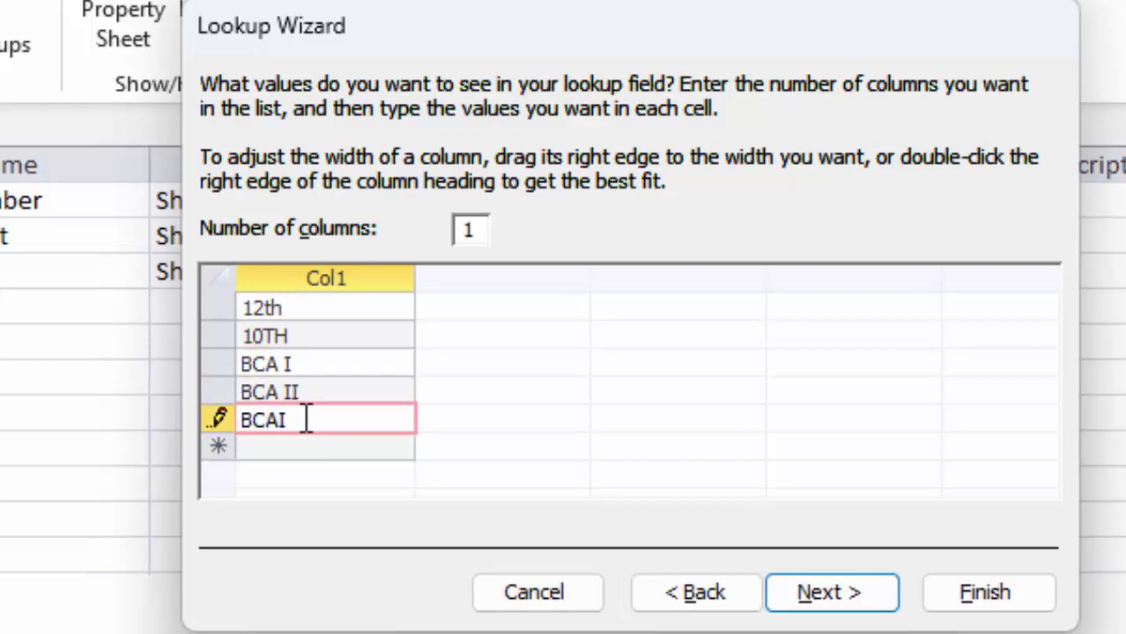
text(II)
click(841, 594)
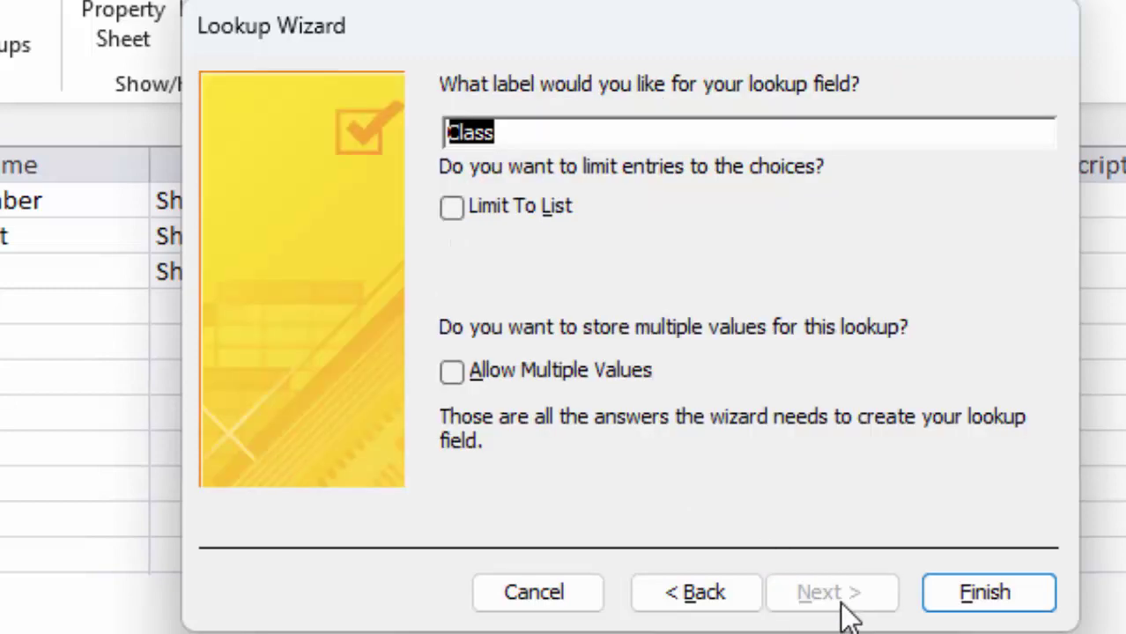
click(1002, 584)
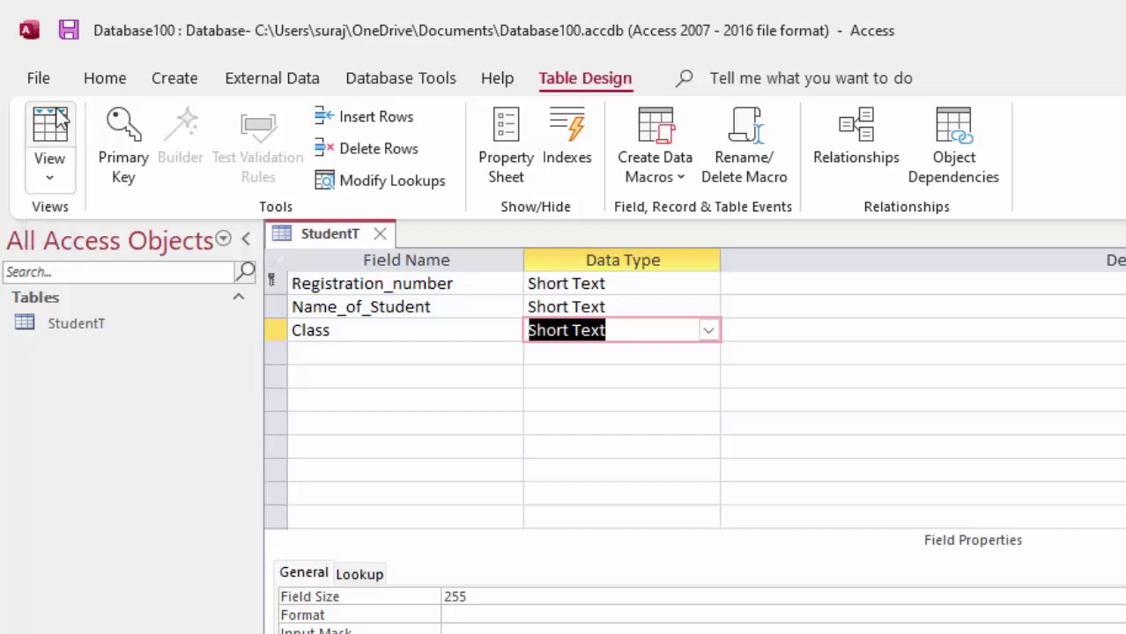
Save StudentT, view it as a datasheet with a wider Name_of_Student column, then toggle views
click(59, 121)
click(795, 531)
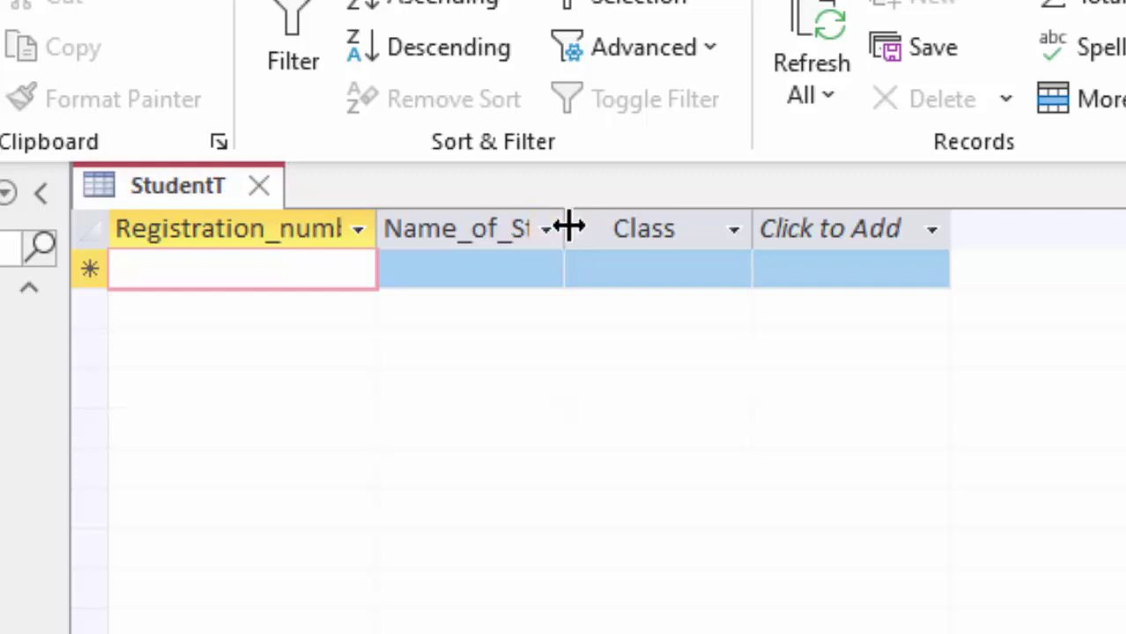
drag(568, 227, 689, 353)
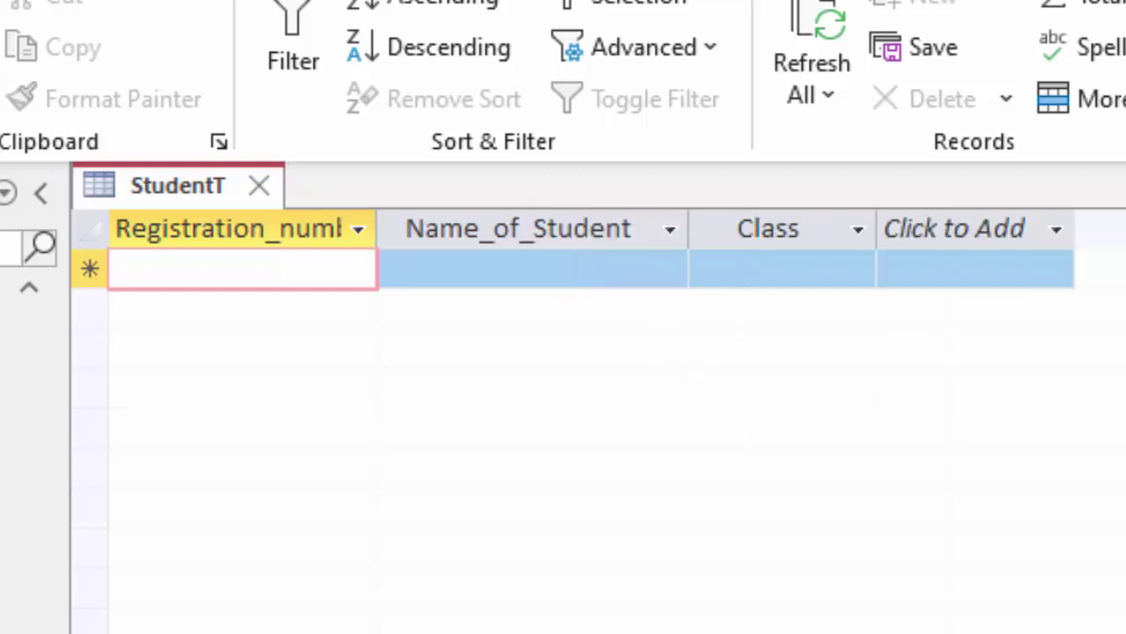
click(5, 97)
click(8, 276)
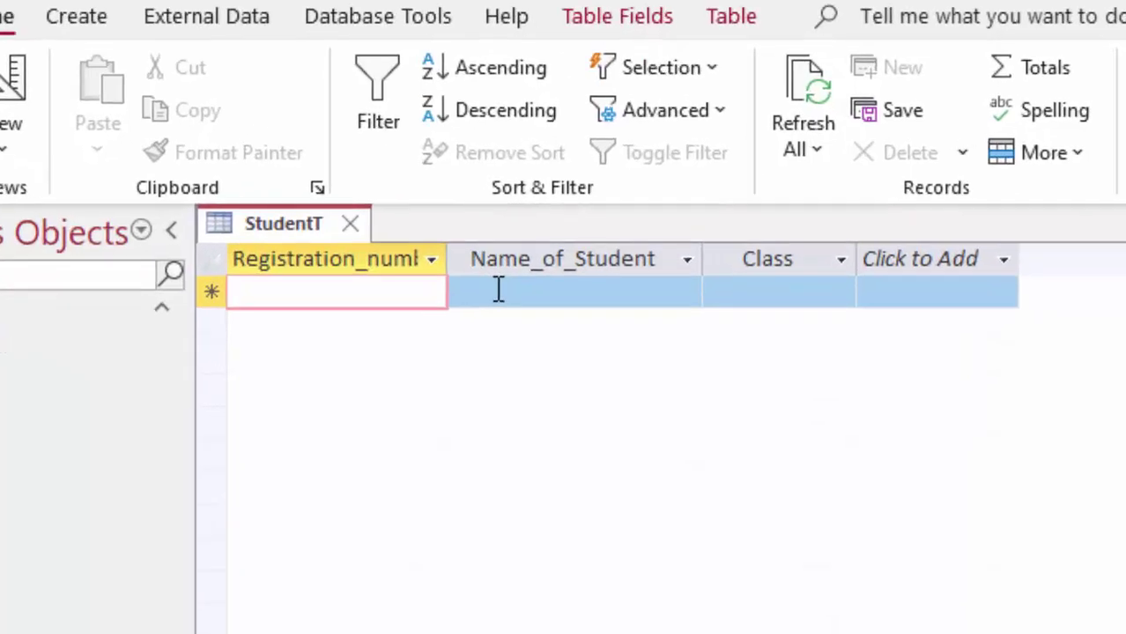
Enter the first student's registration number and name with class 12th
text(U1)
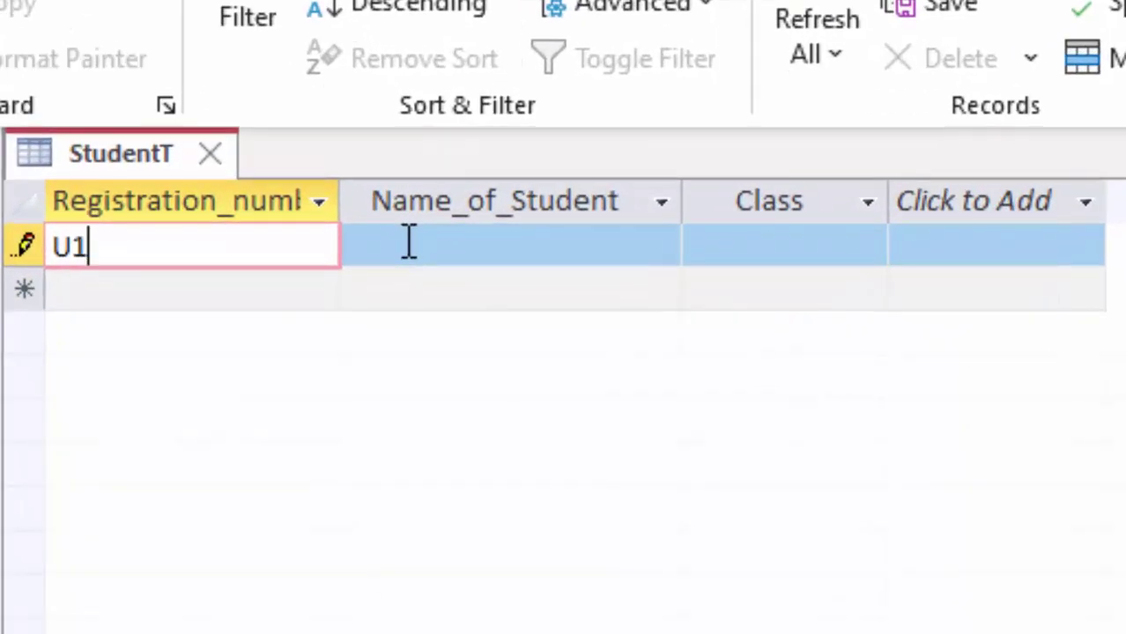
text(11)
key(Tab)
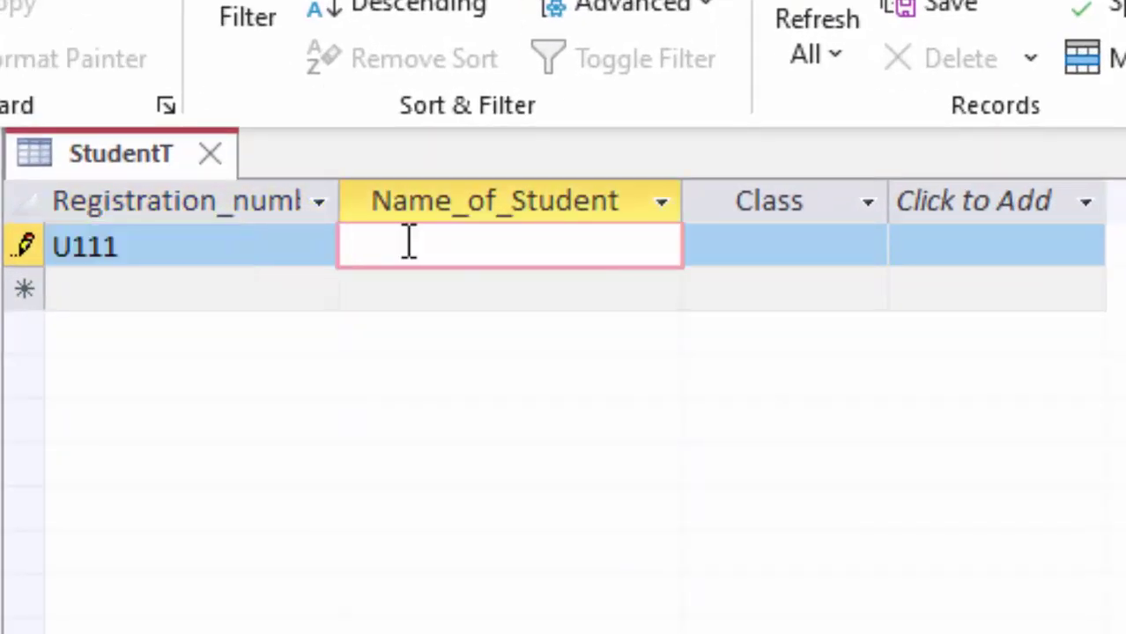
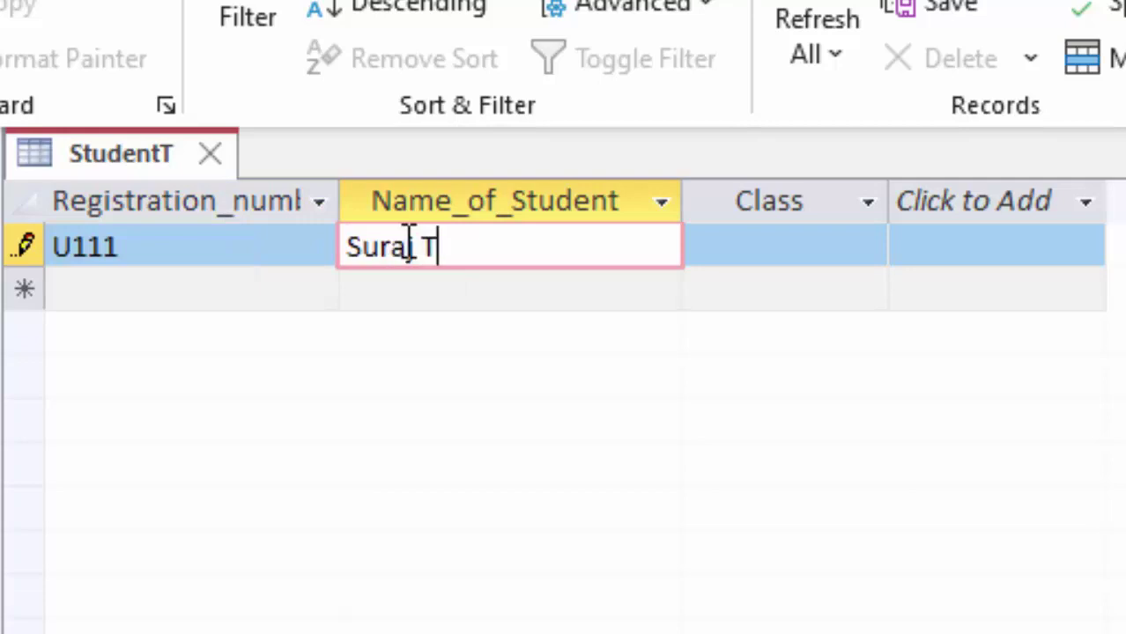
key(Tab)
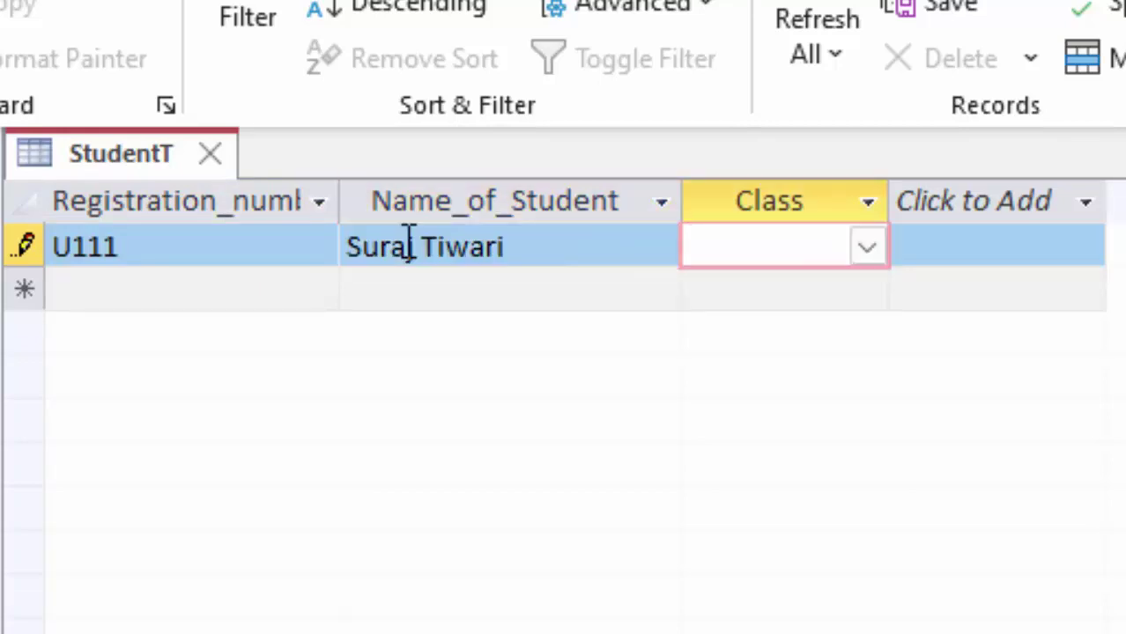
click(868, 250)
click(848, 295)
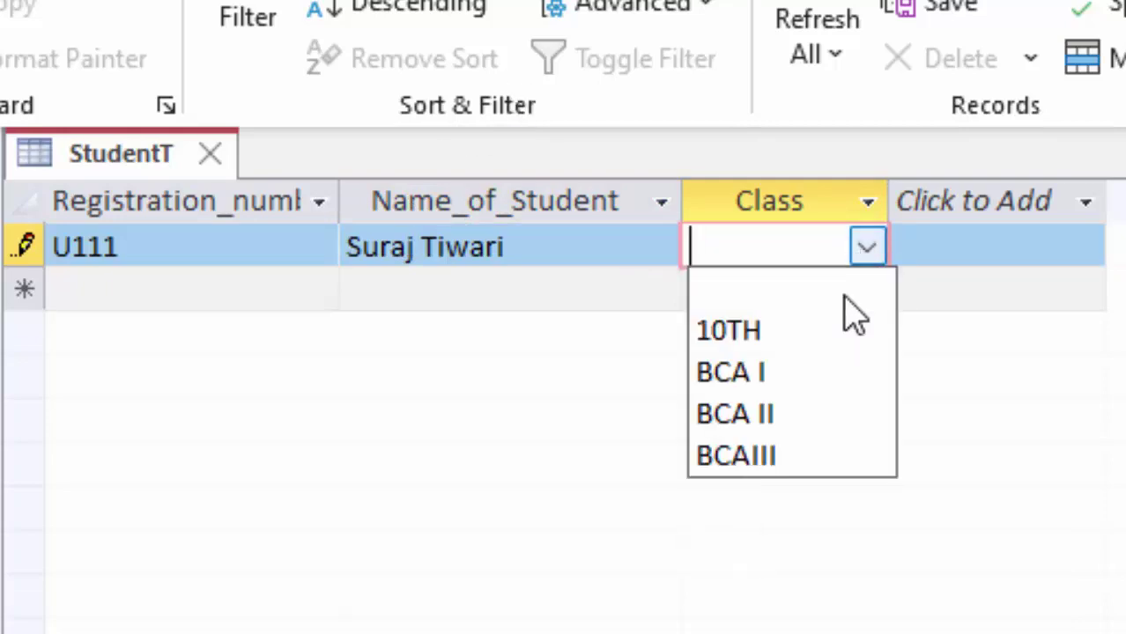
text(12th)
Enter the second student's registration number and name with class 10TH
click(238, 282)
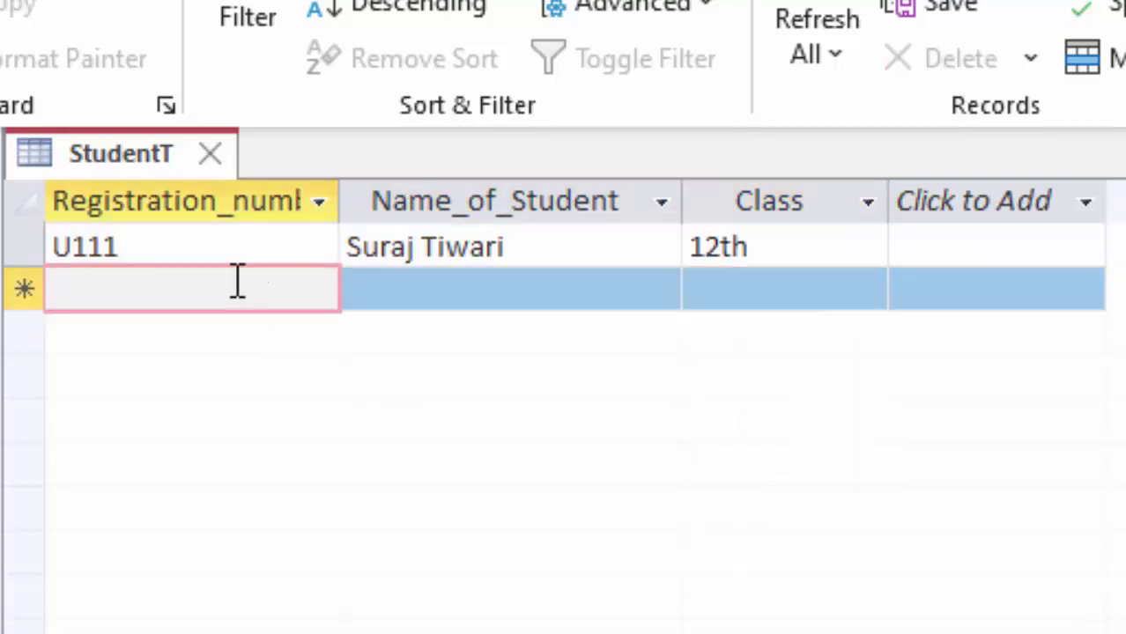
text(U112)
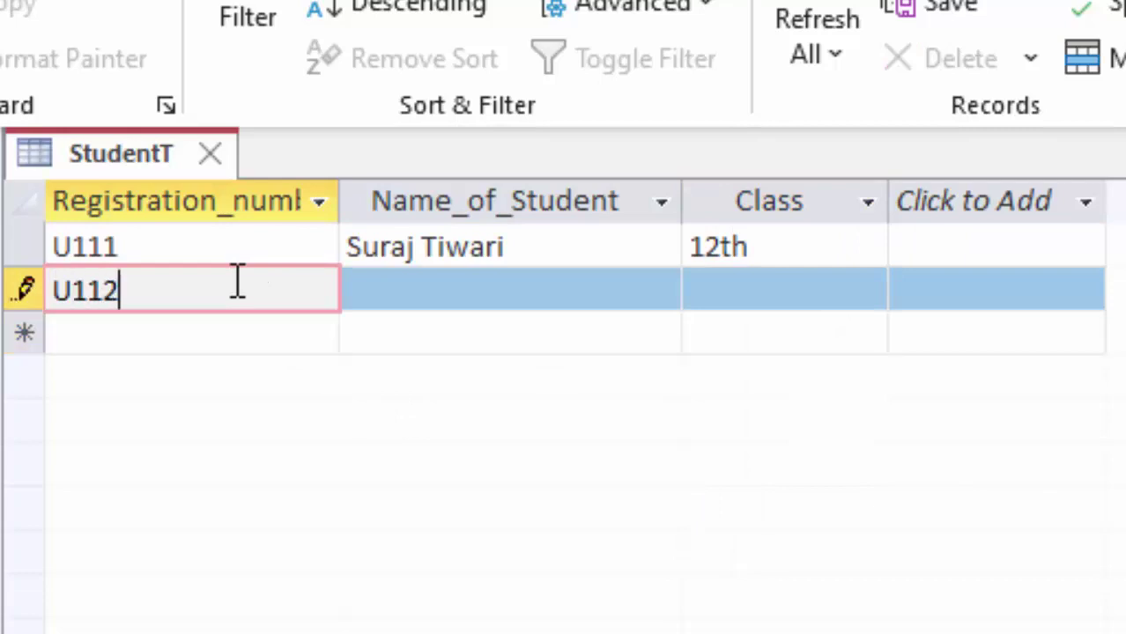
key(Tab)
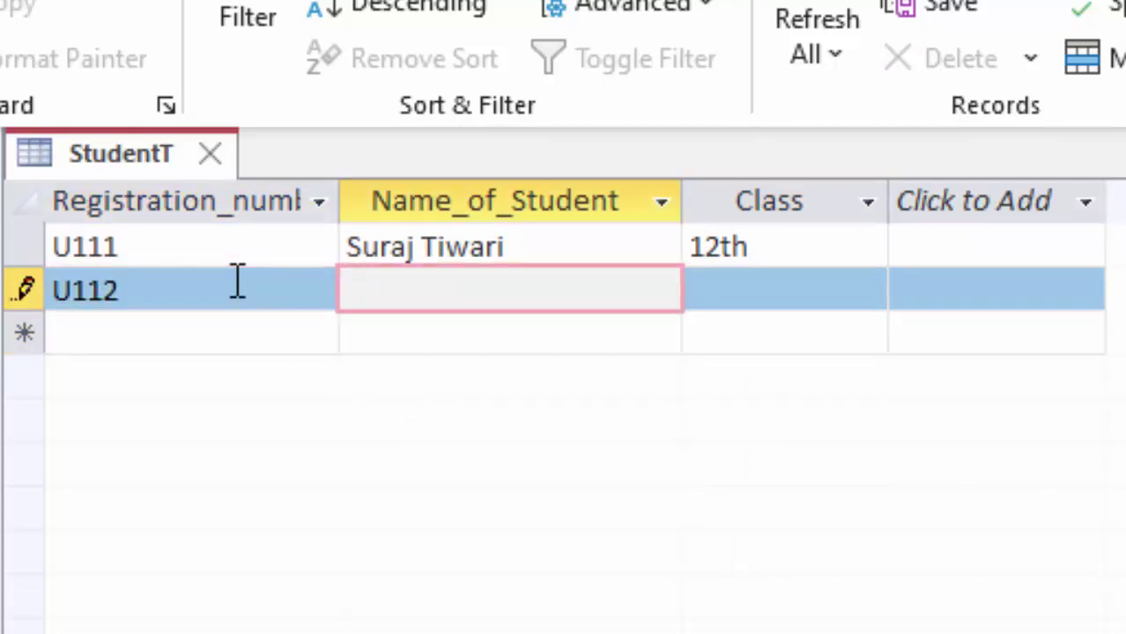
text(Un)
key(BackSpace)
key(BackSpace)
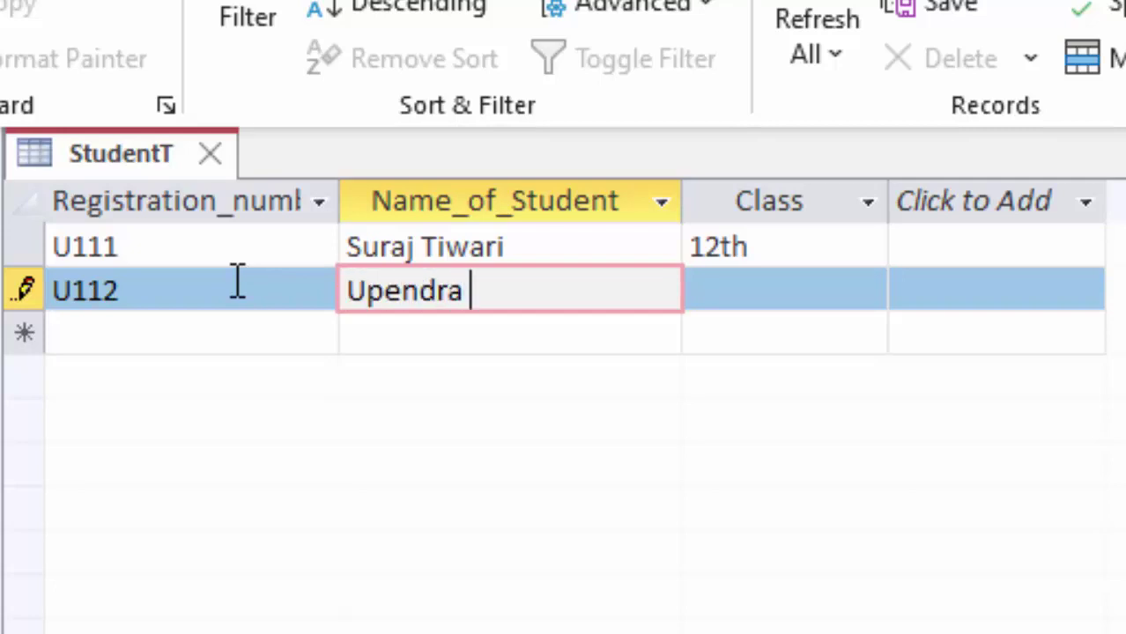
key(Tab)
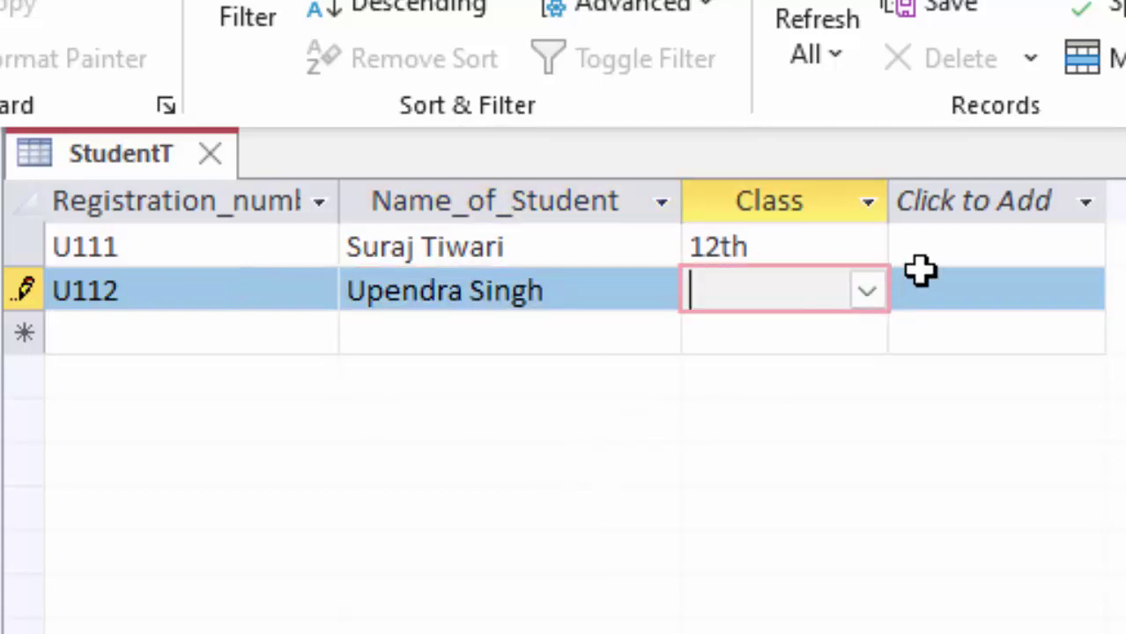
click(867, 295)
click(828, 376)
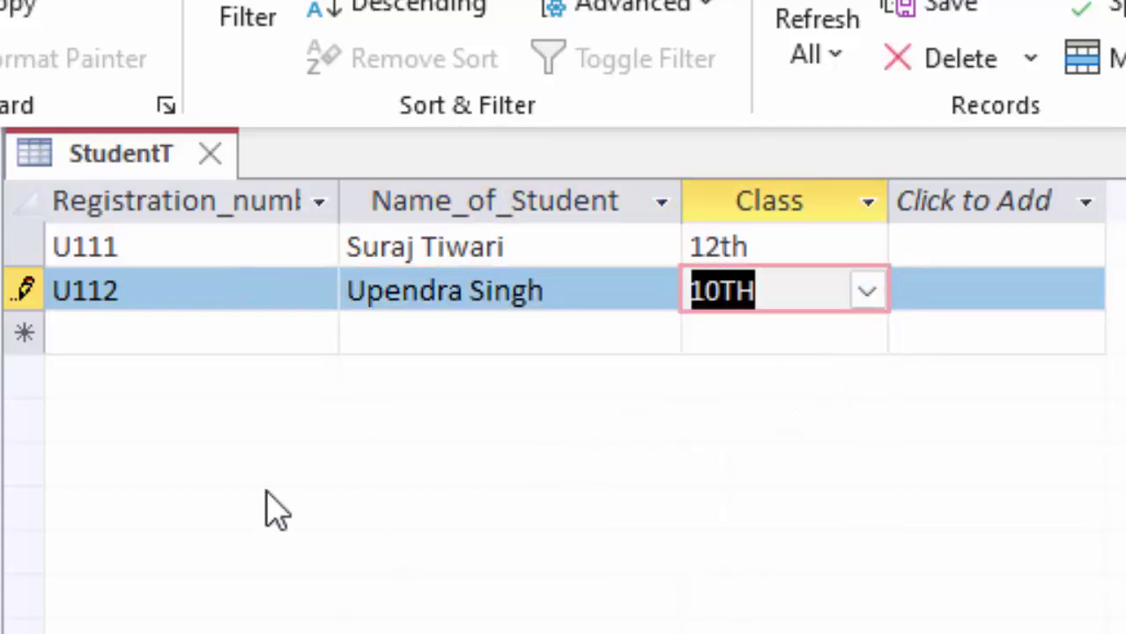
key(BackSpace)
click(95, 333)
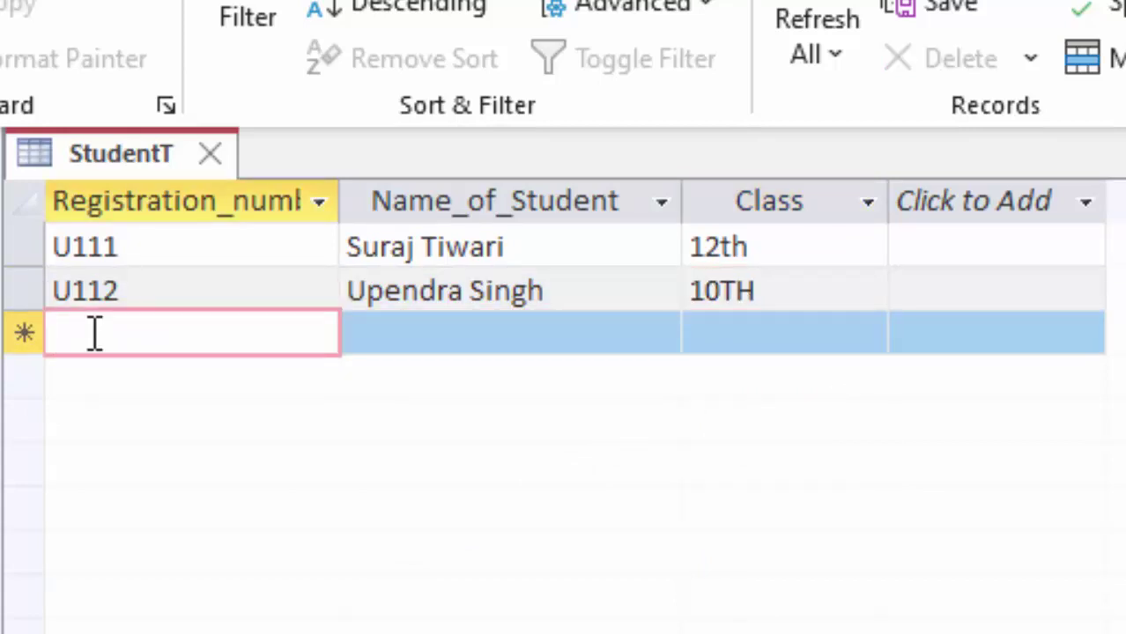
Enter the third student's registration number and name with class 12th, correcting typos
text(U!!)
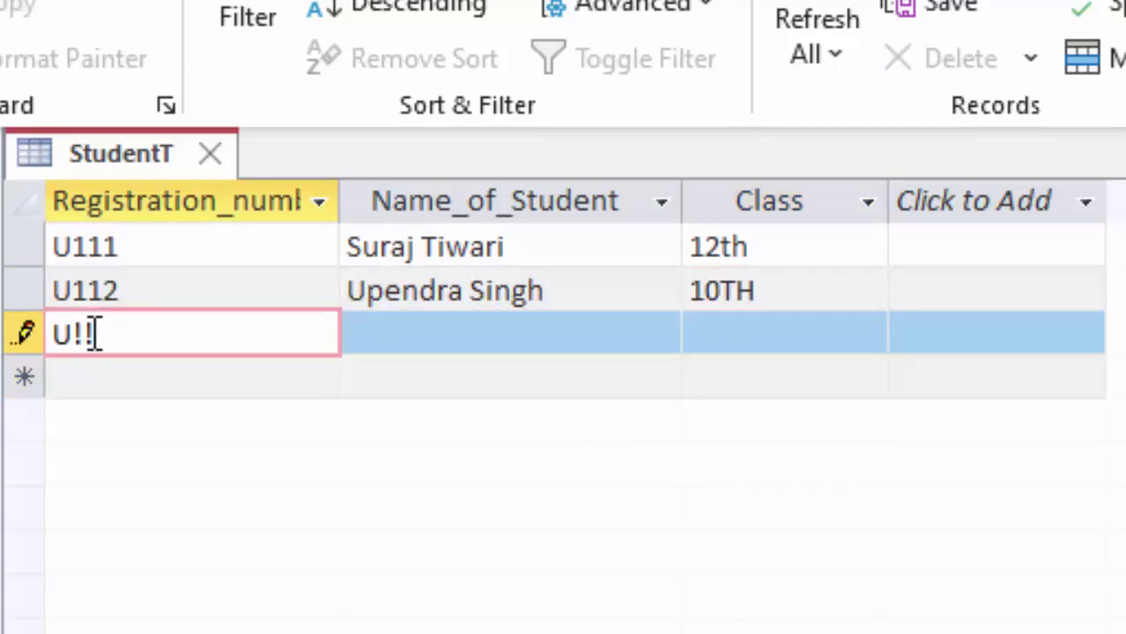
text(#)
key(BackSpace)
click(95, 335)
key(BackSpace)
key(BackSpace)
text(13)
key(Tab)
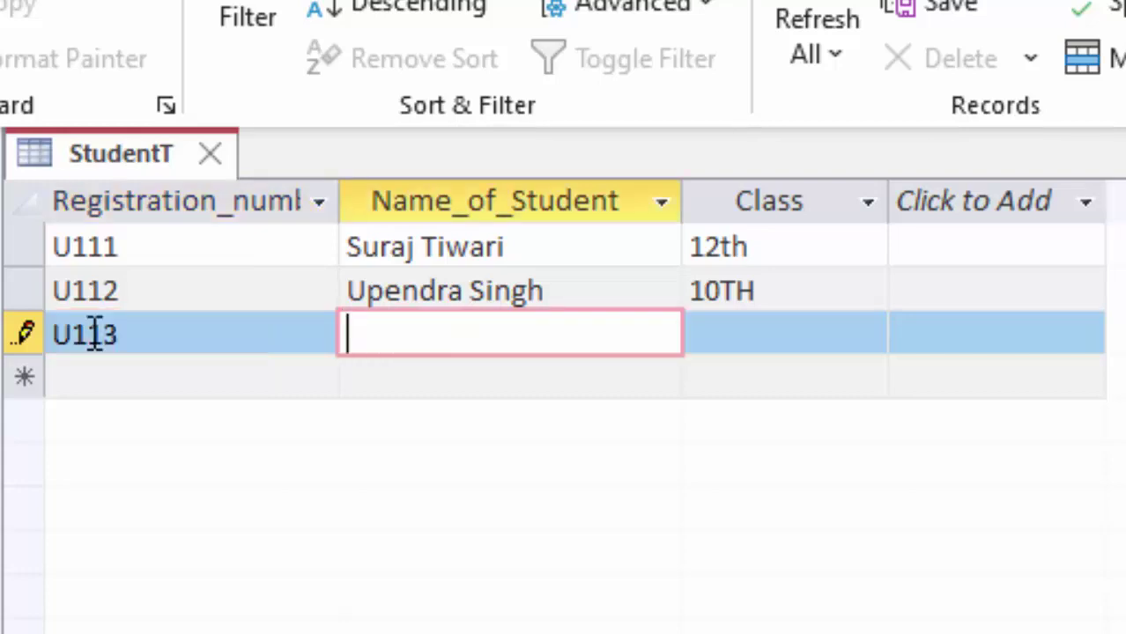
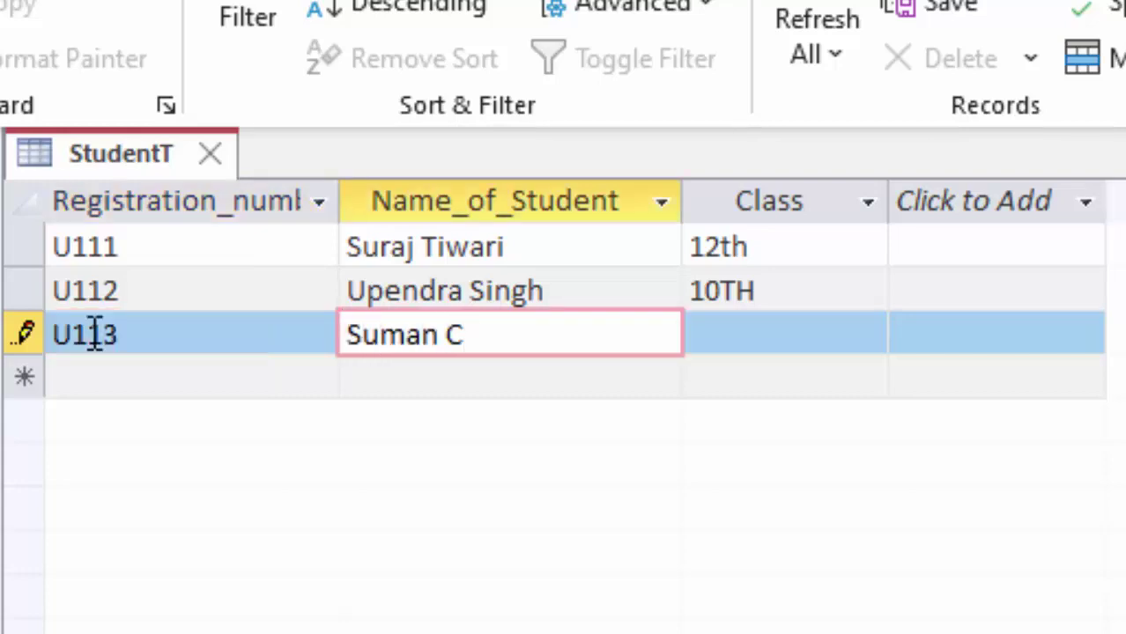
key(Tab)
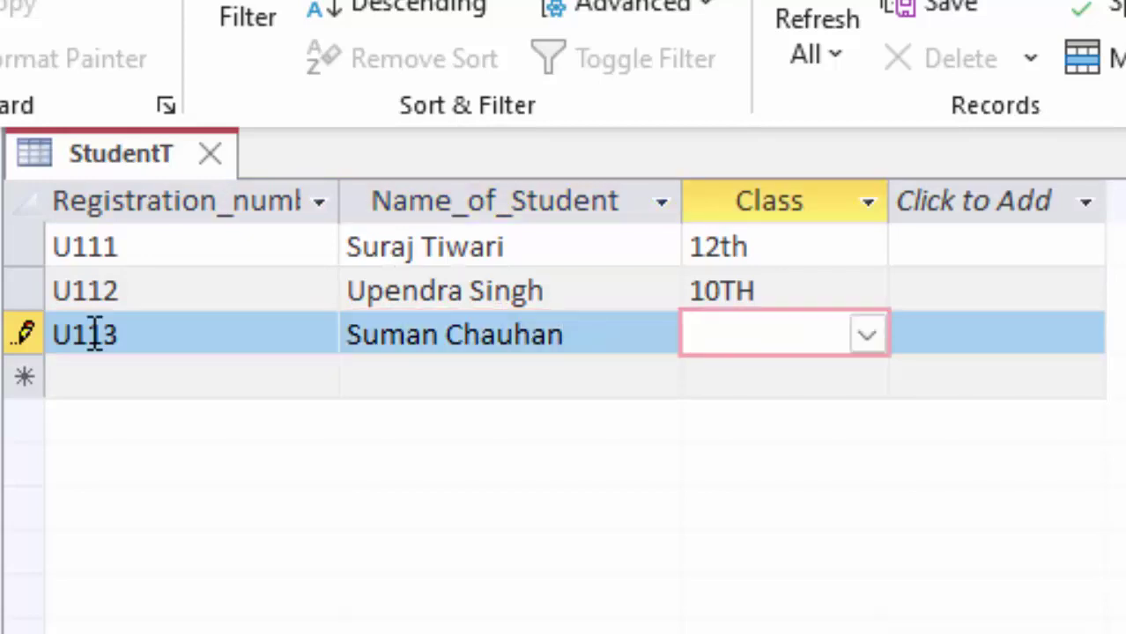
click(867, 336)
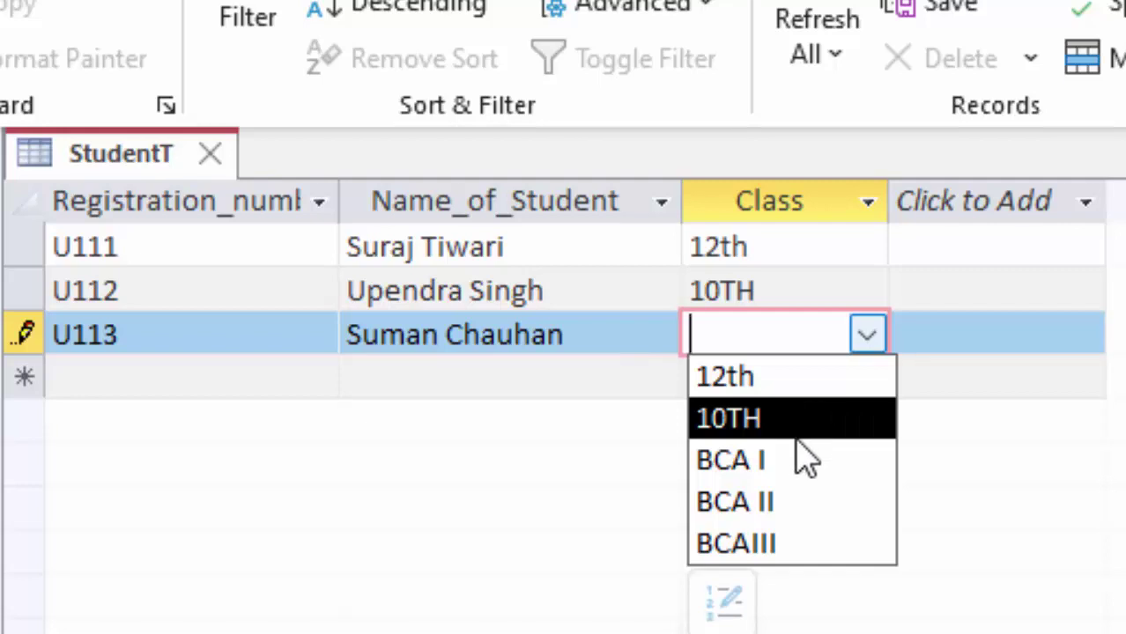
click(795, 378)
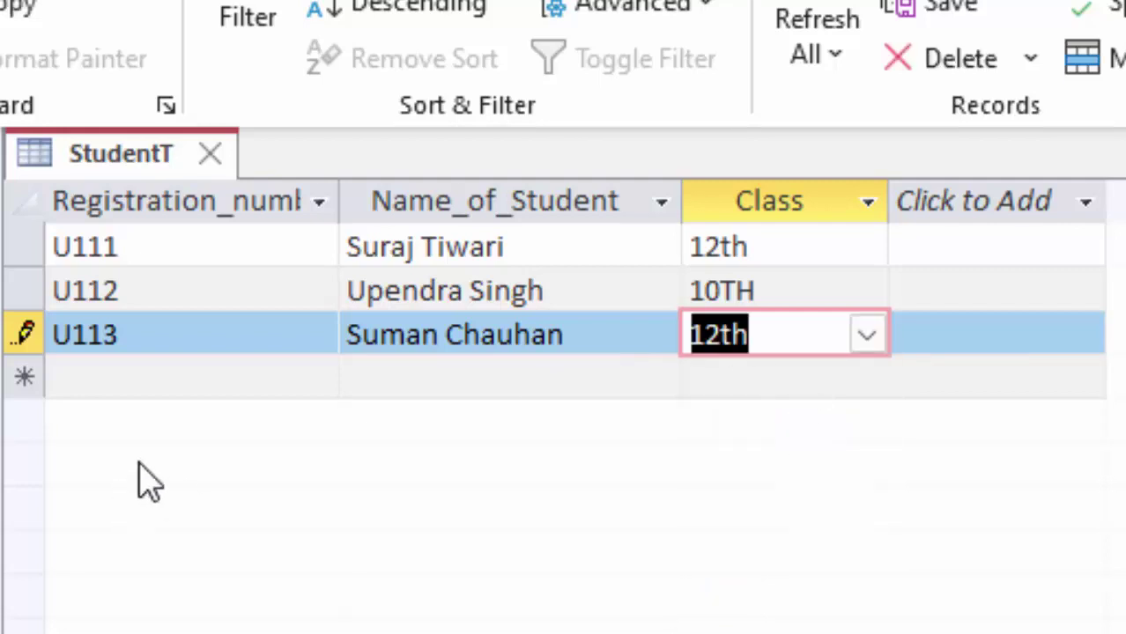
Add the fourth student's registration number and name with class 12th, and save
click(154, 368)
text(U)
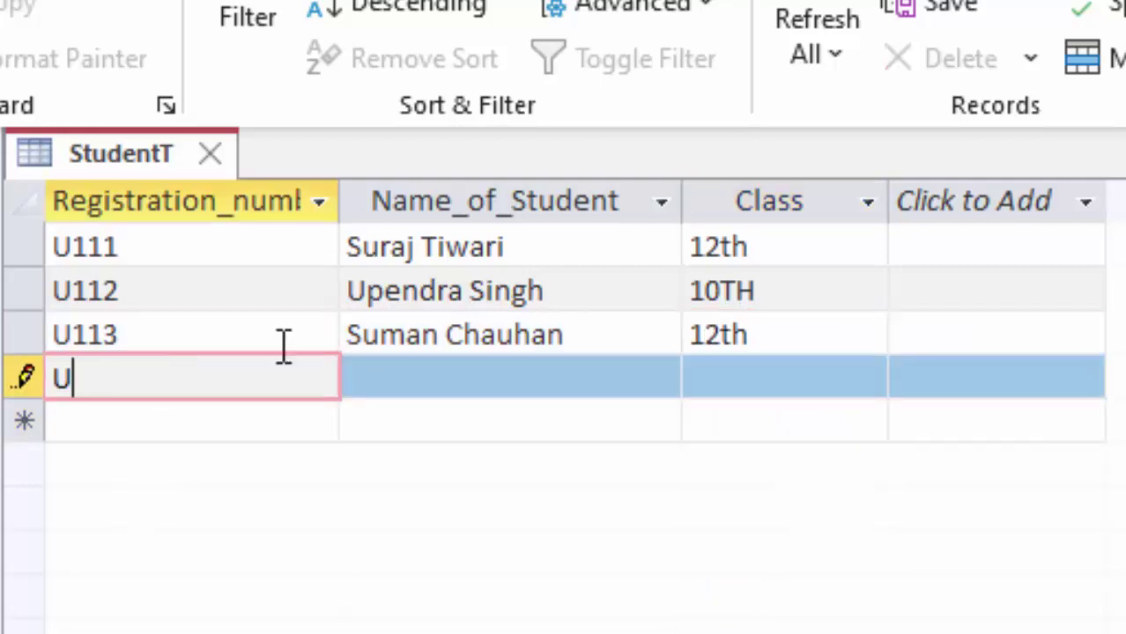
text(11)
text(4)
key(Tab)
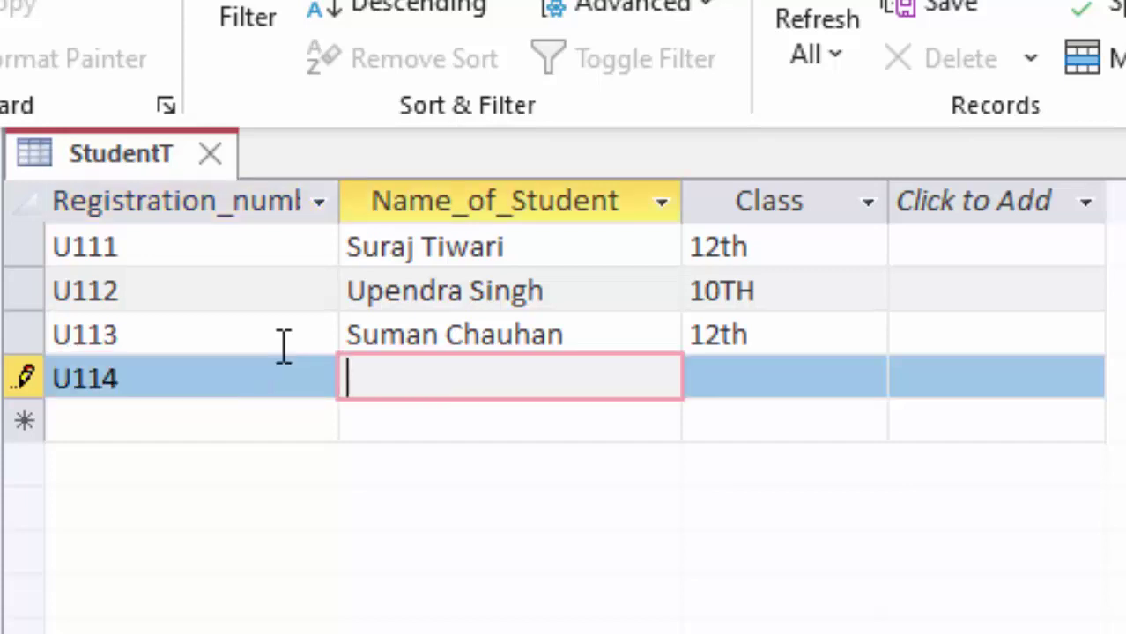
text(M)
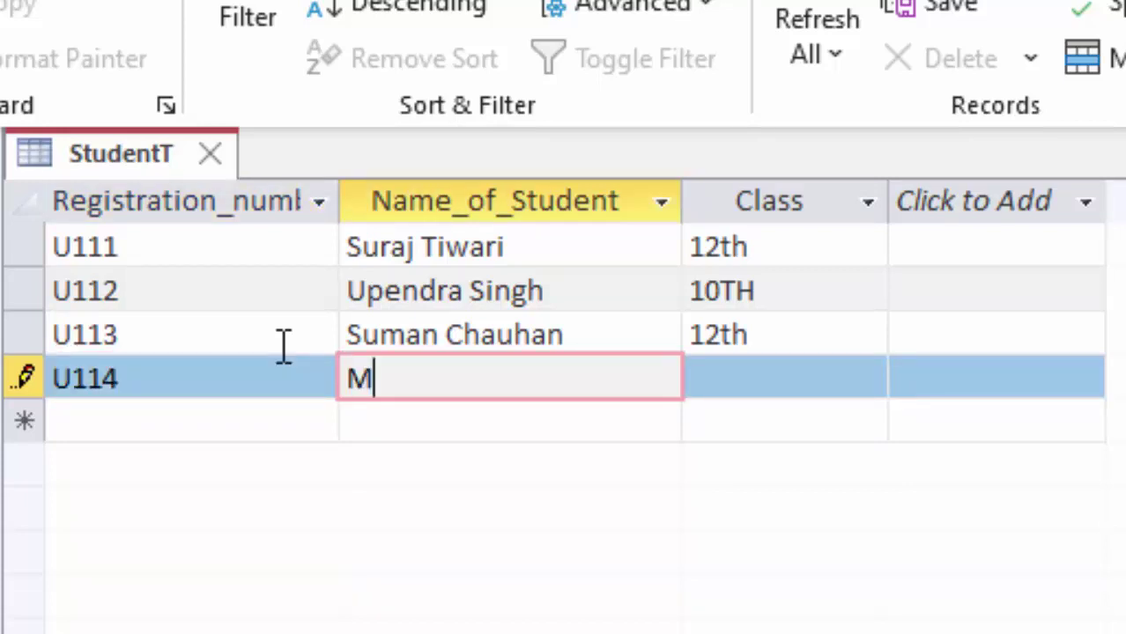
text(o)
key(BackSpace)
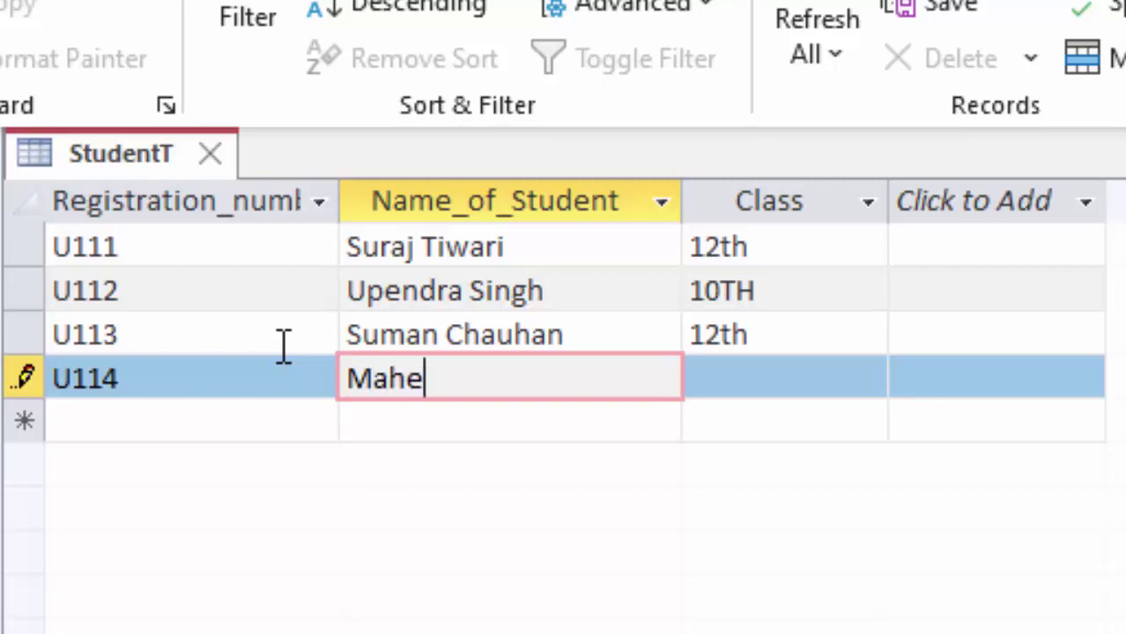
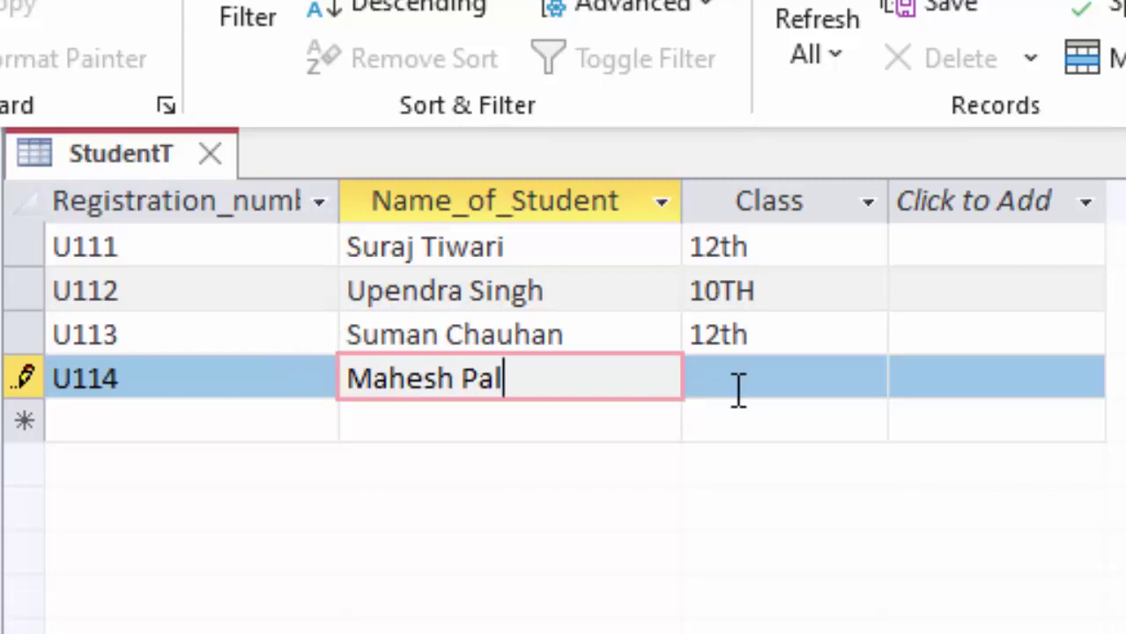
click(736, 372)
click(866, 383)
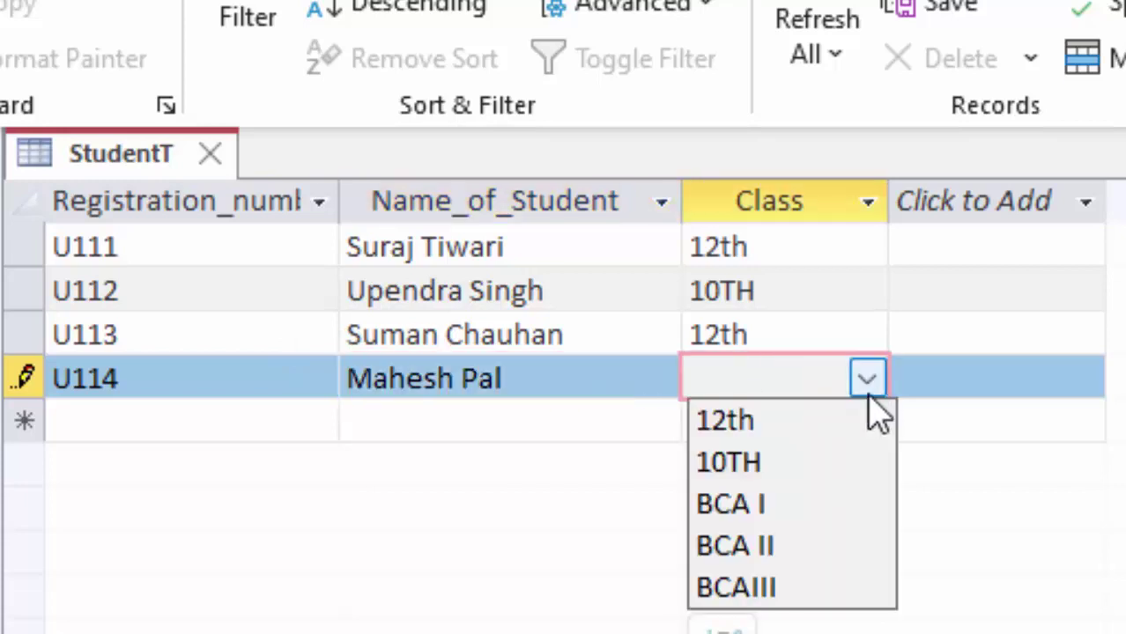
click(804, 439)
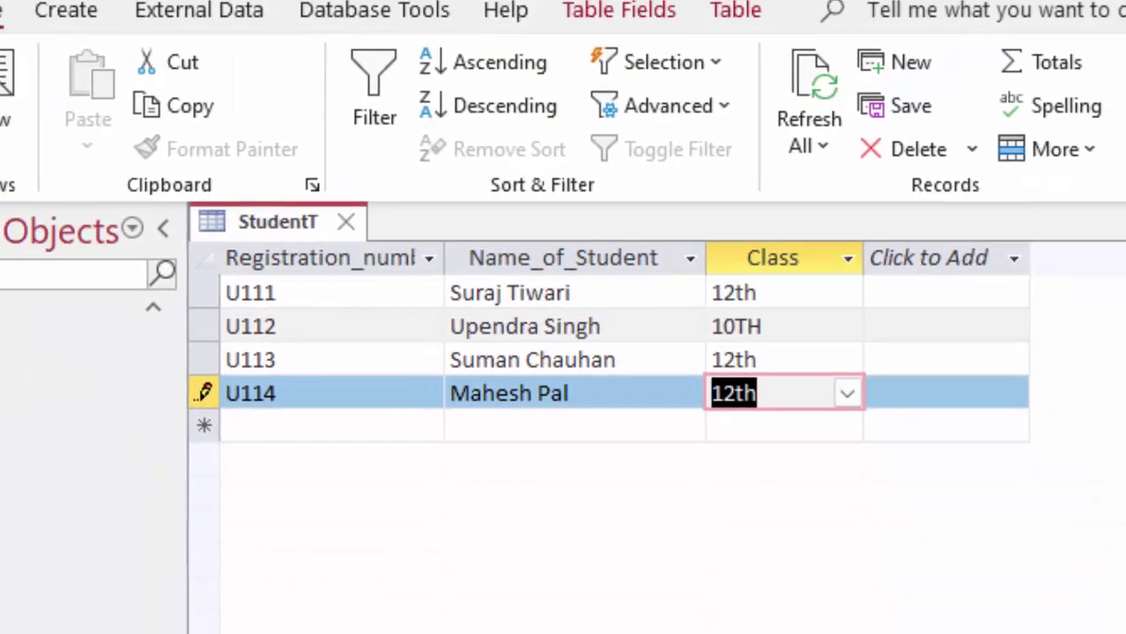
click(74, 42)
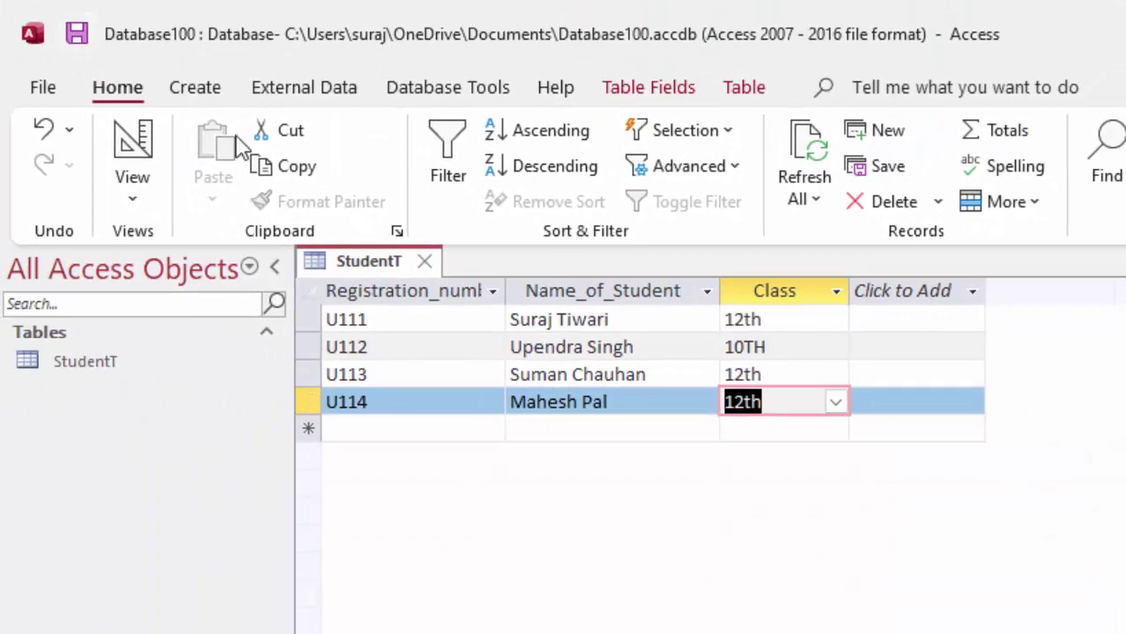
Close StudentT, create a new table, and save it as StudentInfo in Design View
click(426, 262)
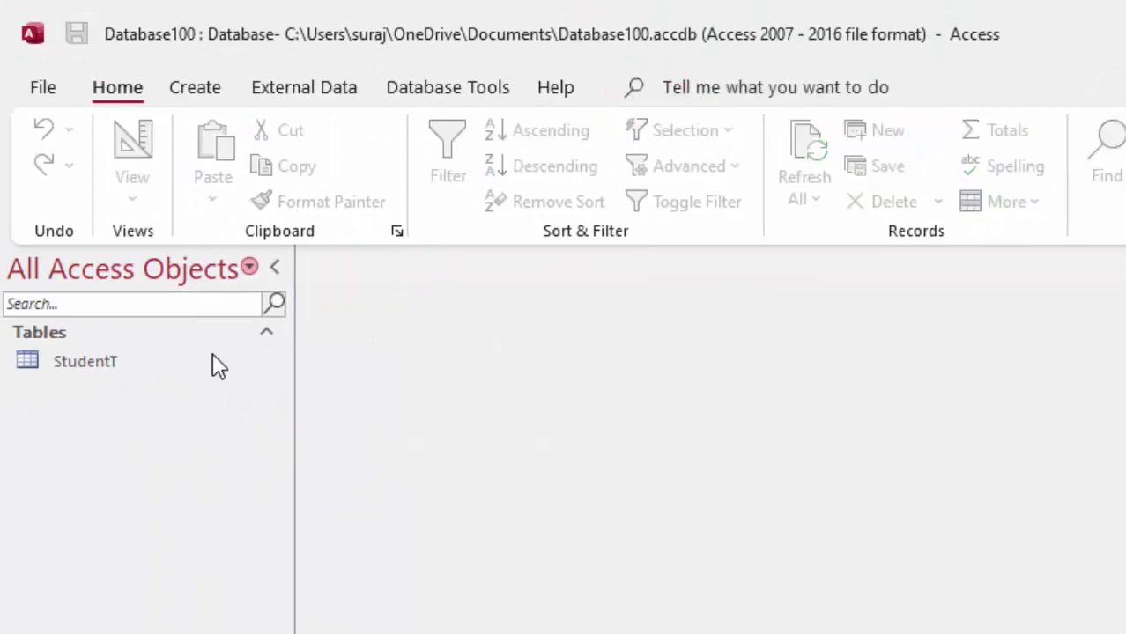
click(190, 88)
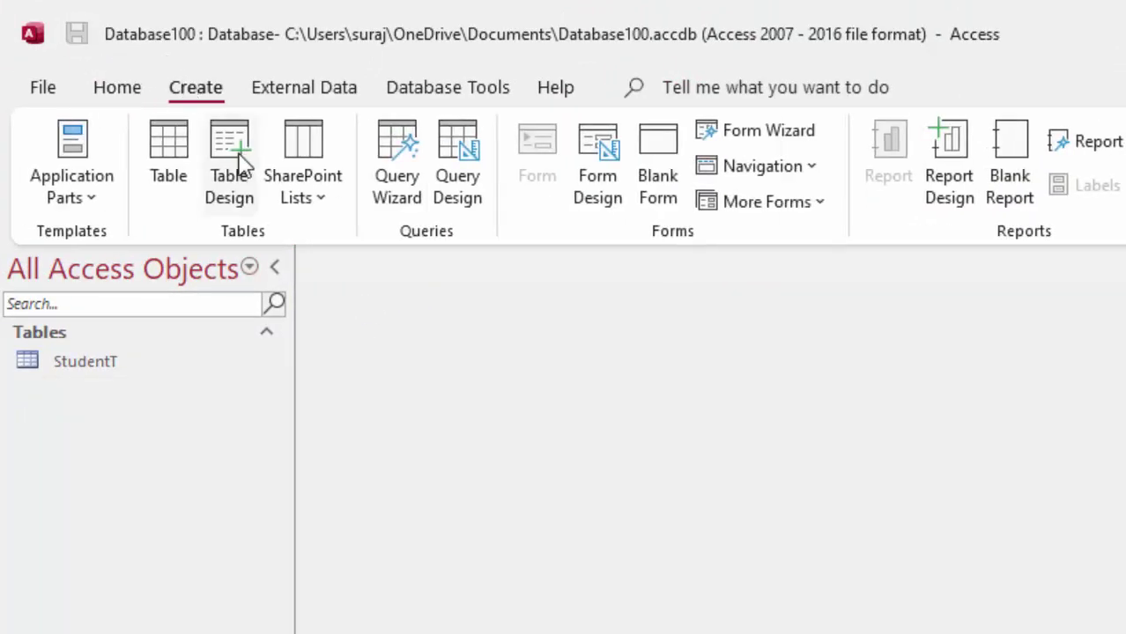
click(176, 159)
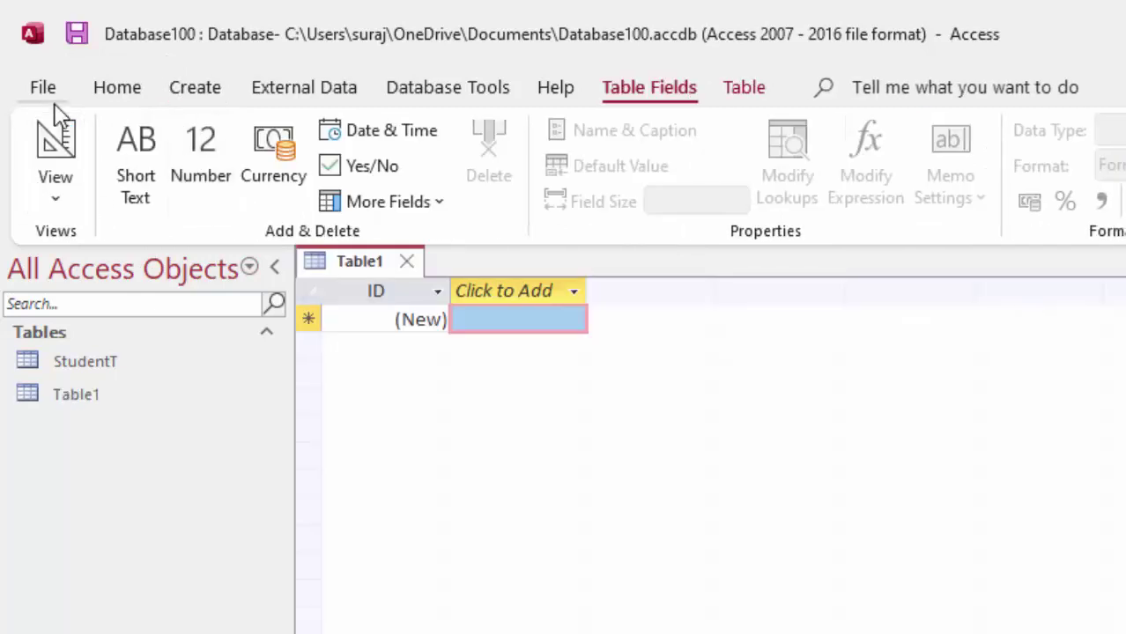
click(56, 141)
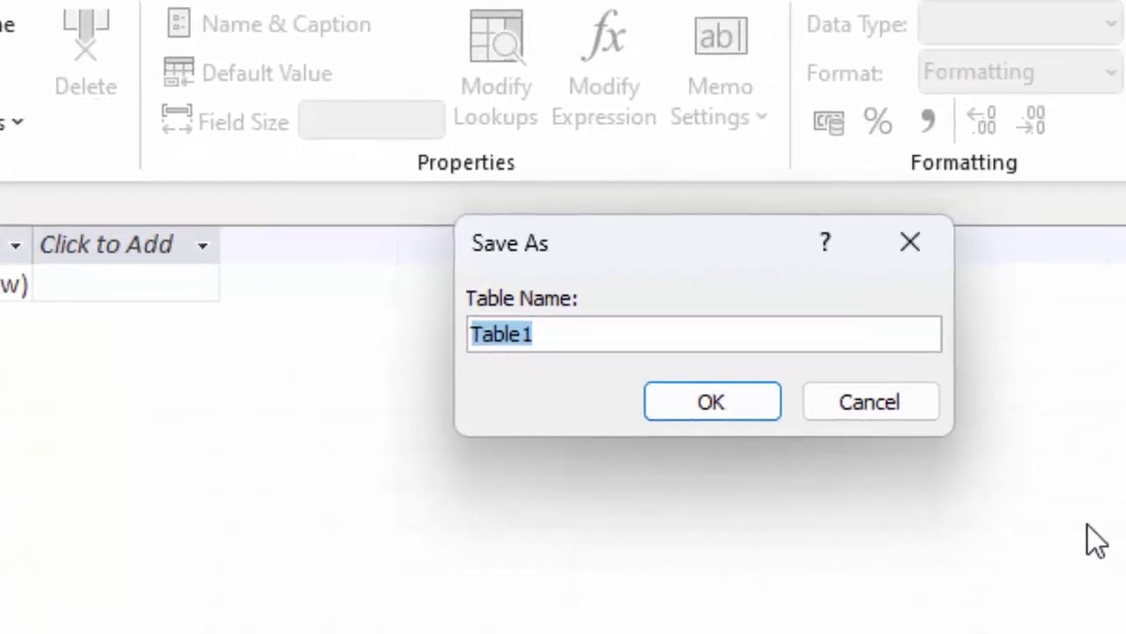
key(BackSpace)
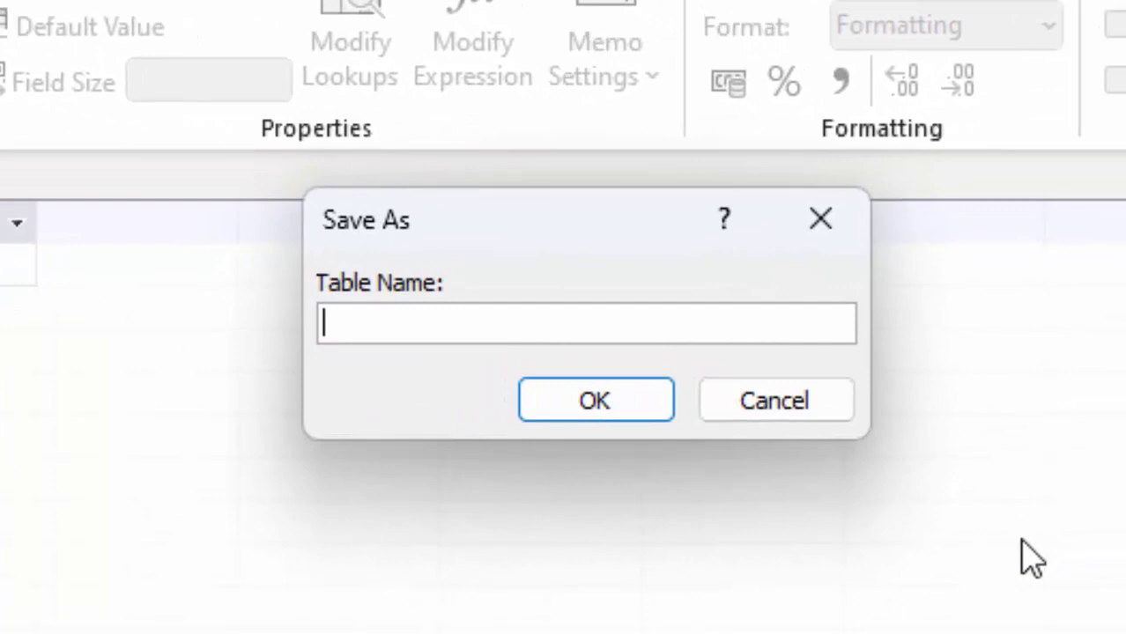
text(Studen)
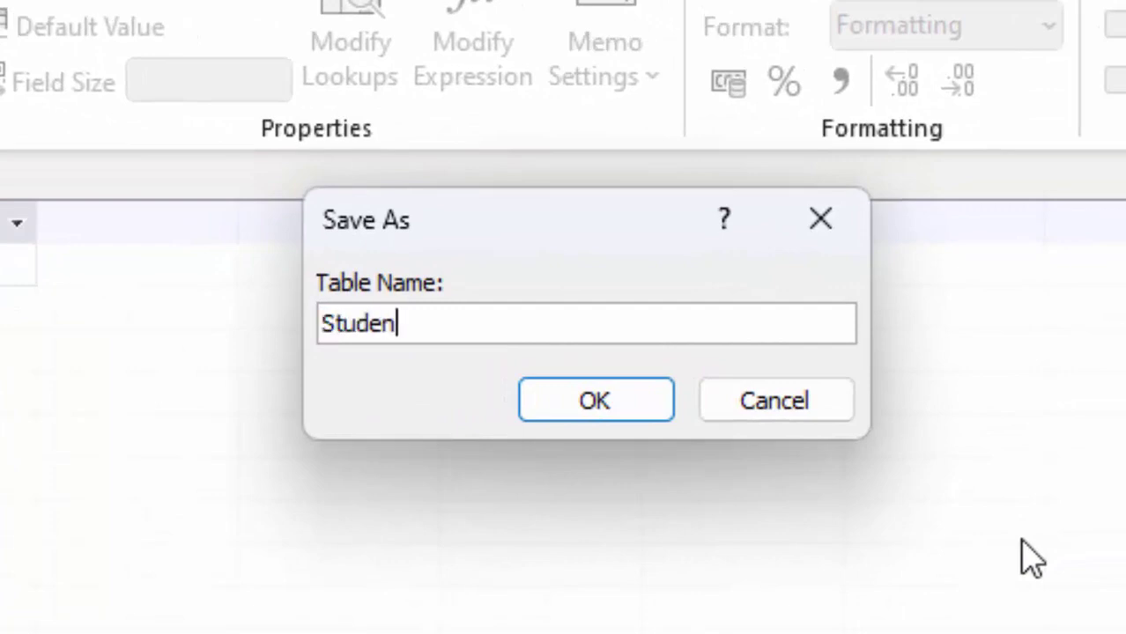
text(tInfo)
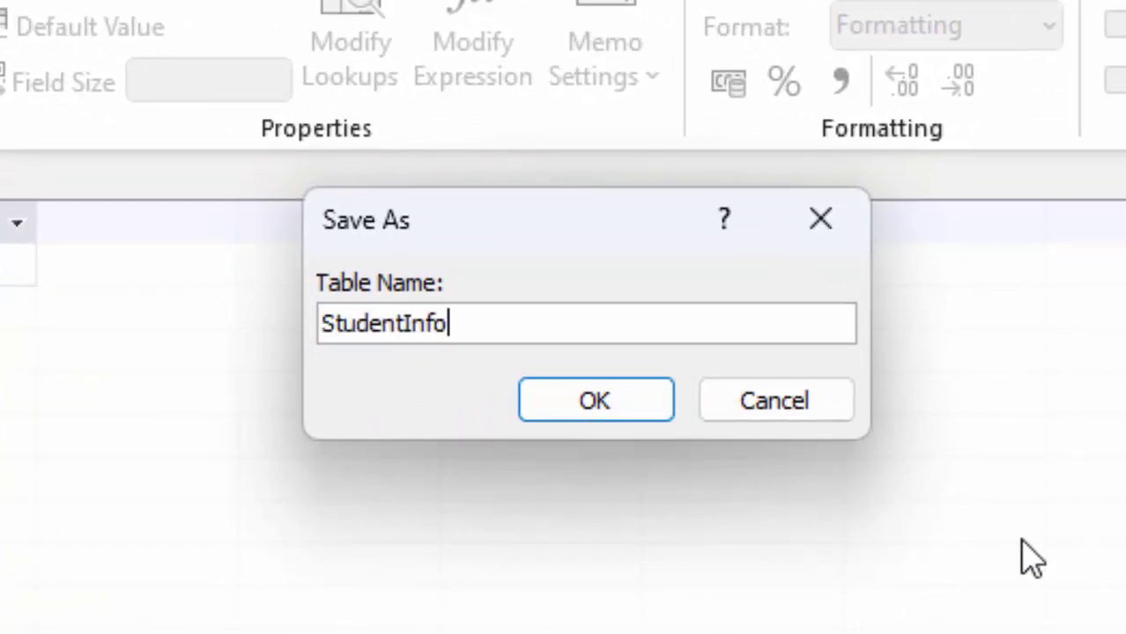
key(Return)
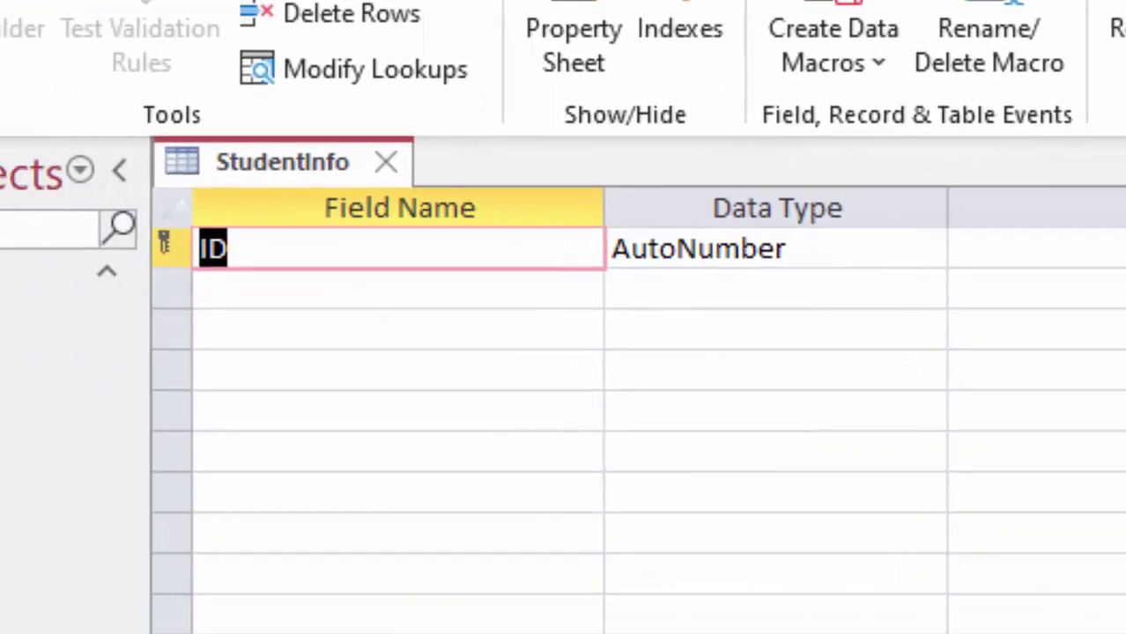
Rename ID to Roll_number and add a text field Registration_number
key(BackSpace)
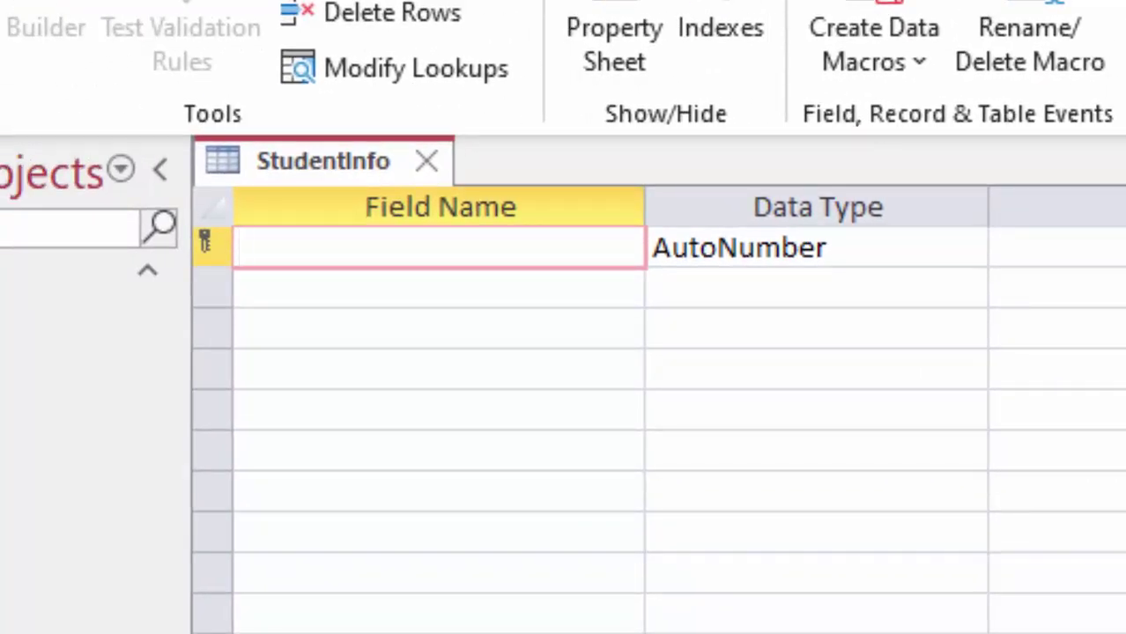
text(Roll)
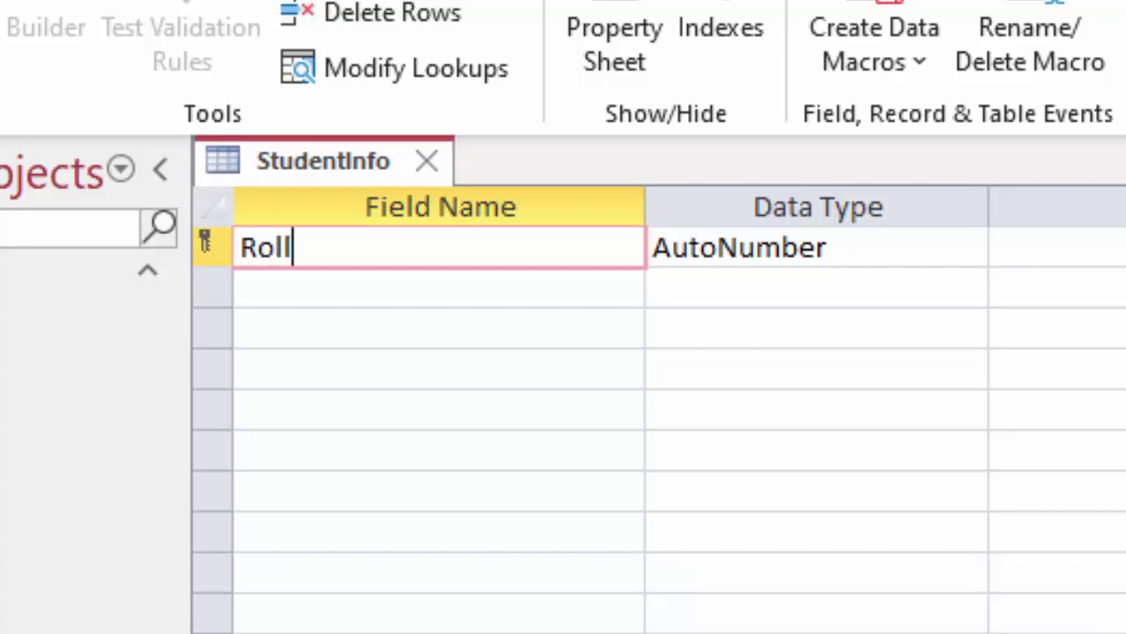
text(_numbe)
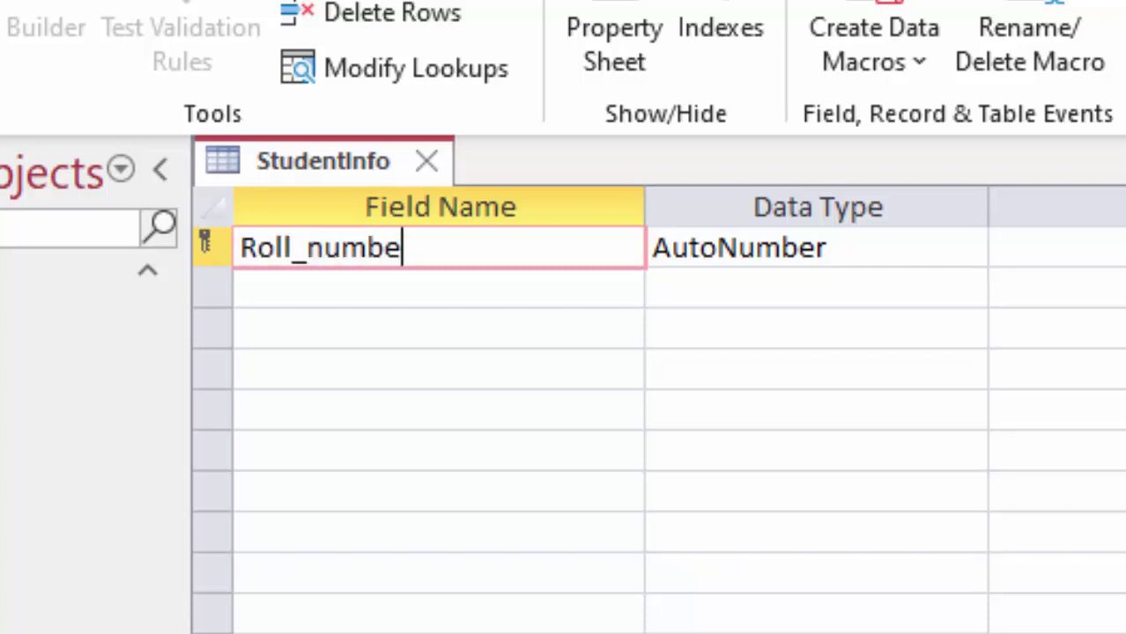
text(r)
click(499, 287)
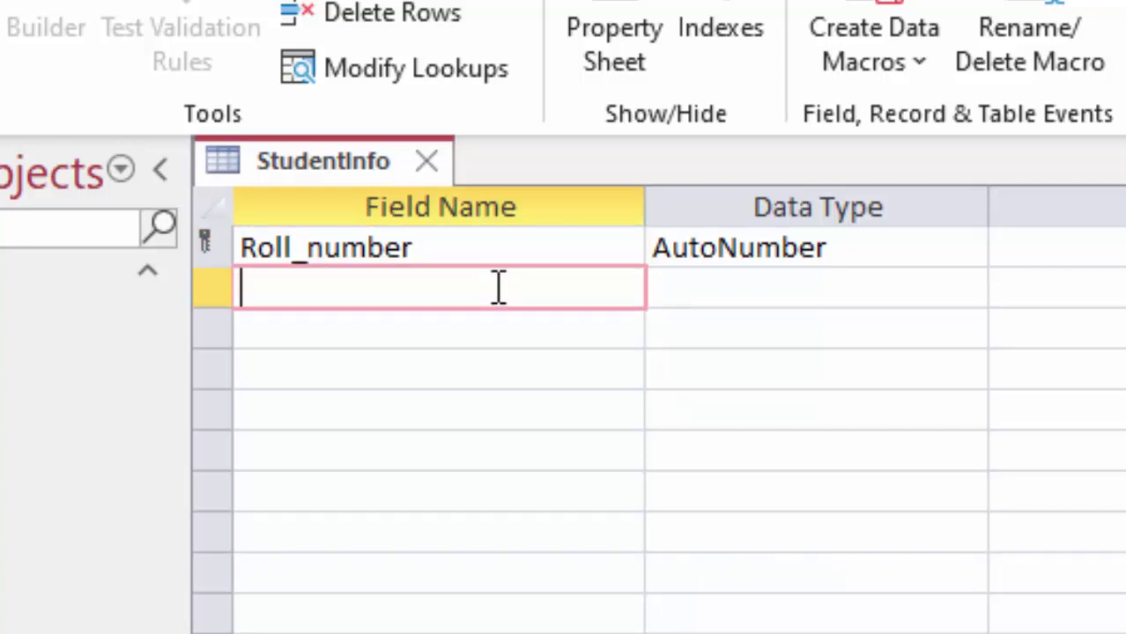
text(Regist)
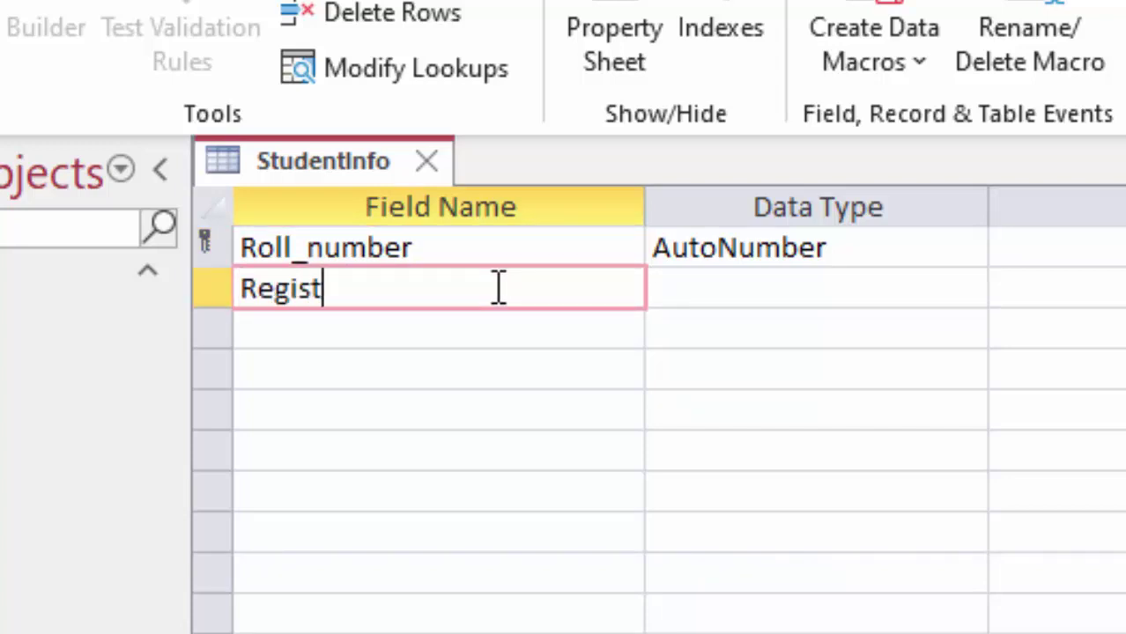
text(ration_)
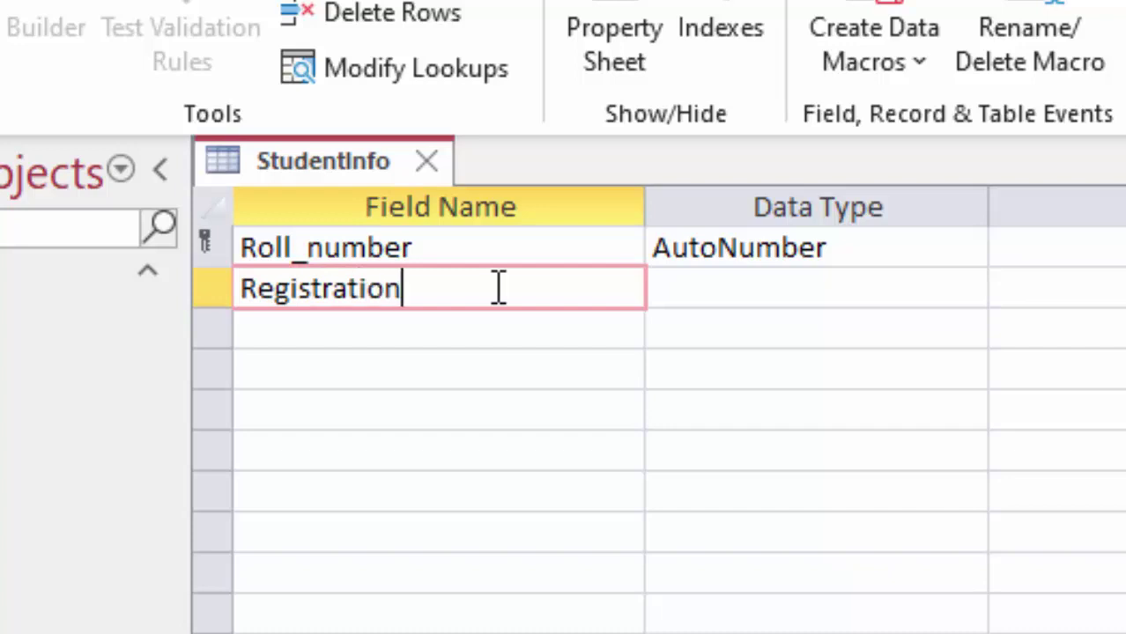
text(numbe)
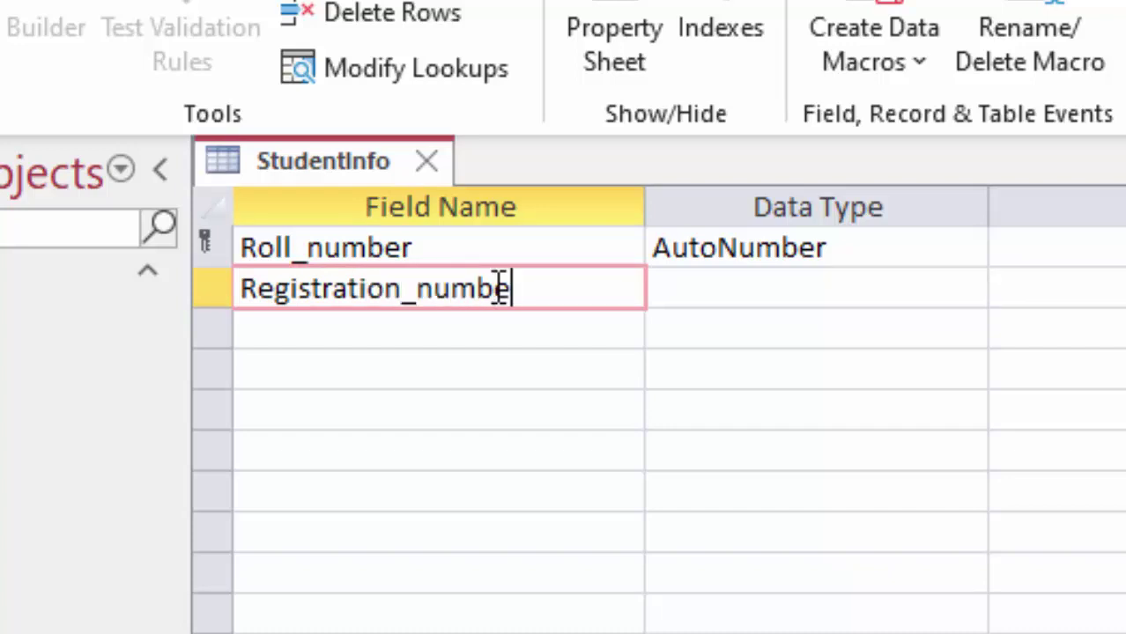
text(r)
click(887, 284)
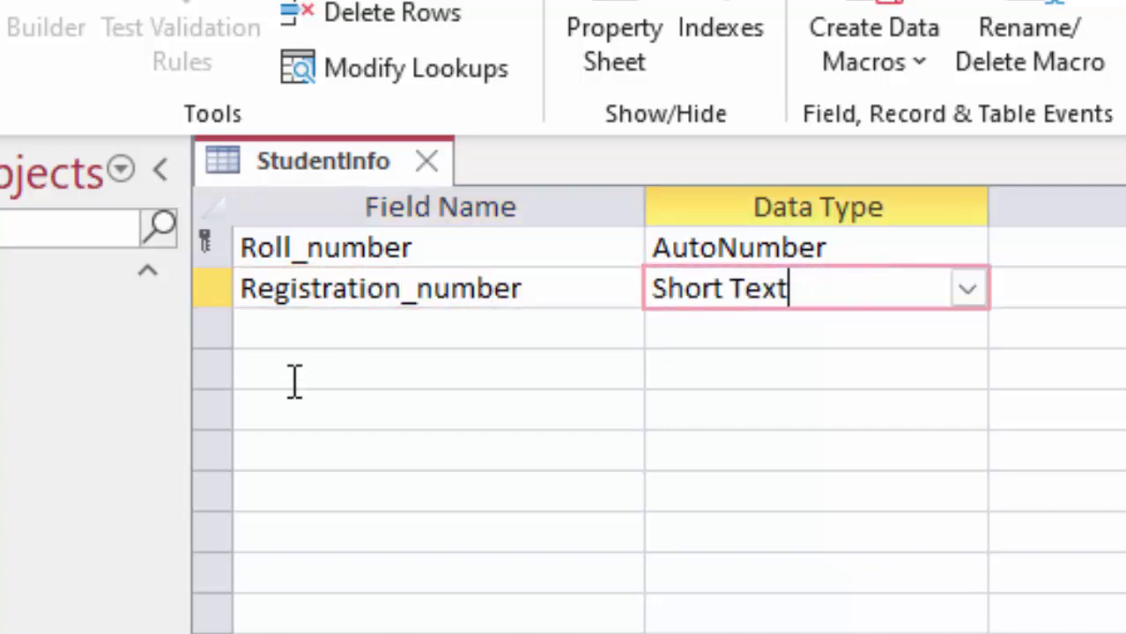
Add Computer and Maths fields with Number data type
click(330, 333)
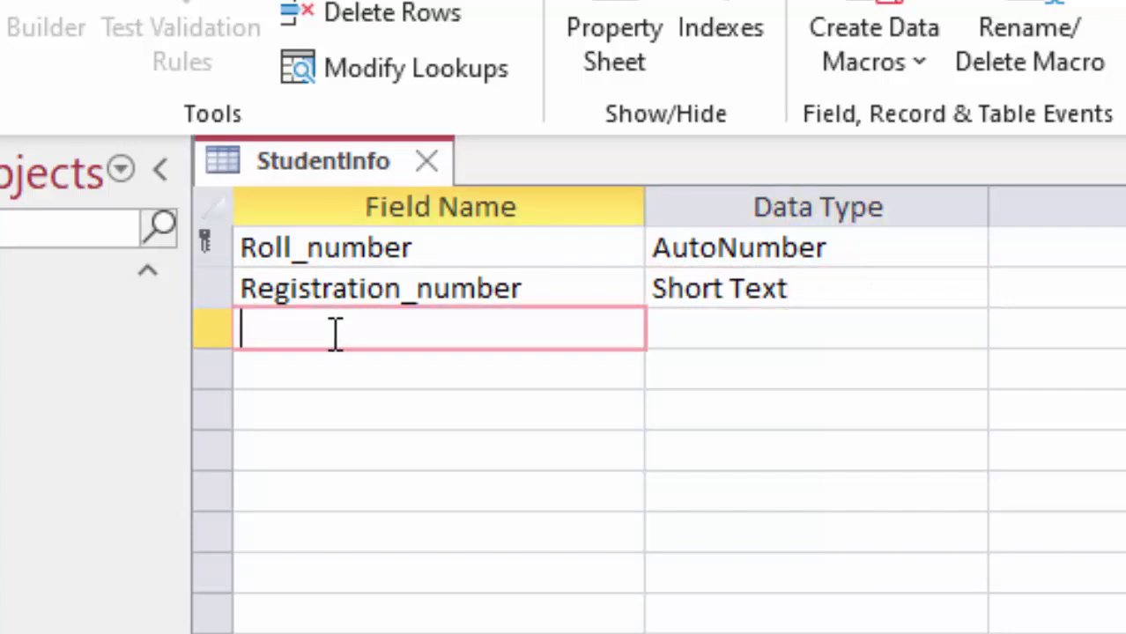
text(Co)
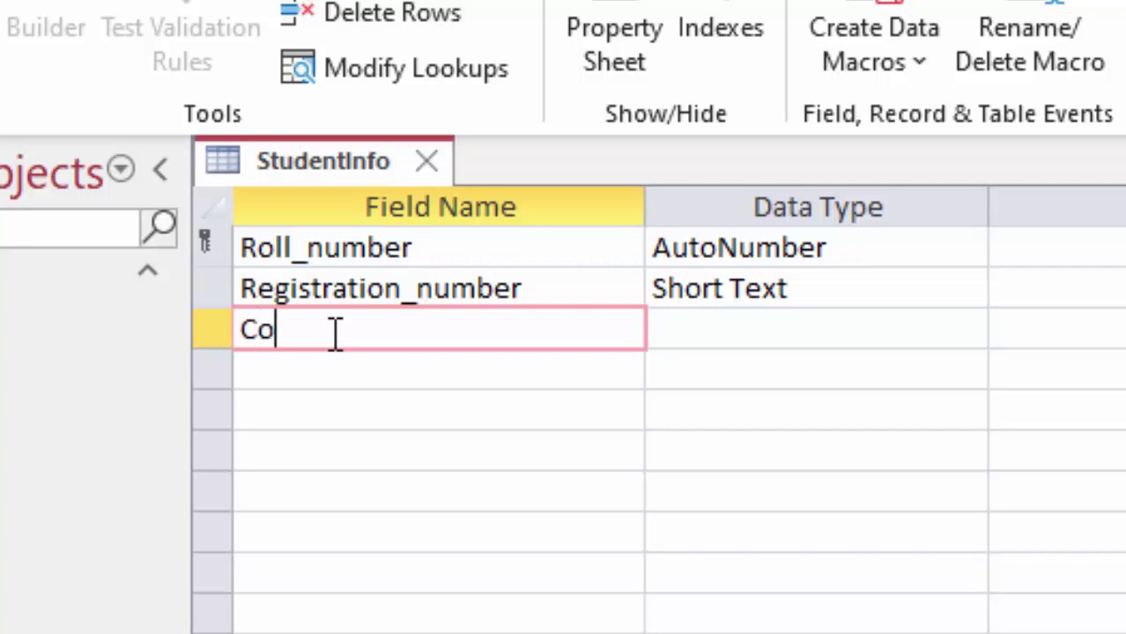
text(mputer)
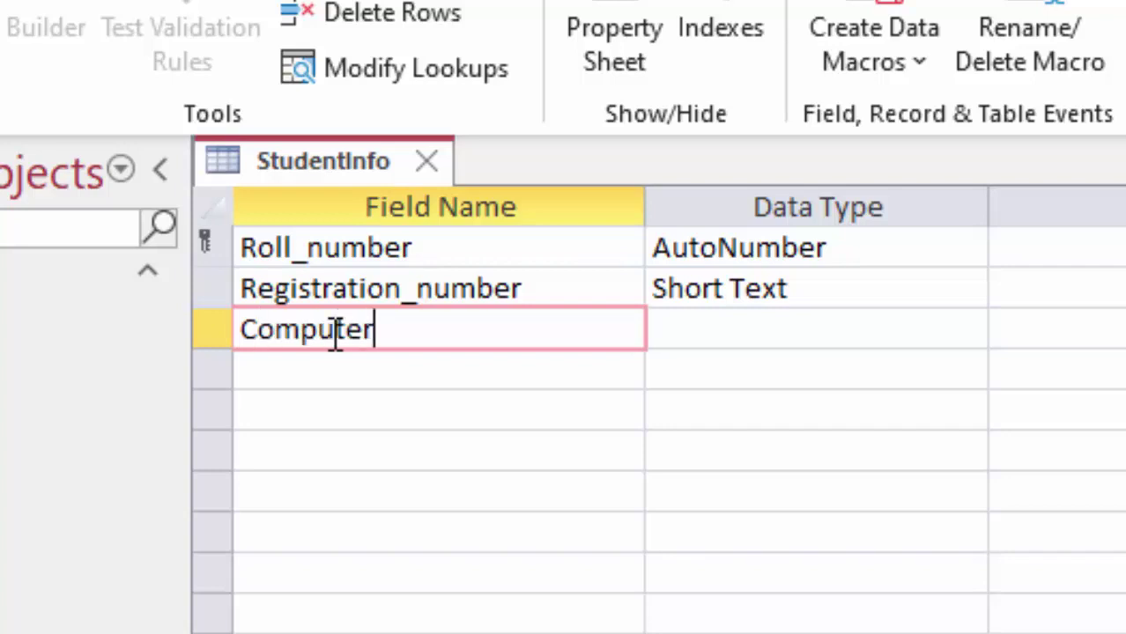
key(Tab)
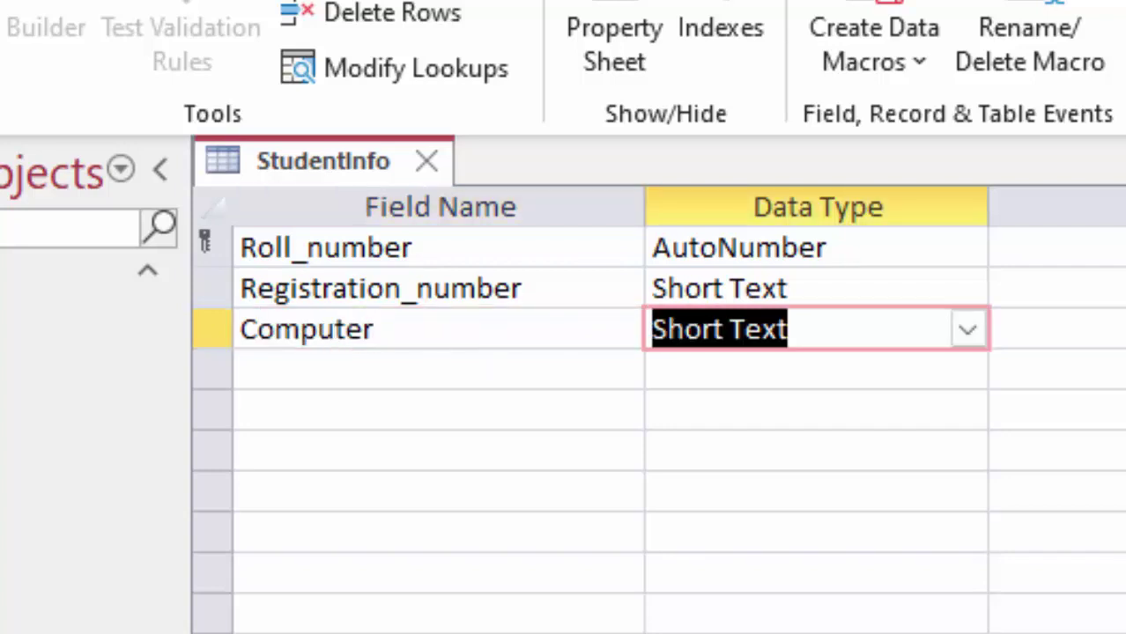
click(983, 342)
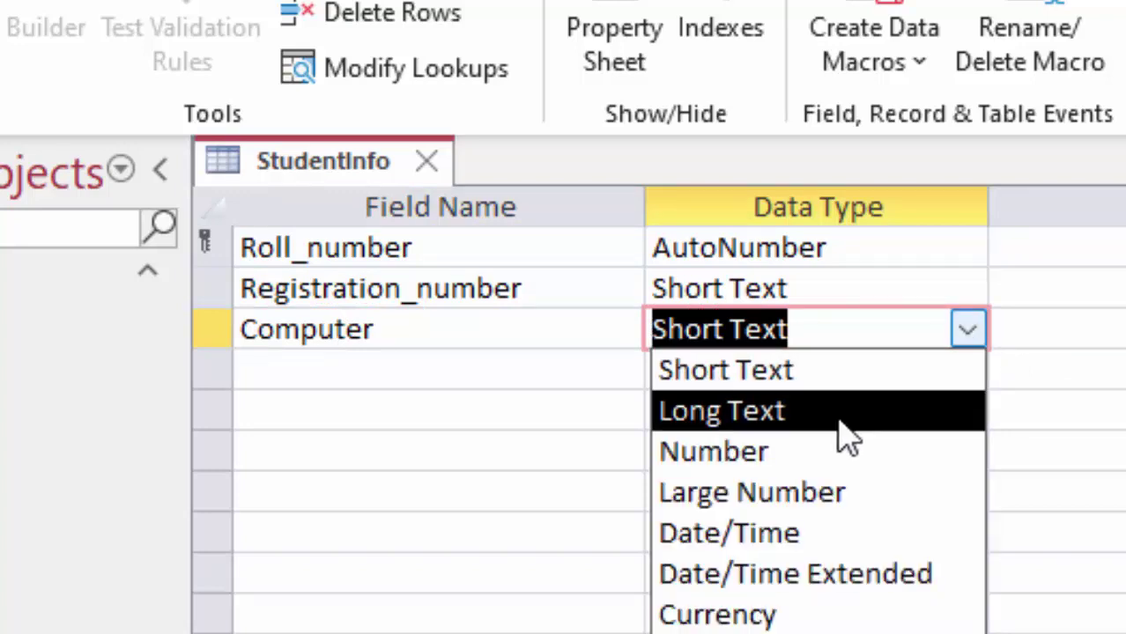
click(830, 464)
click(316, 377)
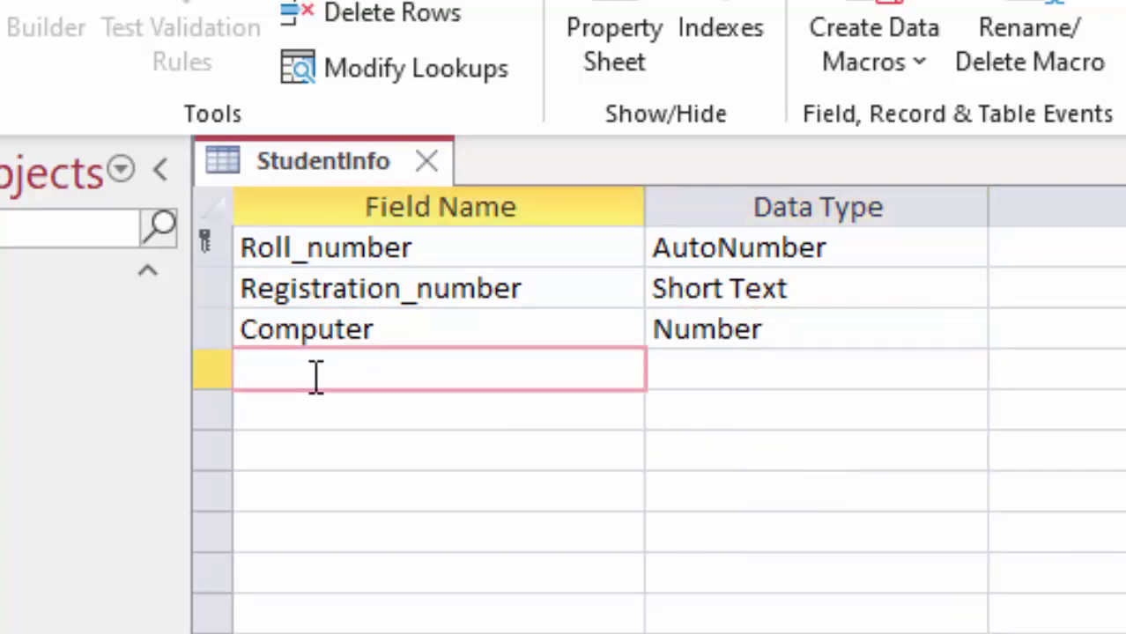
text(Maths)
key(Tab)
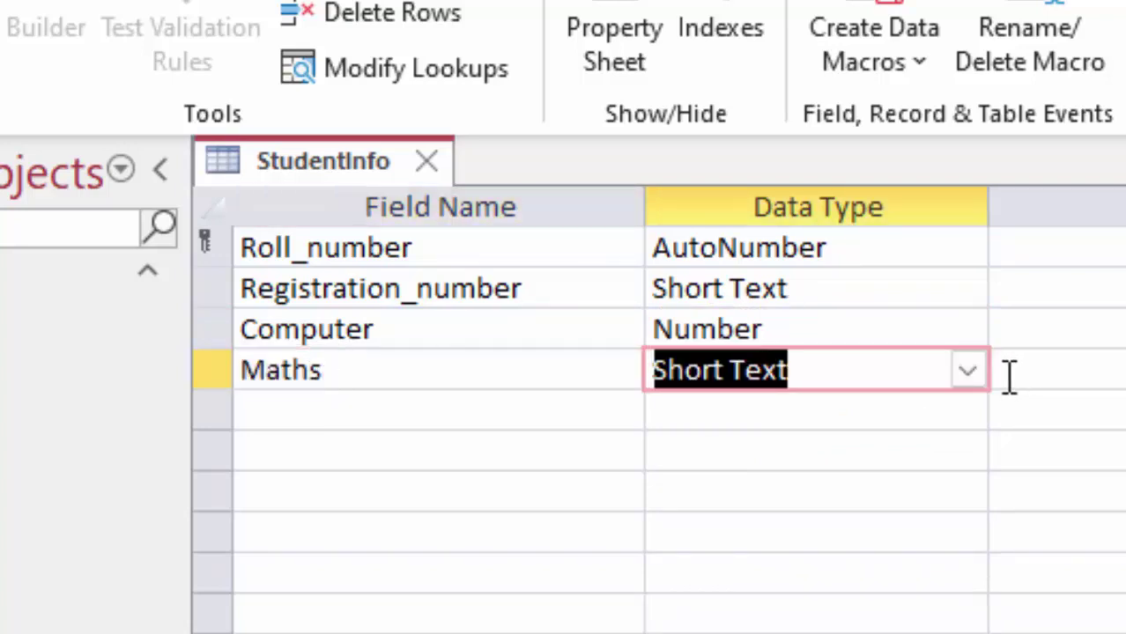
click(968, 371)
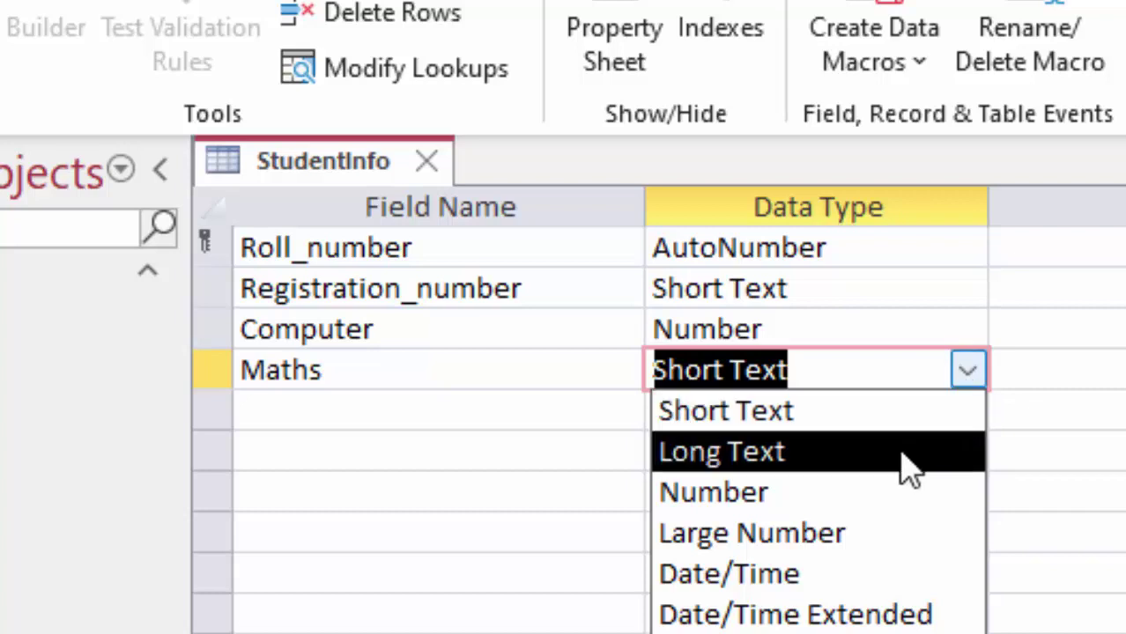
key(Escape)
text(n)
Add Science as a Number field, then add a Total field below it
click(443, 410)
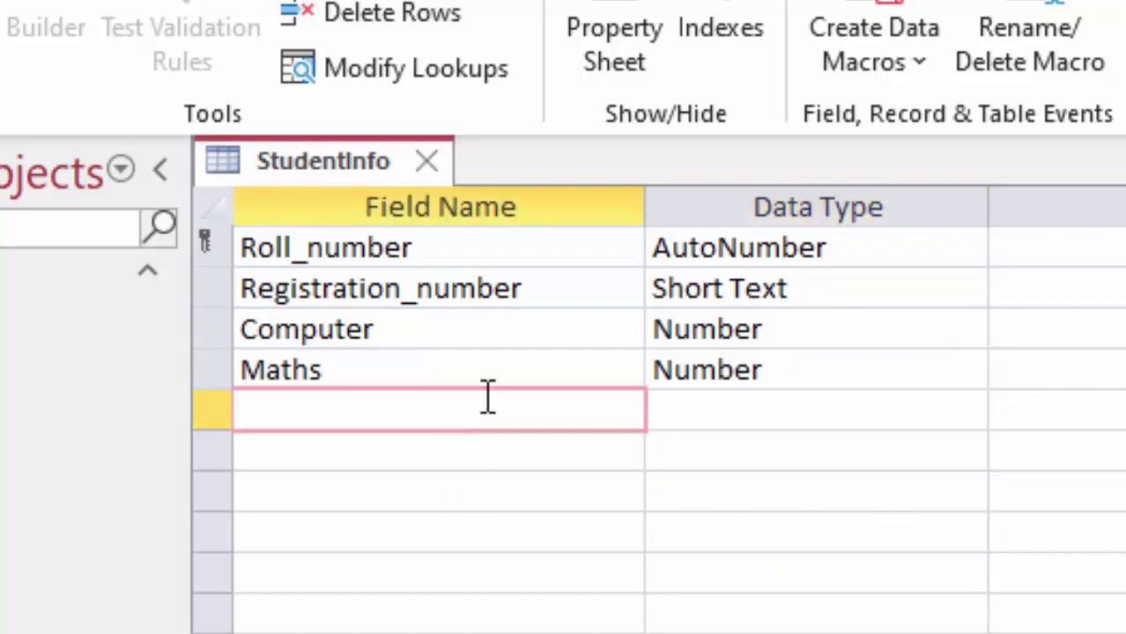
text(Sc)
text(ience)
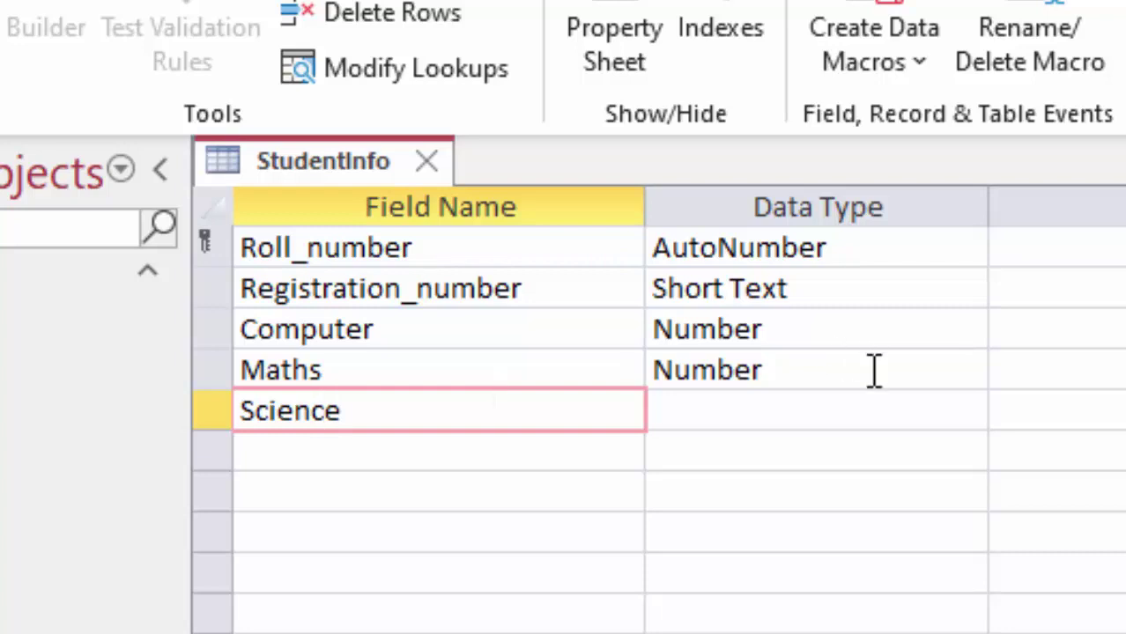
click(842, 411)
click(967, 414)
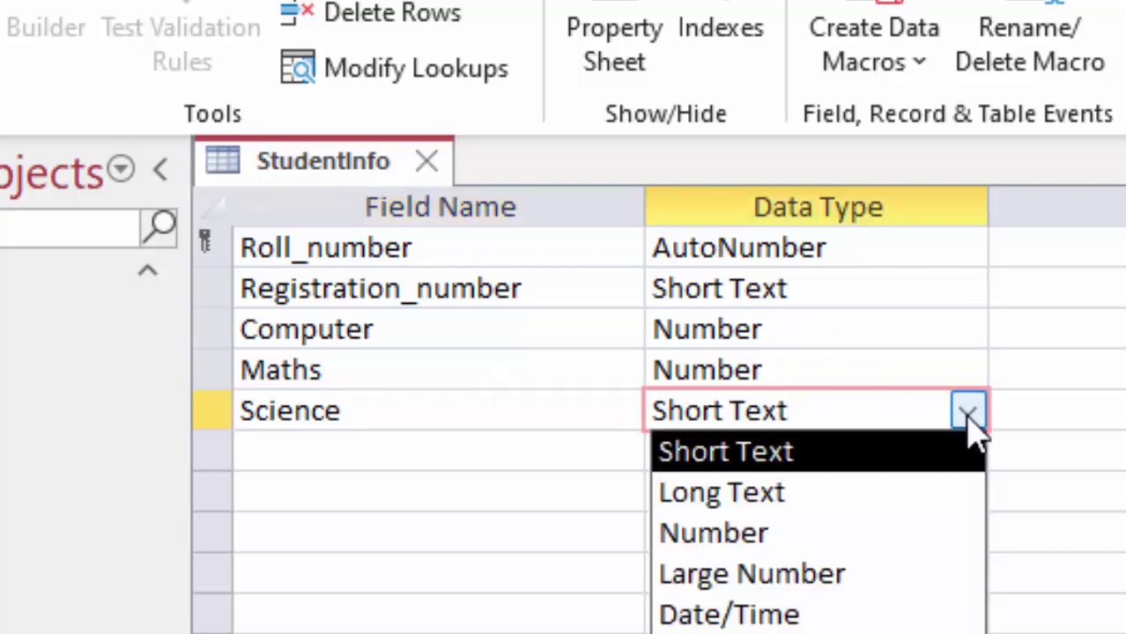
click(836, 533)
click(315, 457)
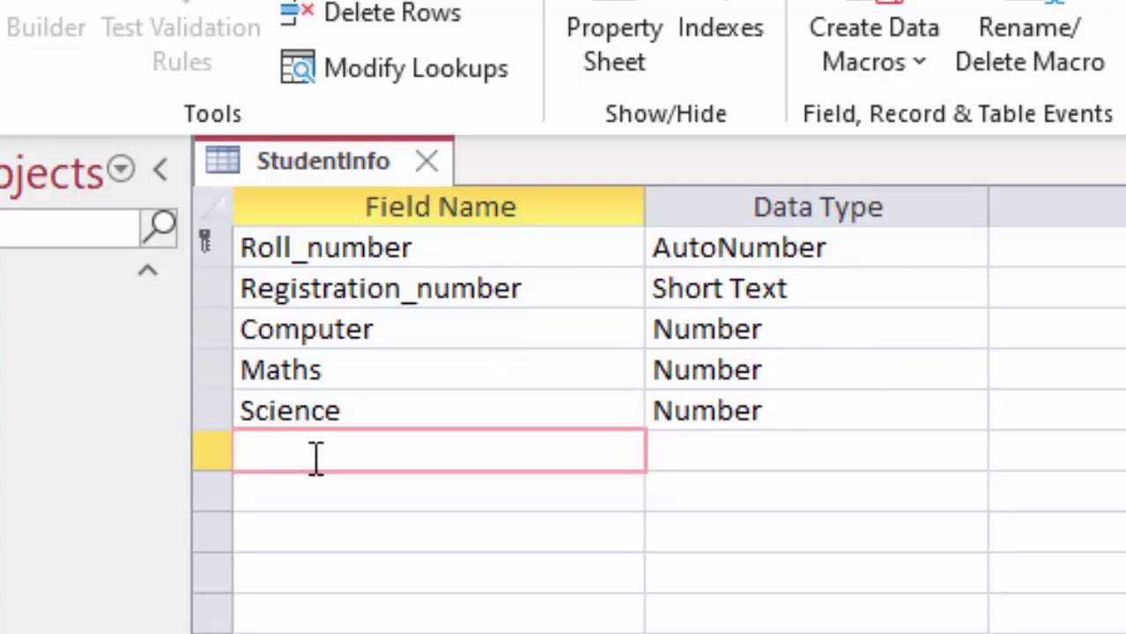
text(Total)
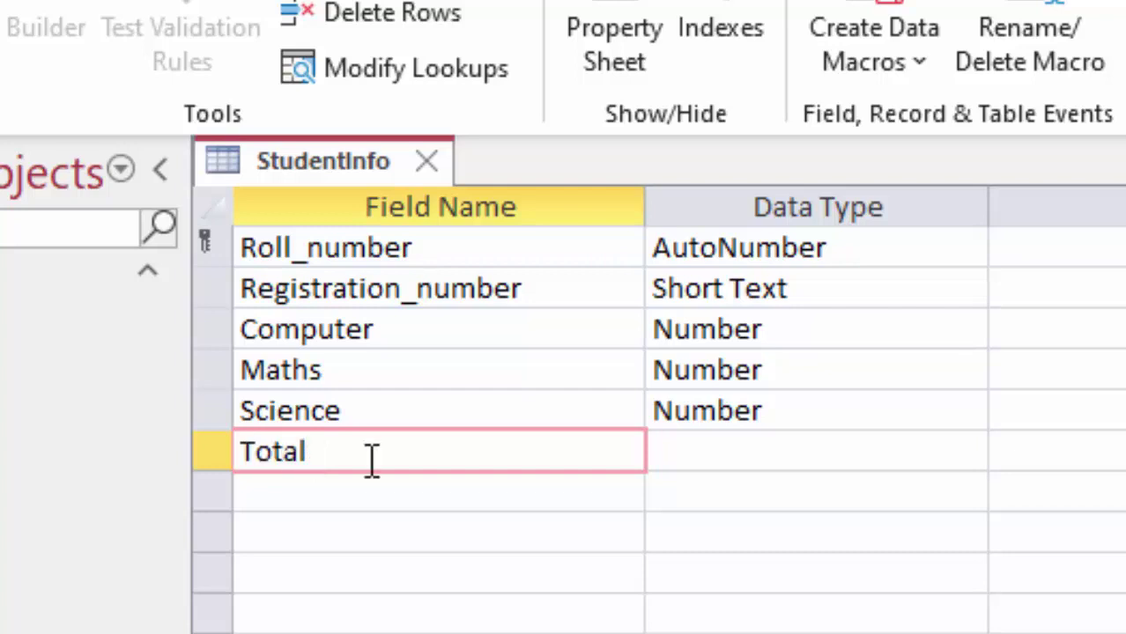
click(713, 455)
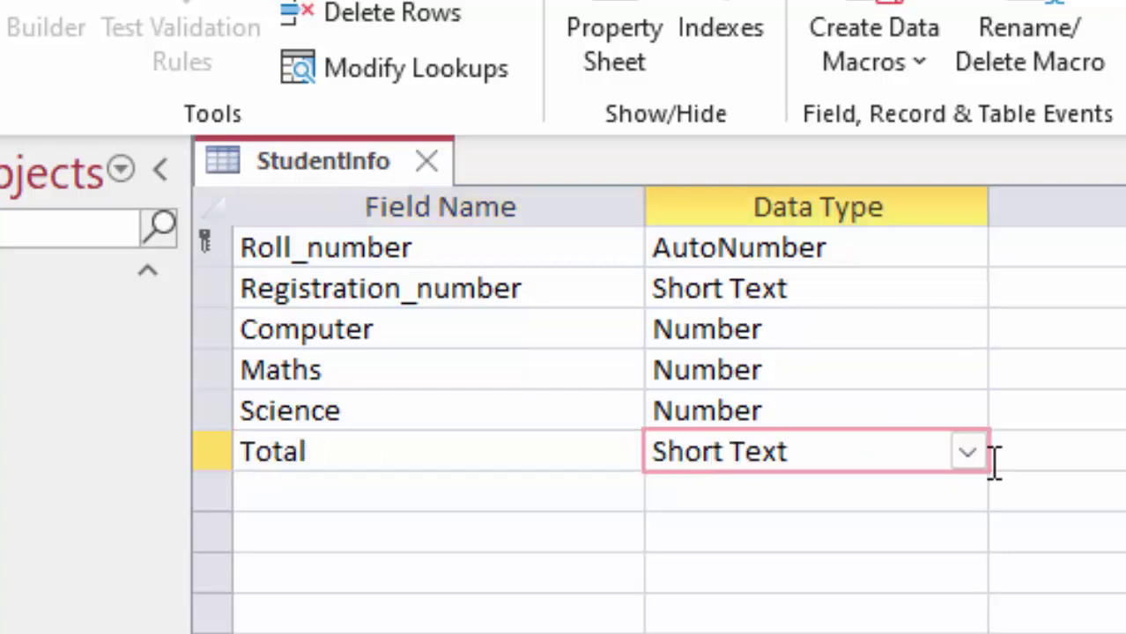
Make Total a Calculated field with expression [Computer]+[Maths]+[Science]
click(967, 454)
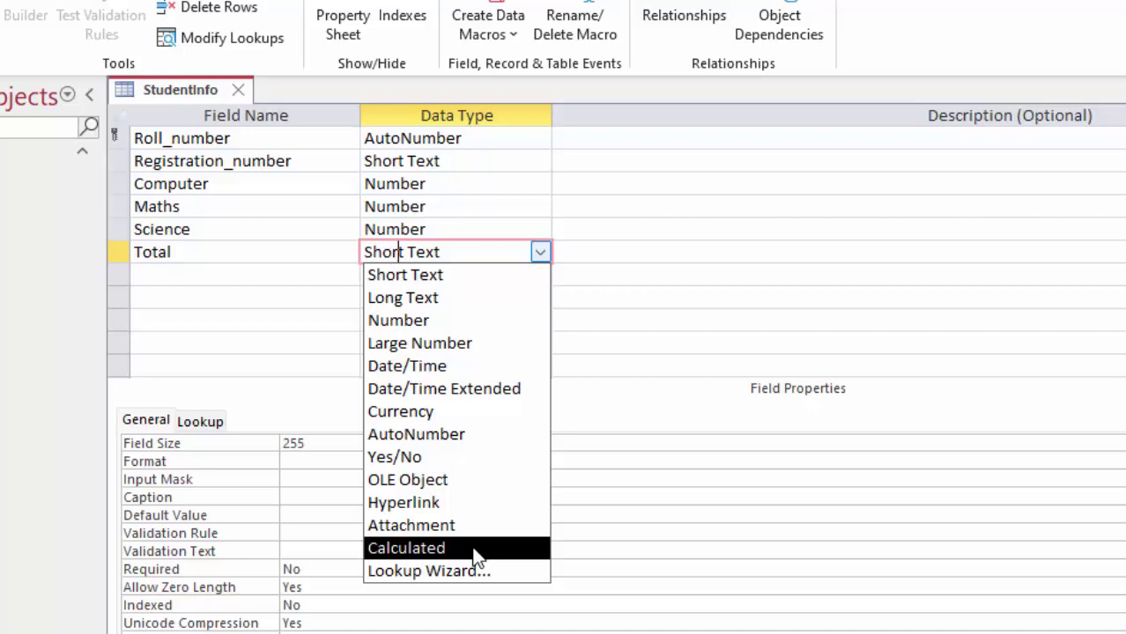
click(477, 557)
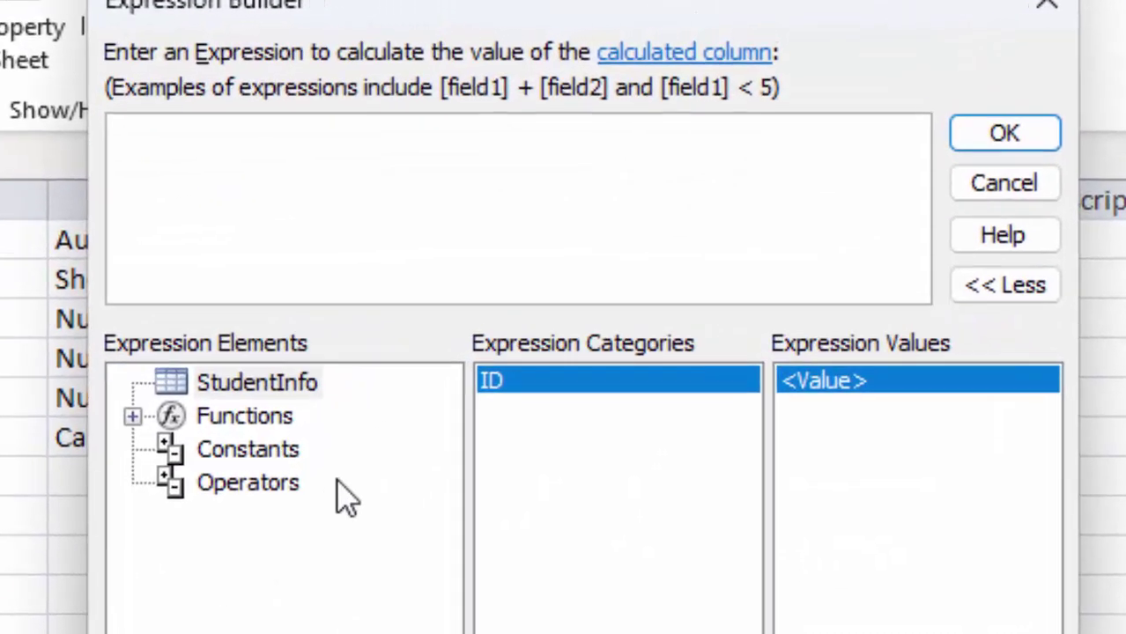
drag(371, 2, 626, 66)
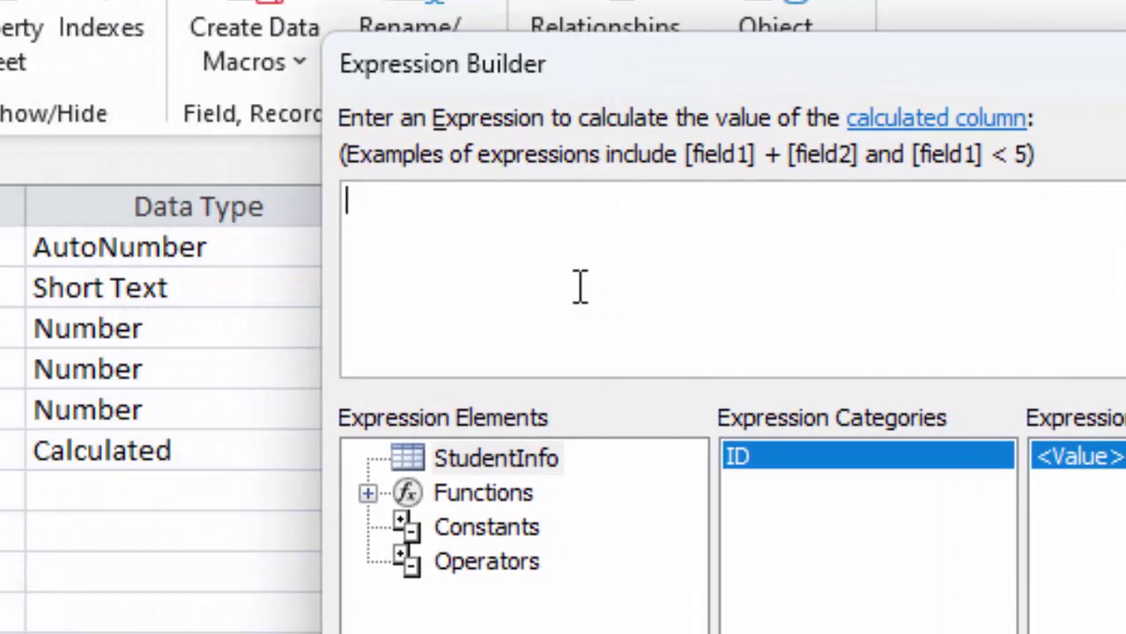
text([Com)
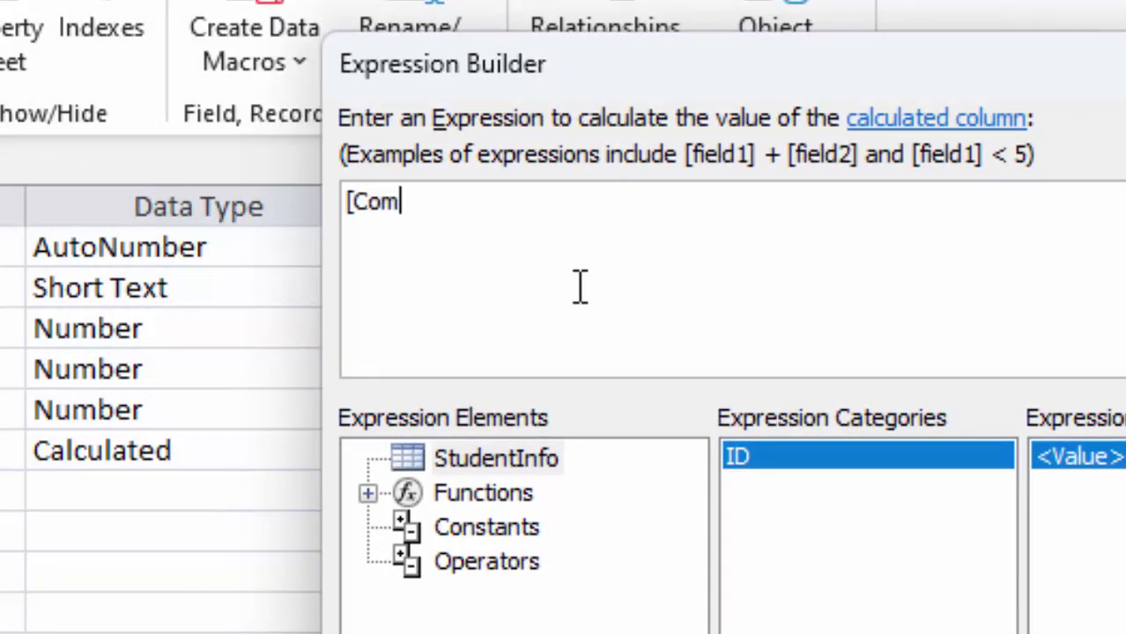
text(puter)
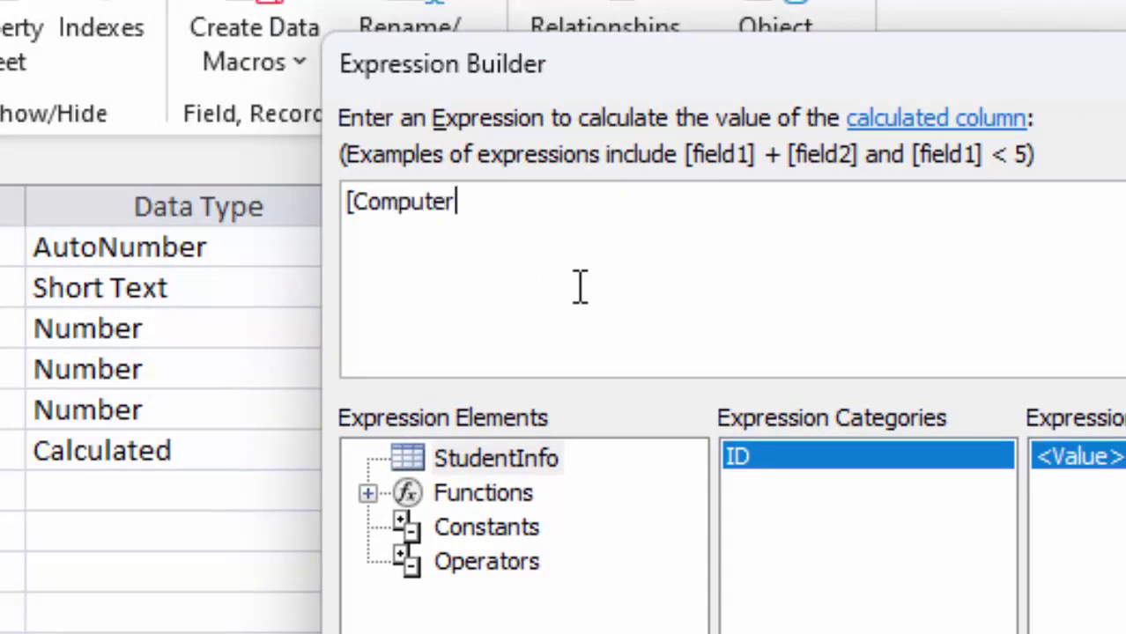
text(] +[)
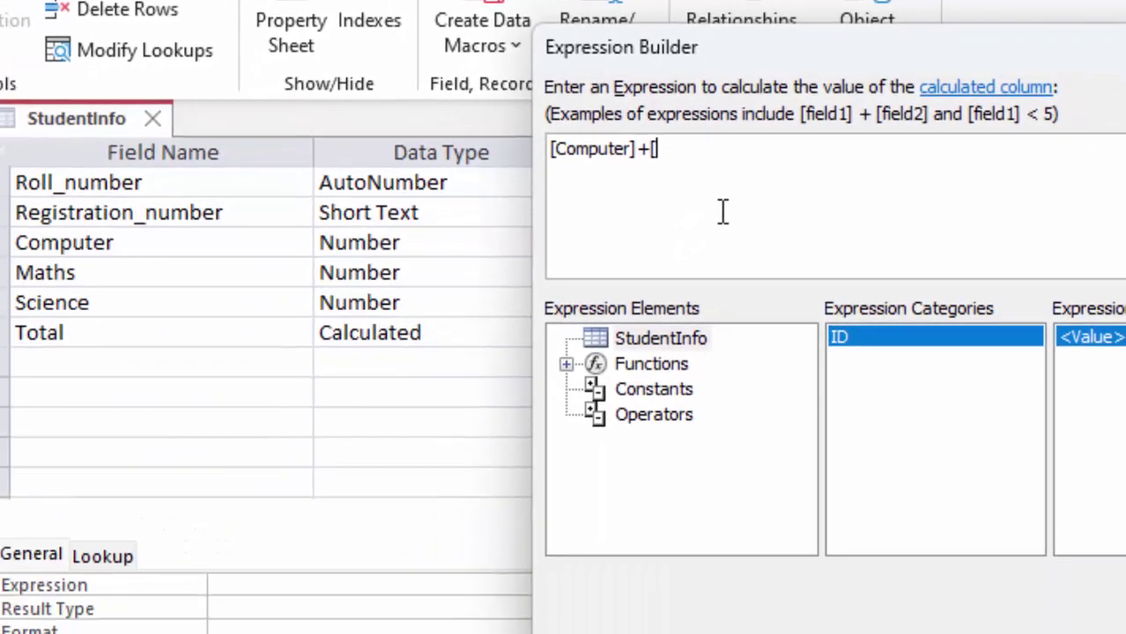
text(Maths])
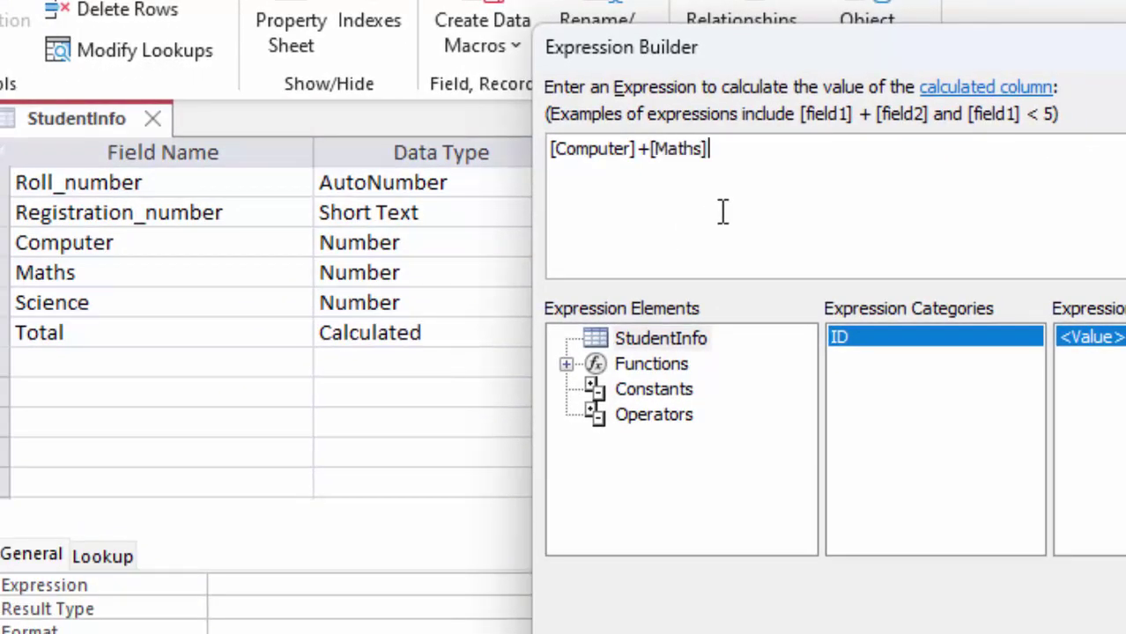
text( +)
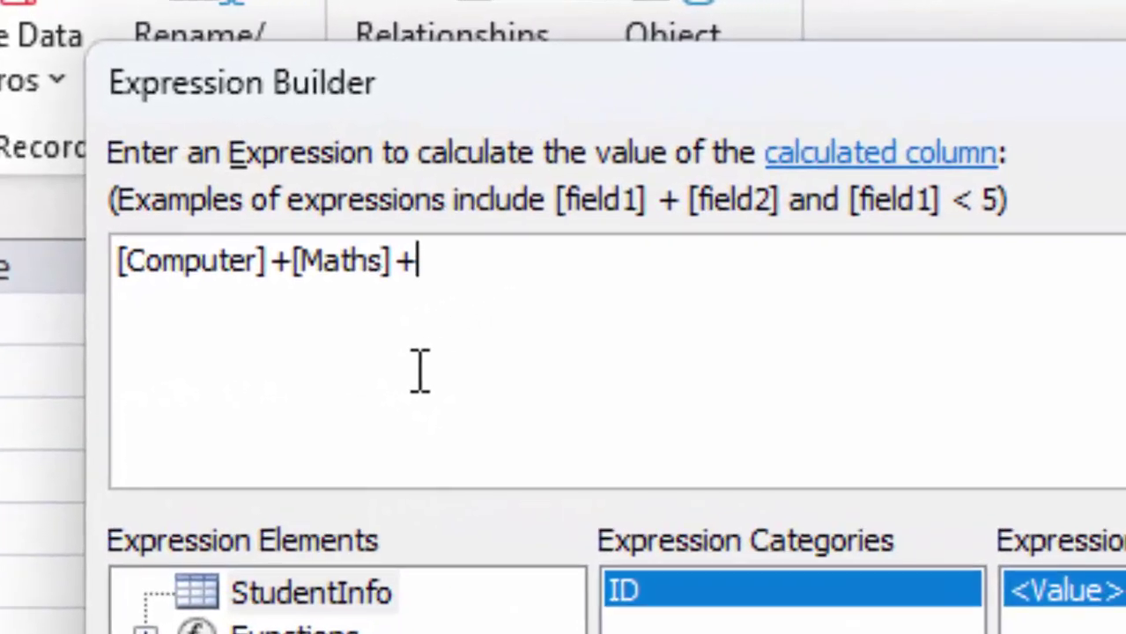
text([Sc)
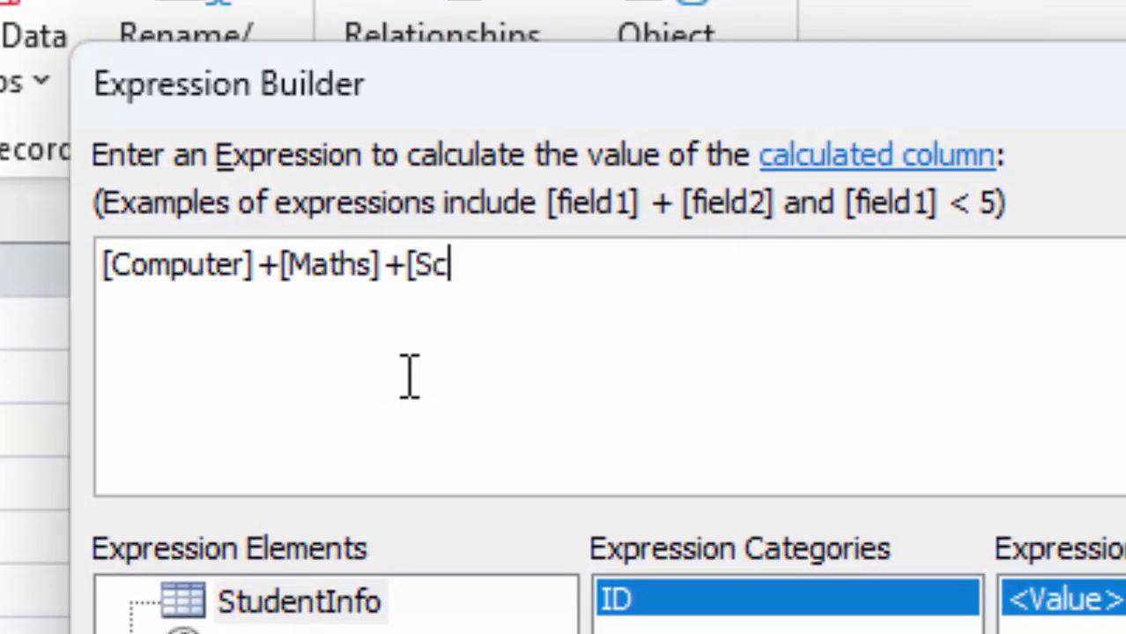
text(ience])
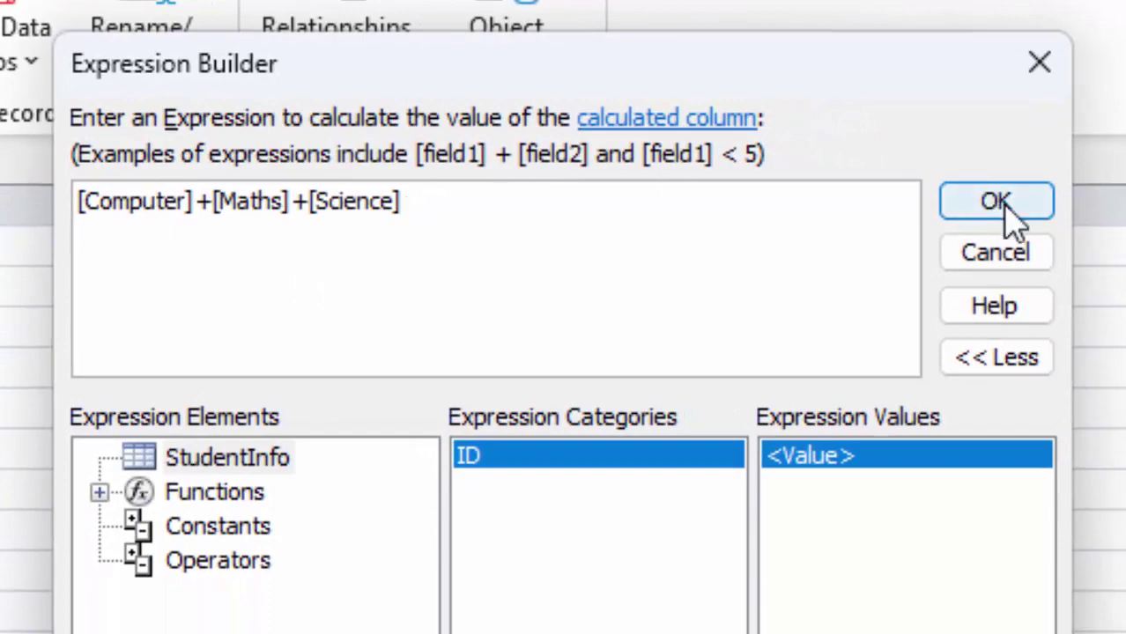
Confirm the Total expression and save StudentInfo, opening it in Datasheet View
click(1008, 212)
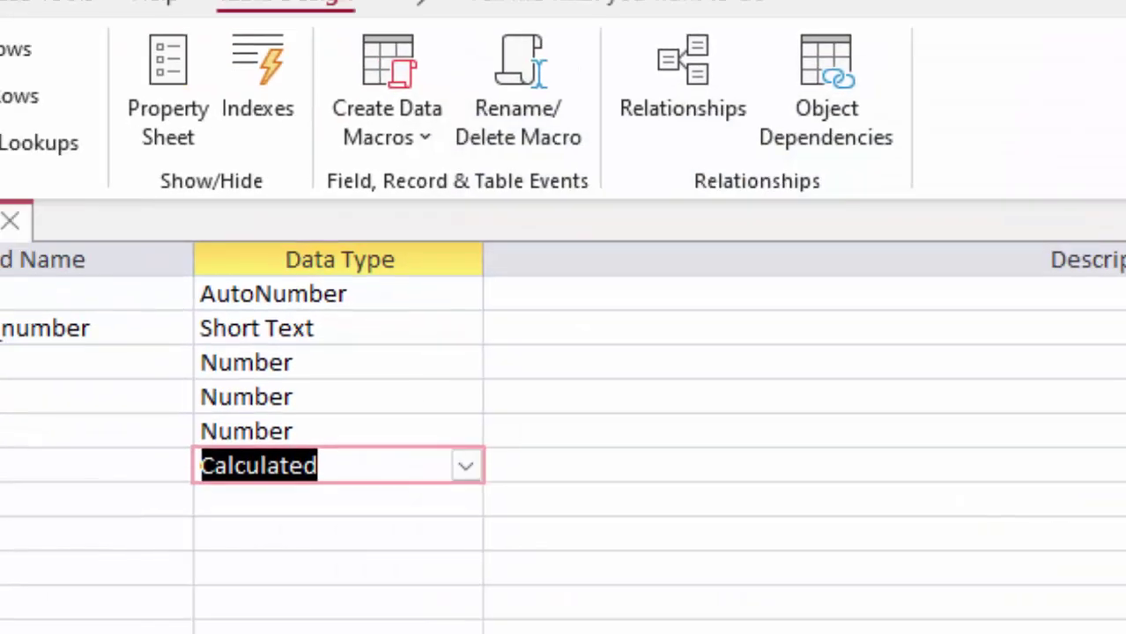
click(59, 158)
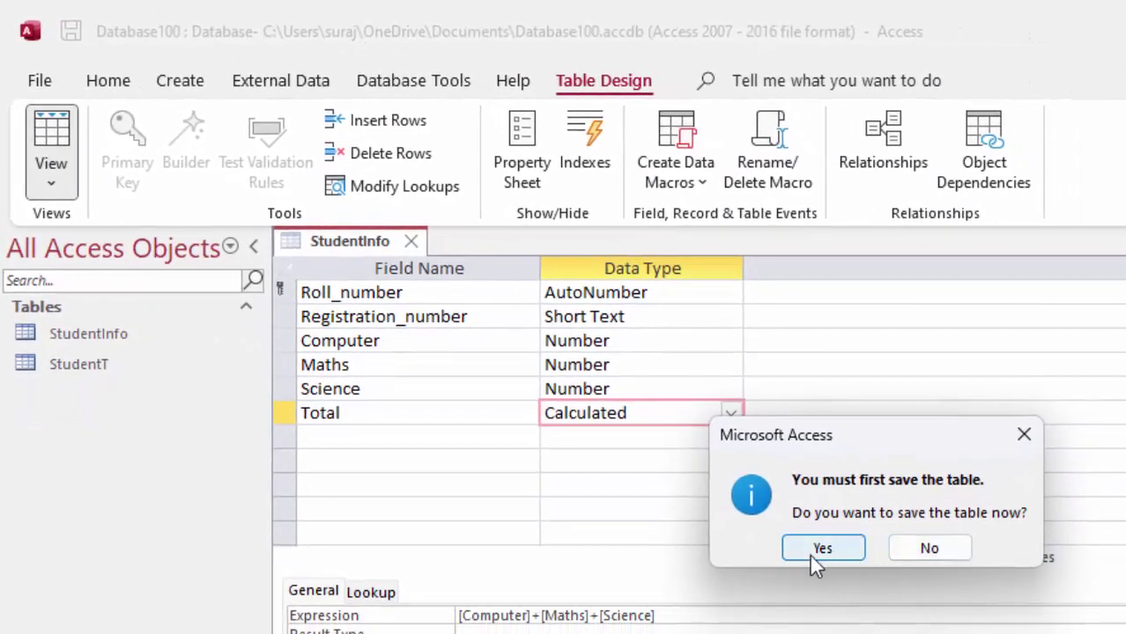
click(818, 548)
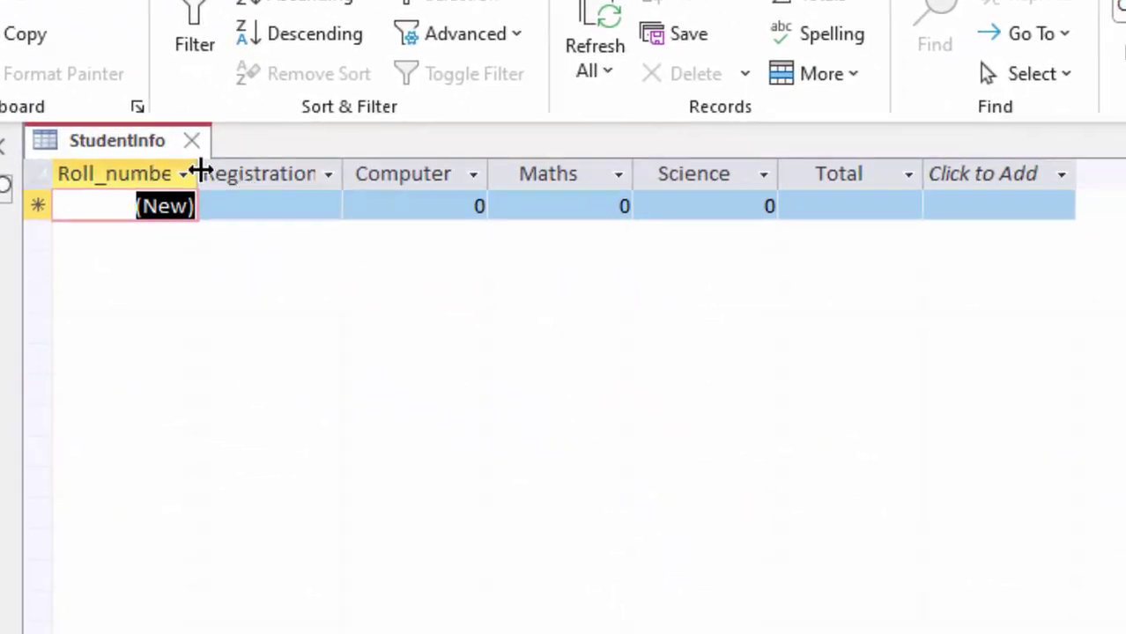
Widen the Roll_number and Registration_number columns, then return to Design View
drag(200, 171, 284, 234)
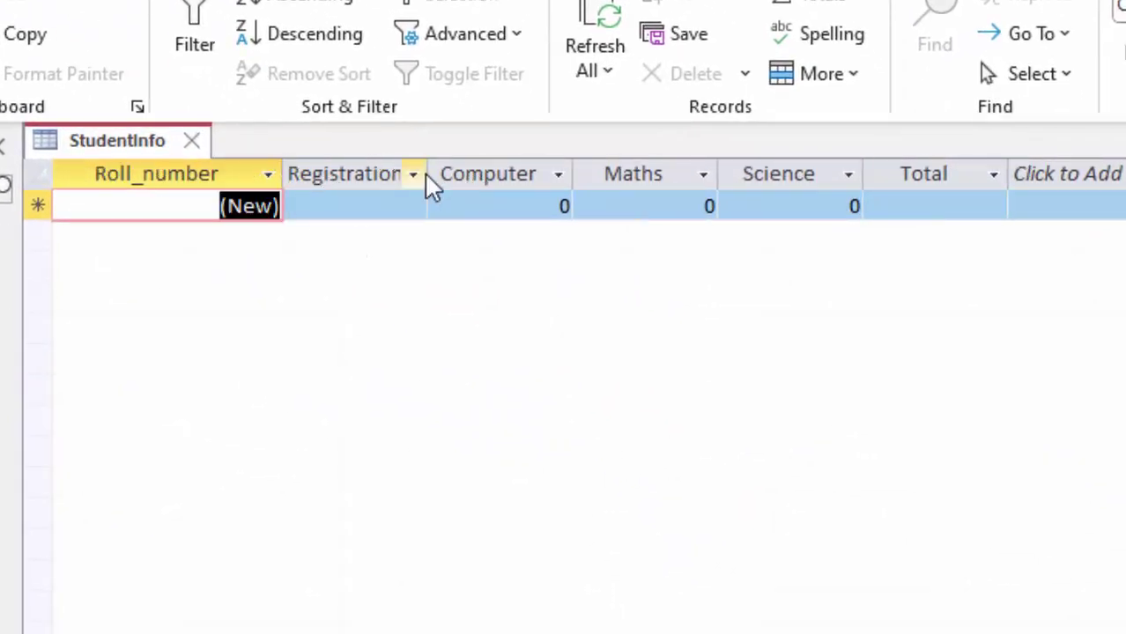
drag(428, 172, 526, 261)
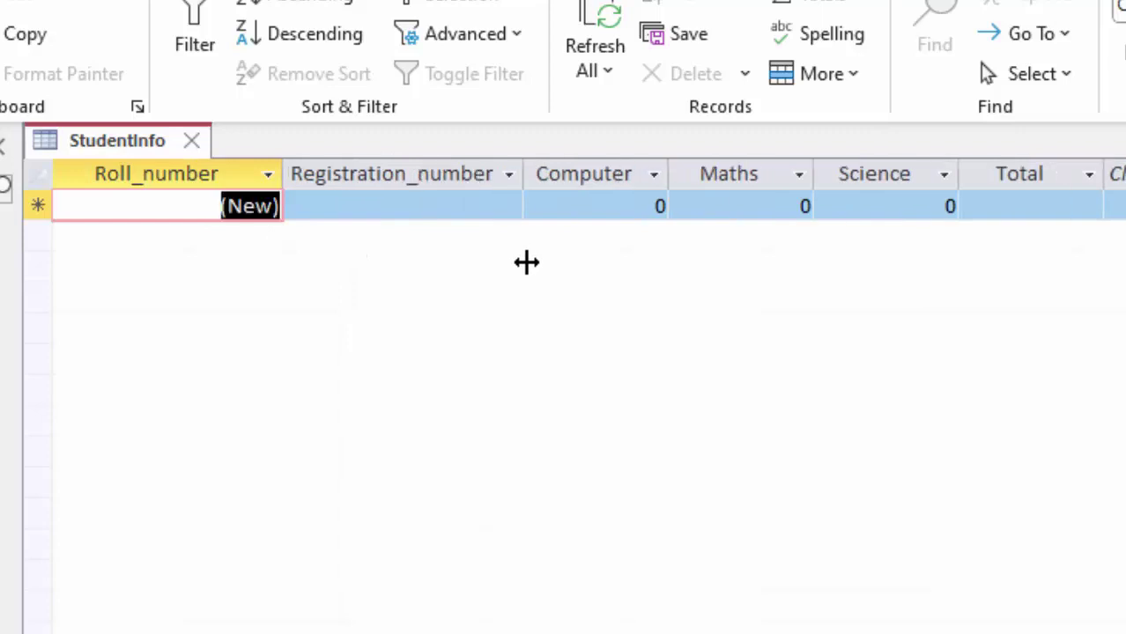
click(419, 199)
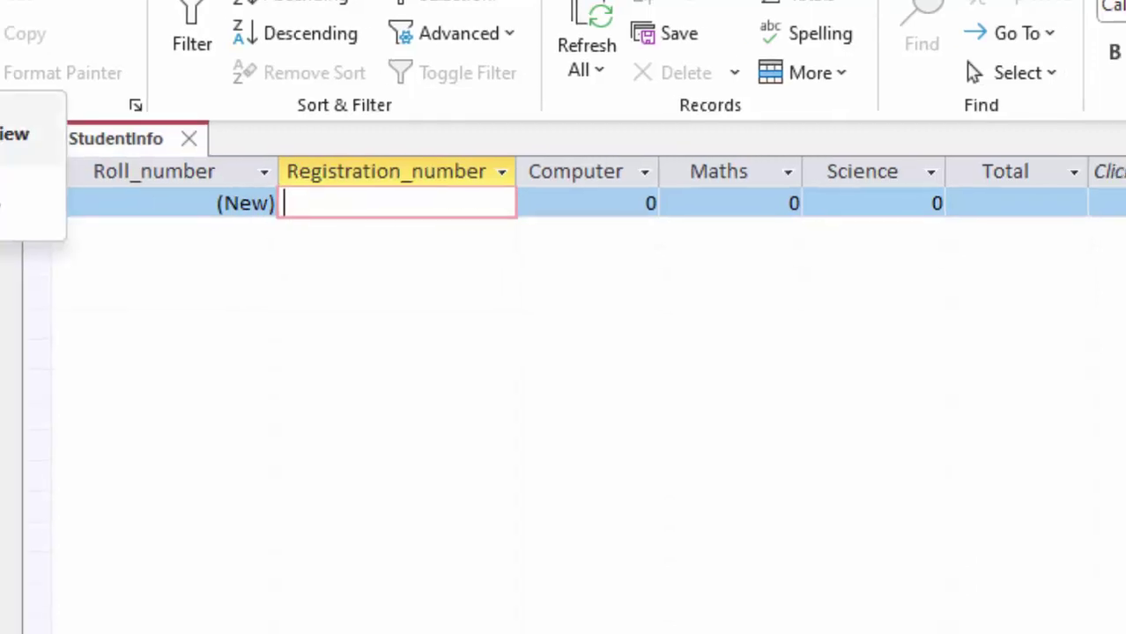
click(17, 132)
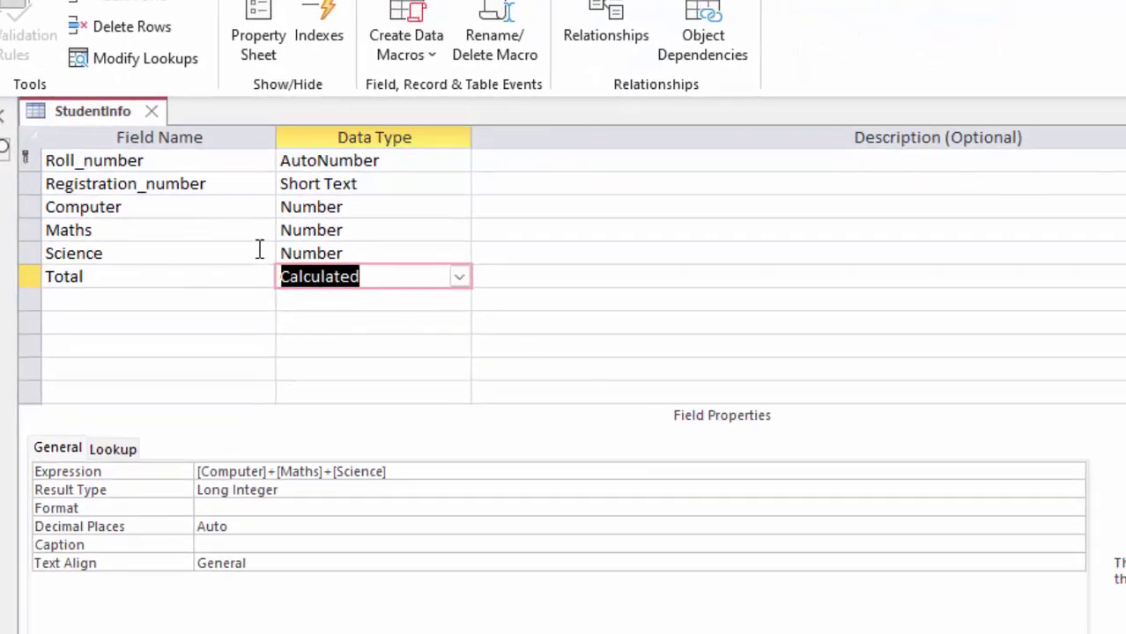
Run the Lookup Wizard so Registration_number draws values from StudentT's Registration_number, then save the table
click(376, 183)
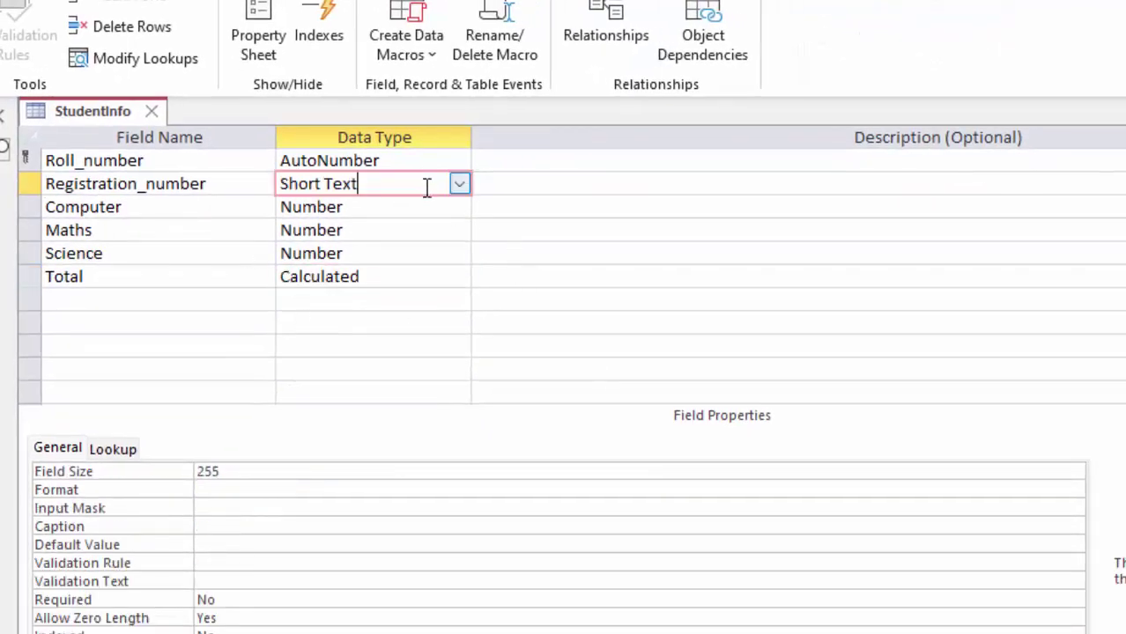
click(462, 185)
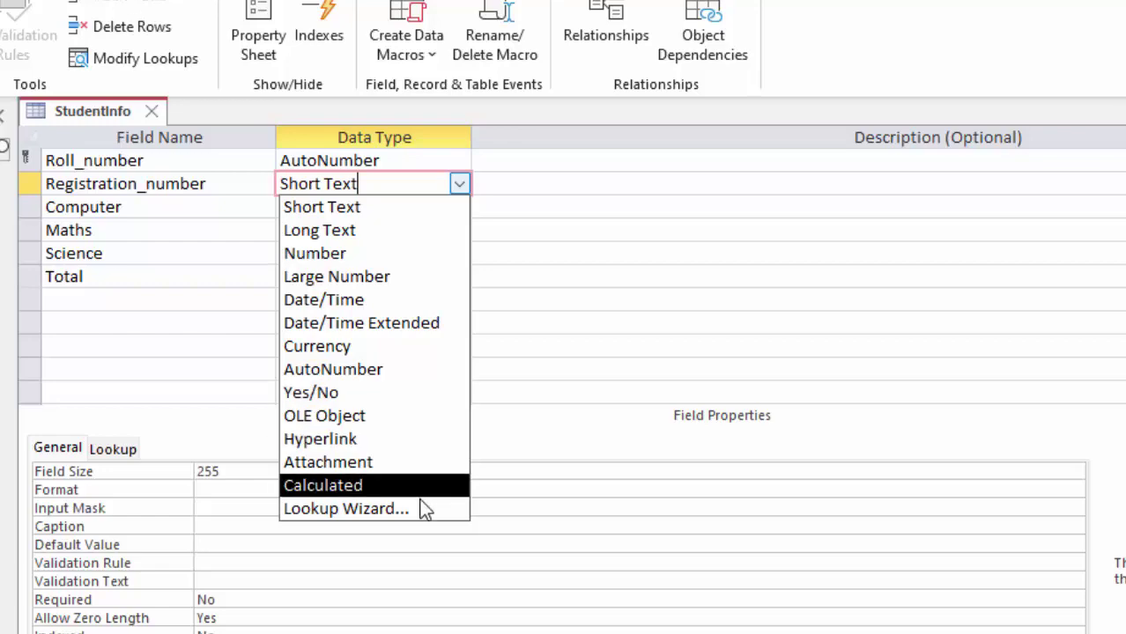
click(422, 508)
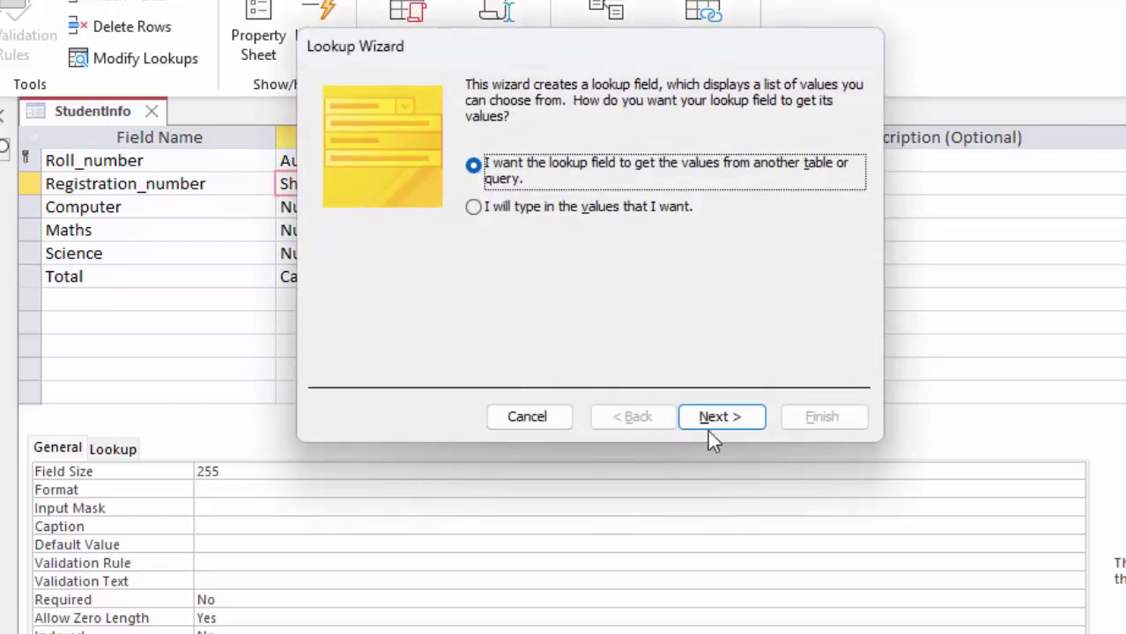
click(709, 423)
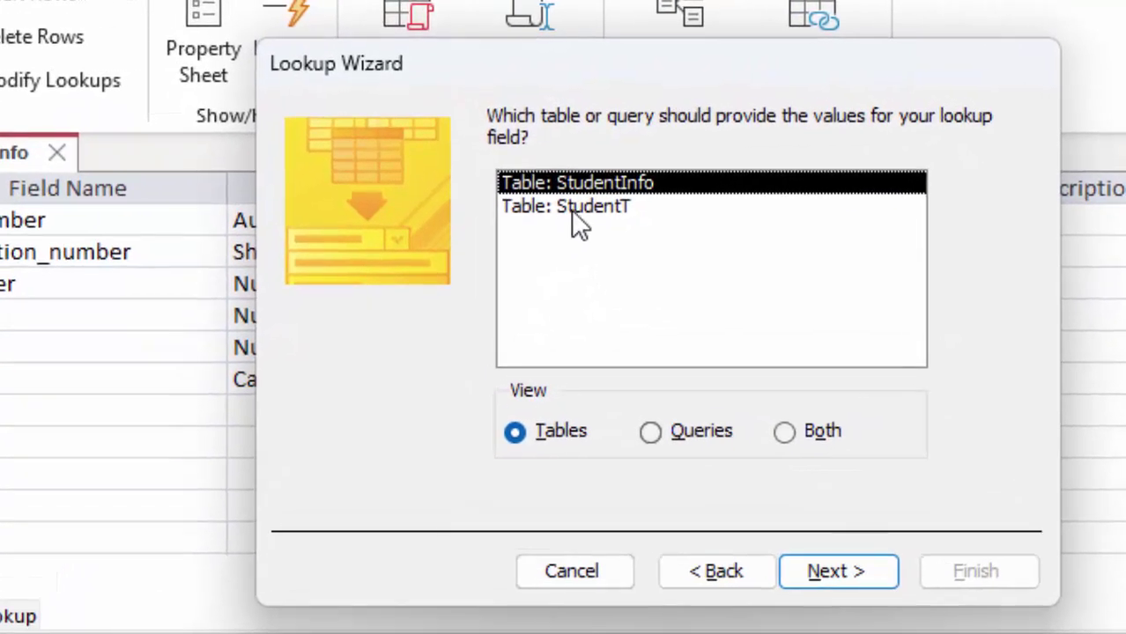
click(575, 211)
click(837, 571)
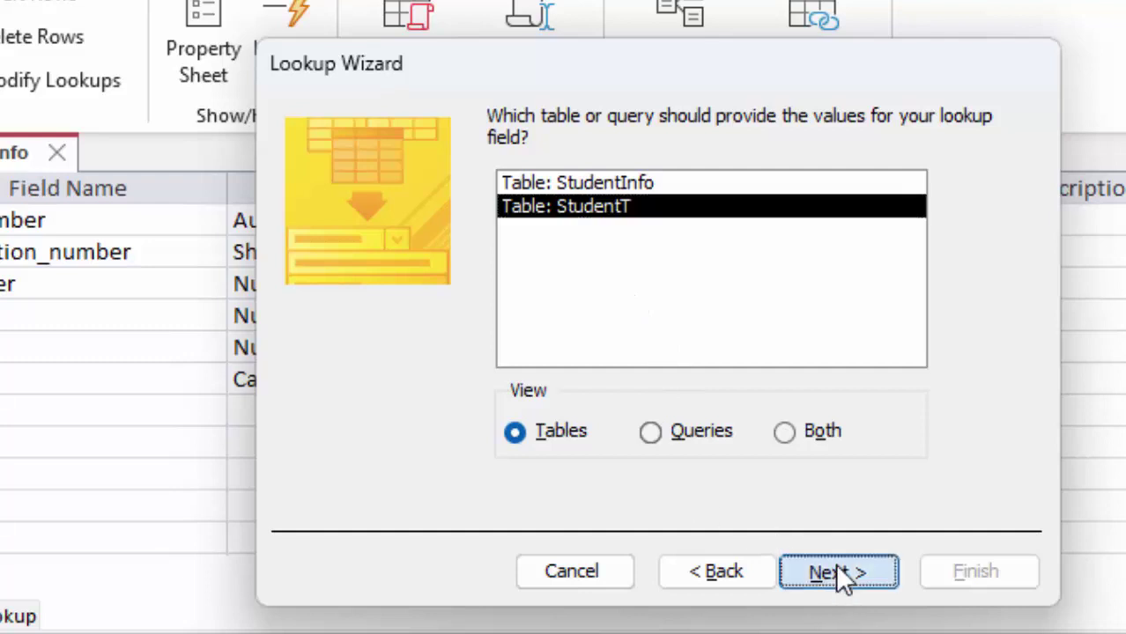
click(600, 355)
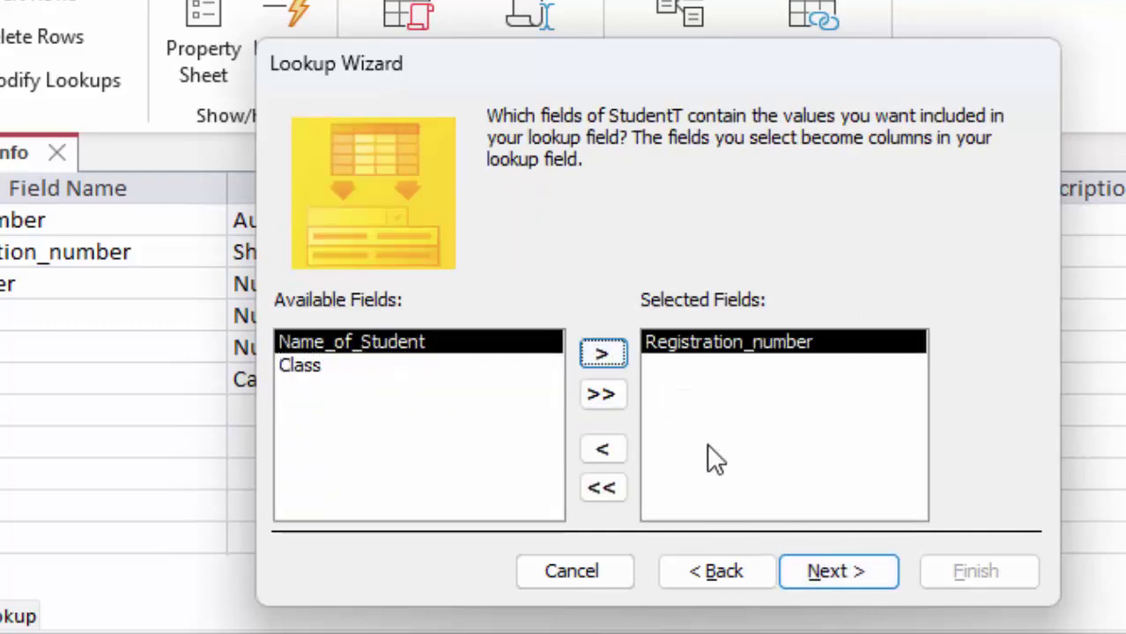
click(862, 571)
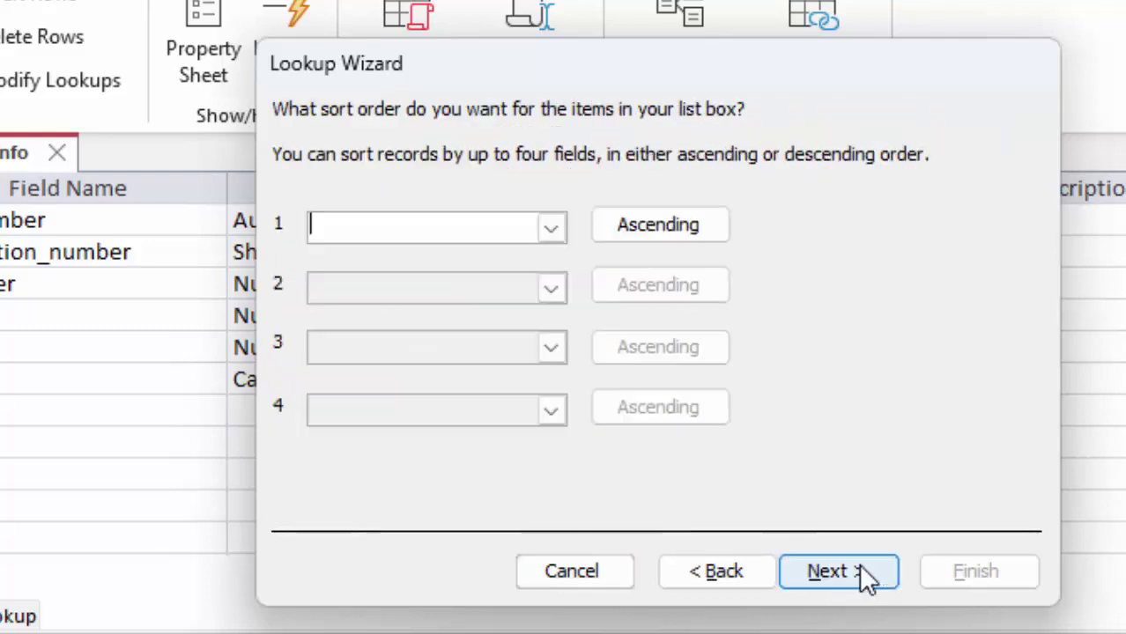
click(850, 568)
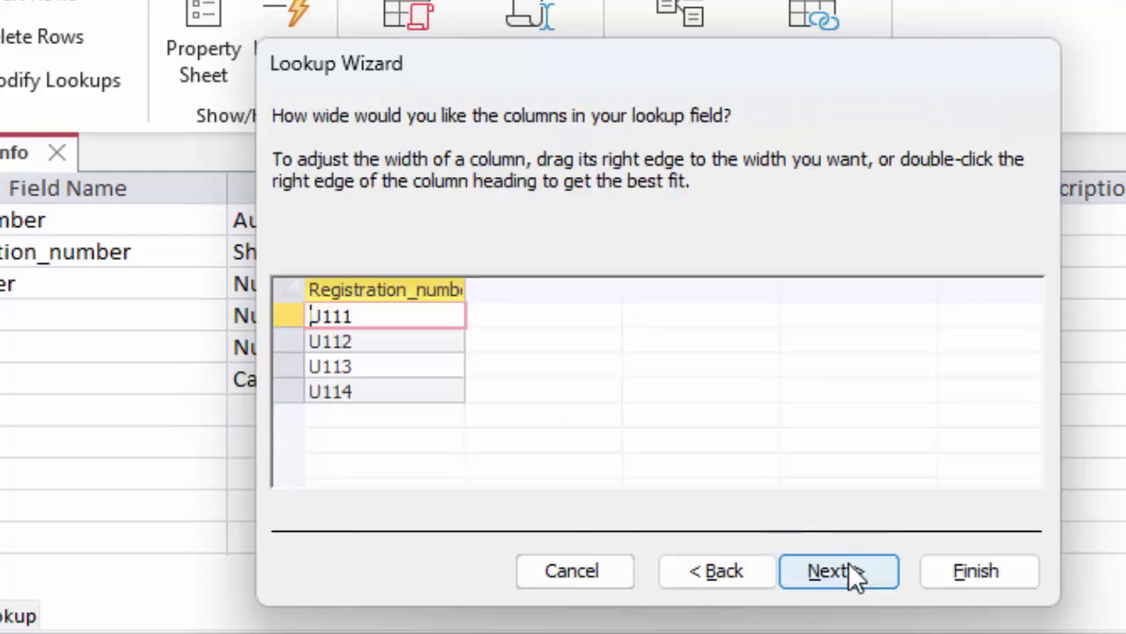
click(859, 568)
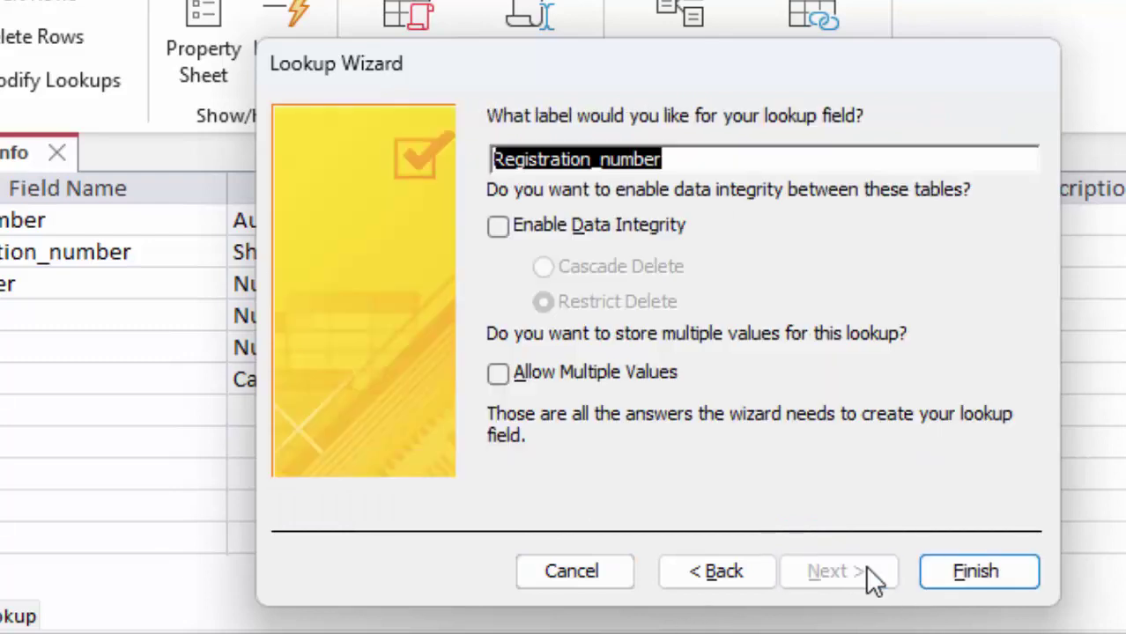
click(980, 571)
click(589, 540)
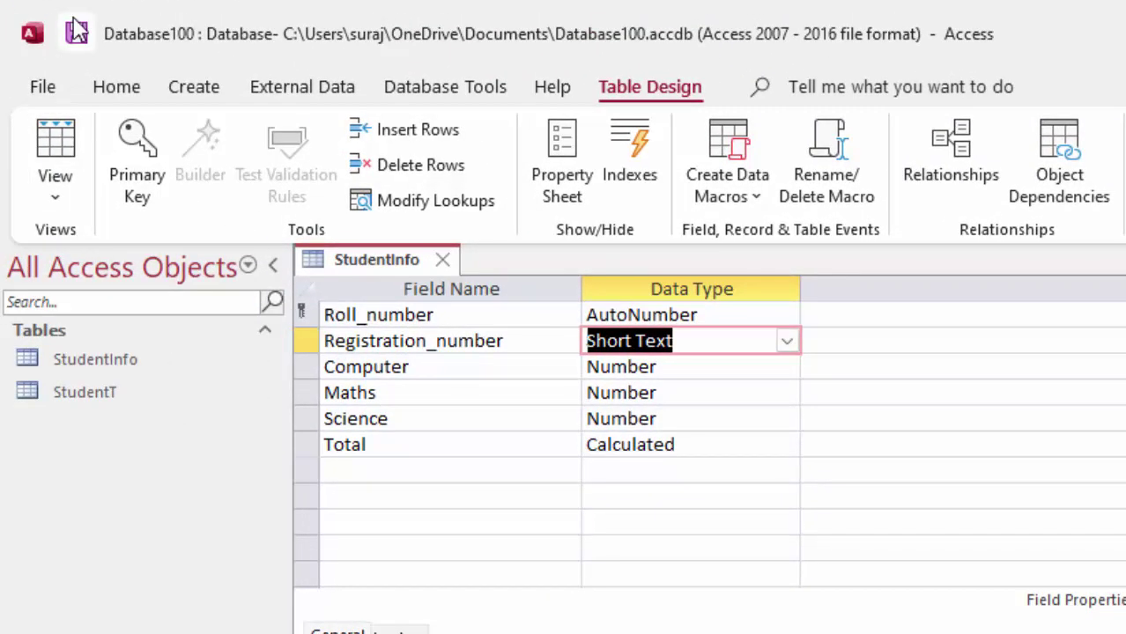
Open the Relationships diagram and delete the link between StudentT and StudentInfo
click(458, 86)
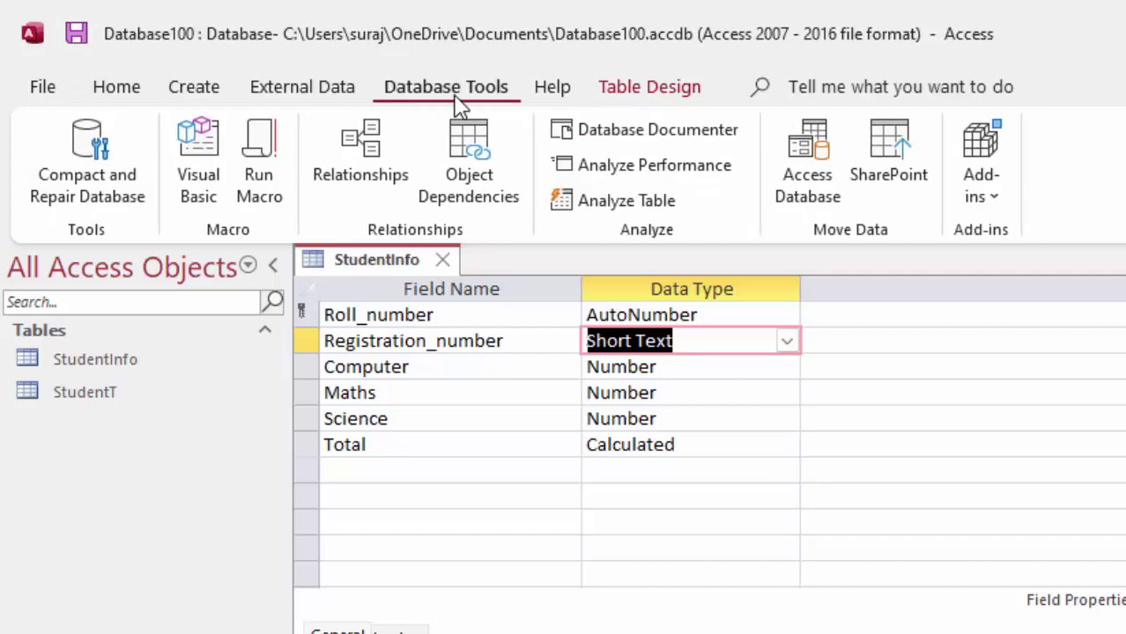
click(350, 145)
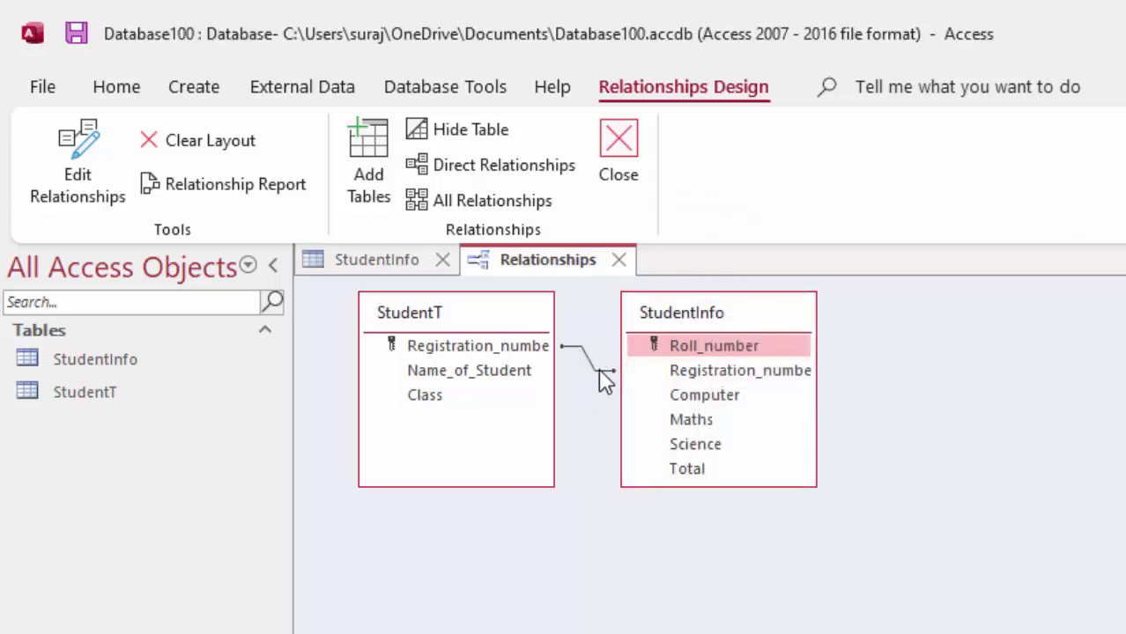
right_click(599, 370)
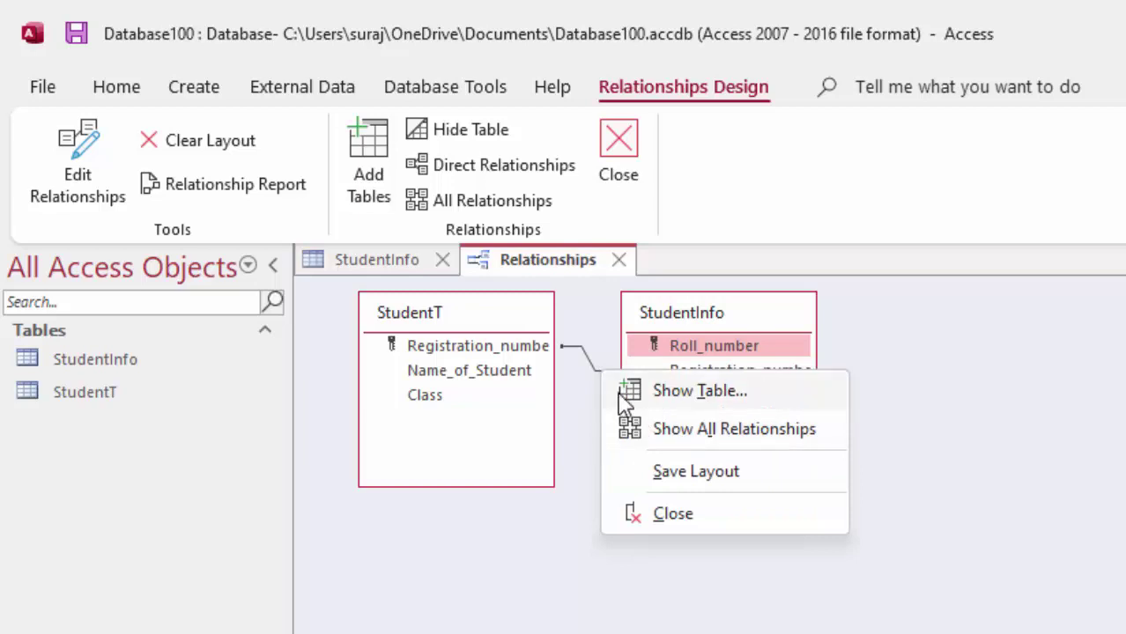
click(600, 380)
right_click(598, 382)
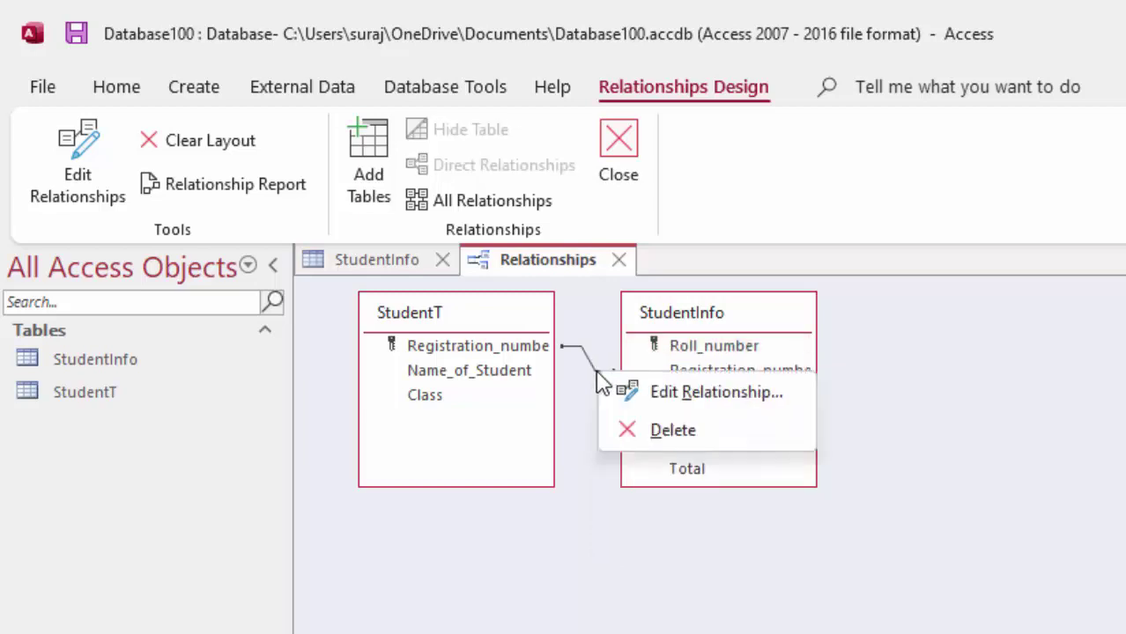
click(641, 443)
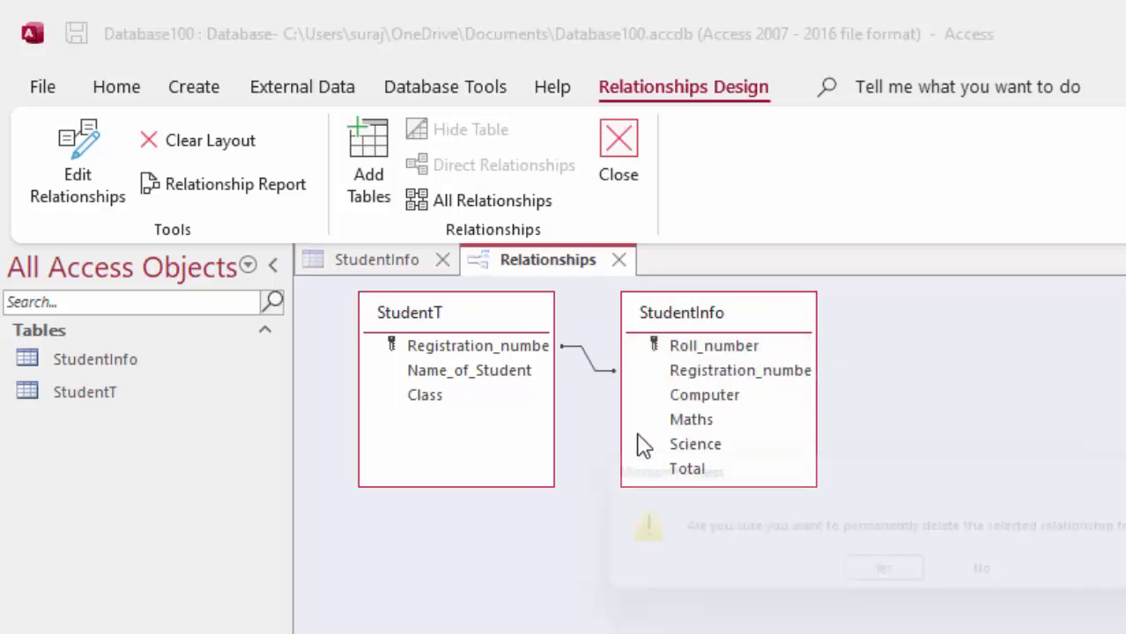
click(861, 574)
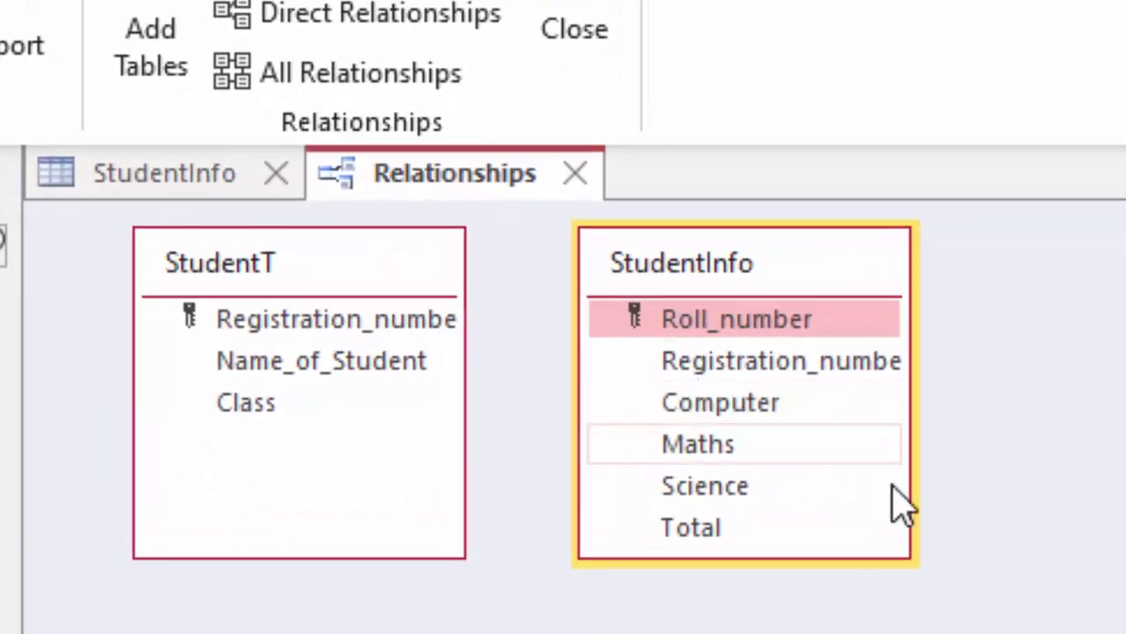
Try linking Registration_number with integrity and cascades, cancelling after table-lock errors
drag(907, 540, 976, 609)
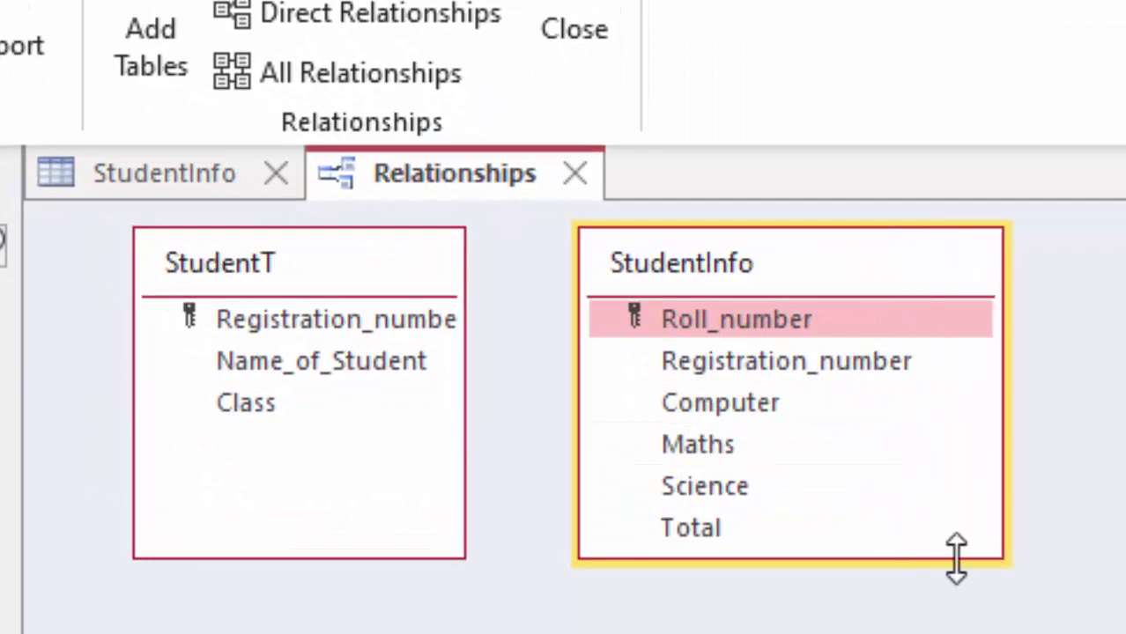
drag(955, 561, 940, 633)
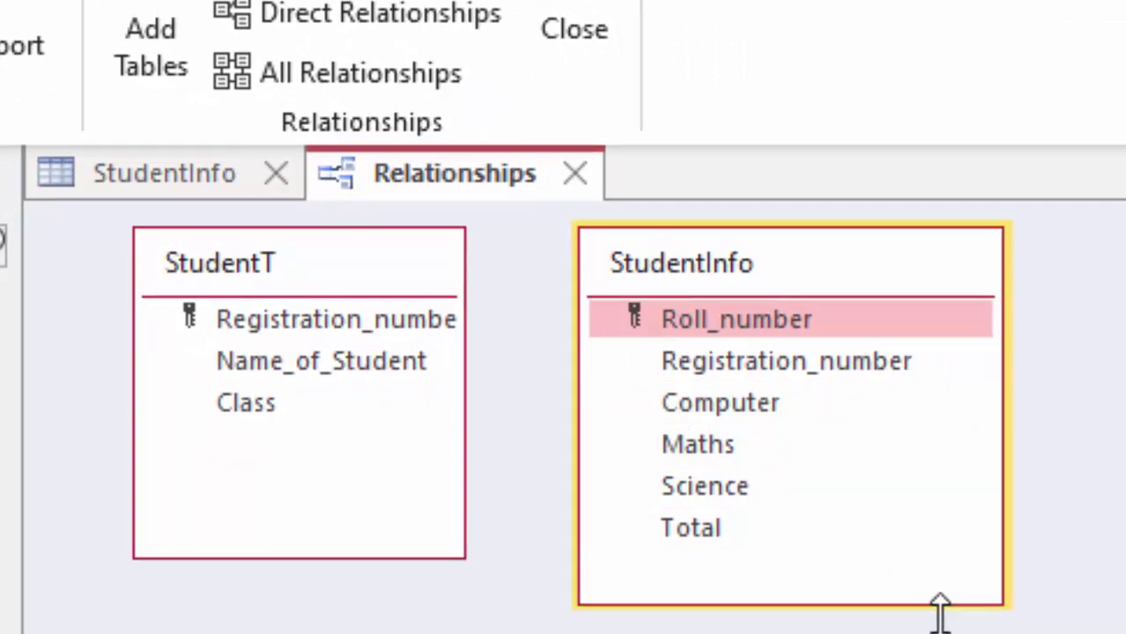
click(745, 372)
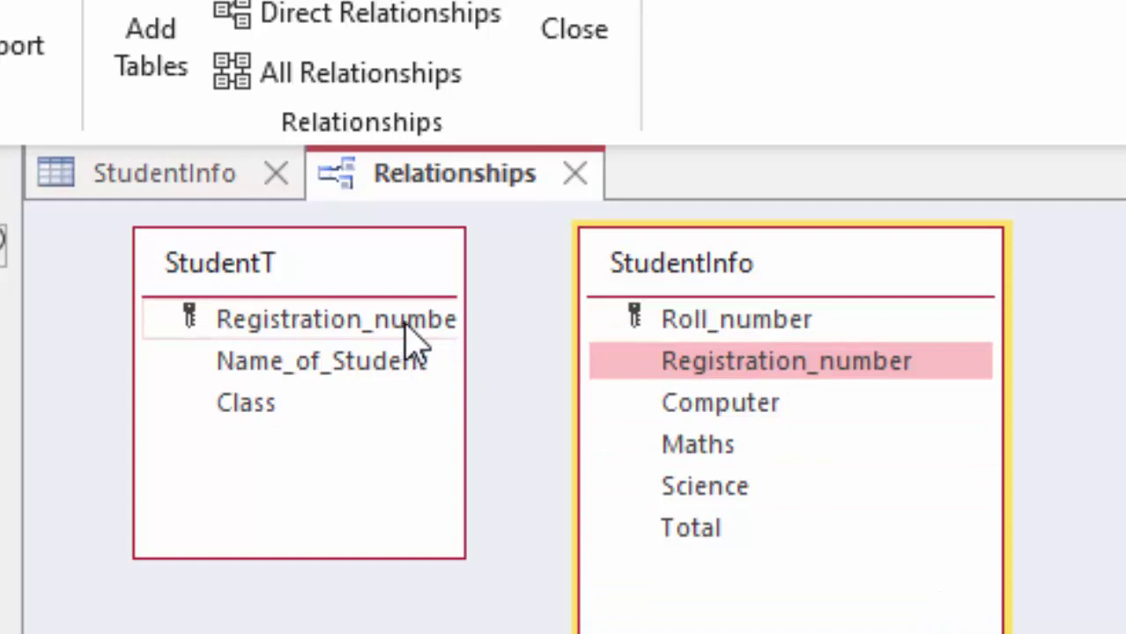
mouse_move(404, 328)
mouse_down()
mouse_move(534, 320)
mouse_move(699, 382)
mouse_move(710, 372)
mouse_up()
click(629, 294)
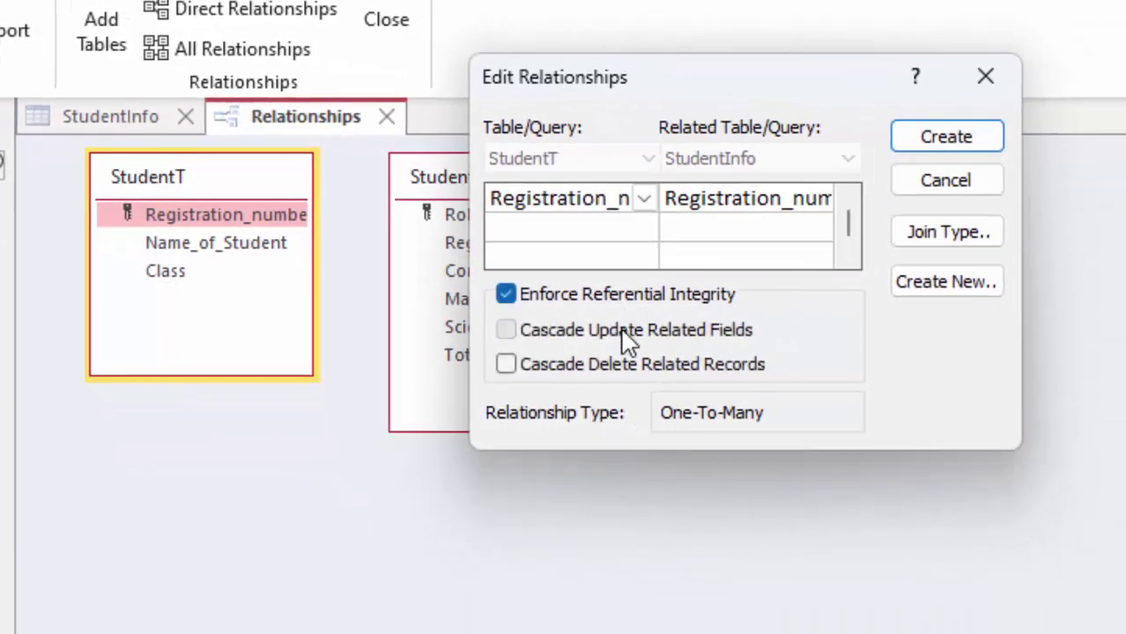
click(628, 335)
click(629, 364)
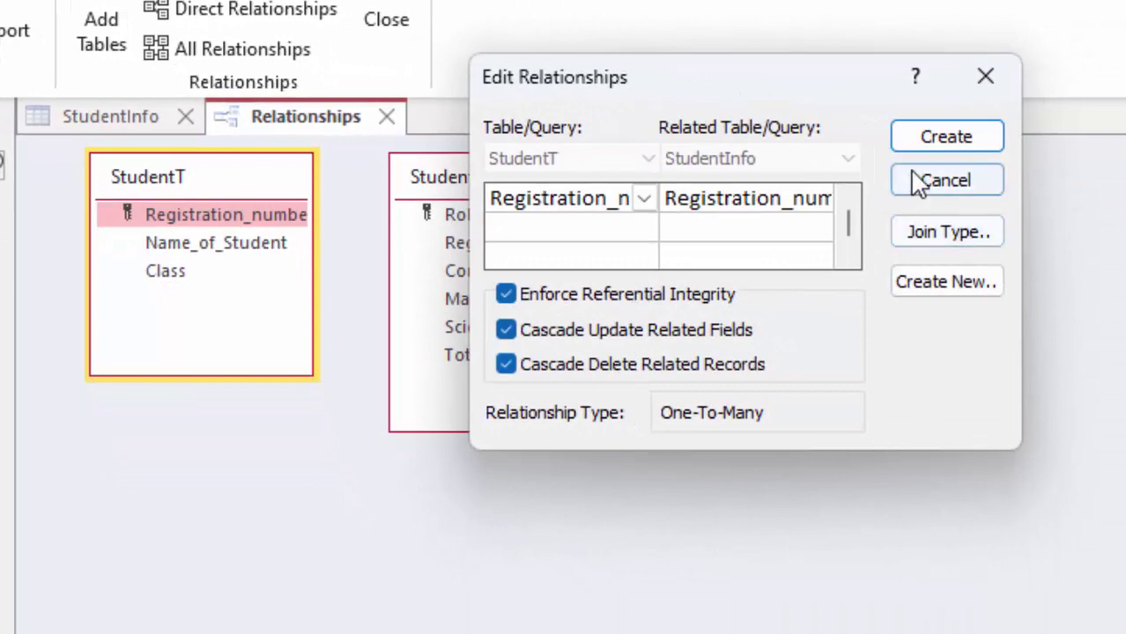
click(923, 143)
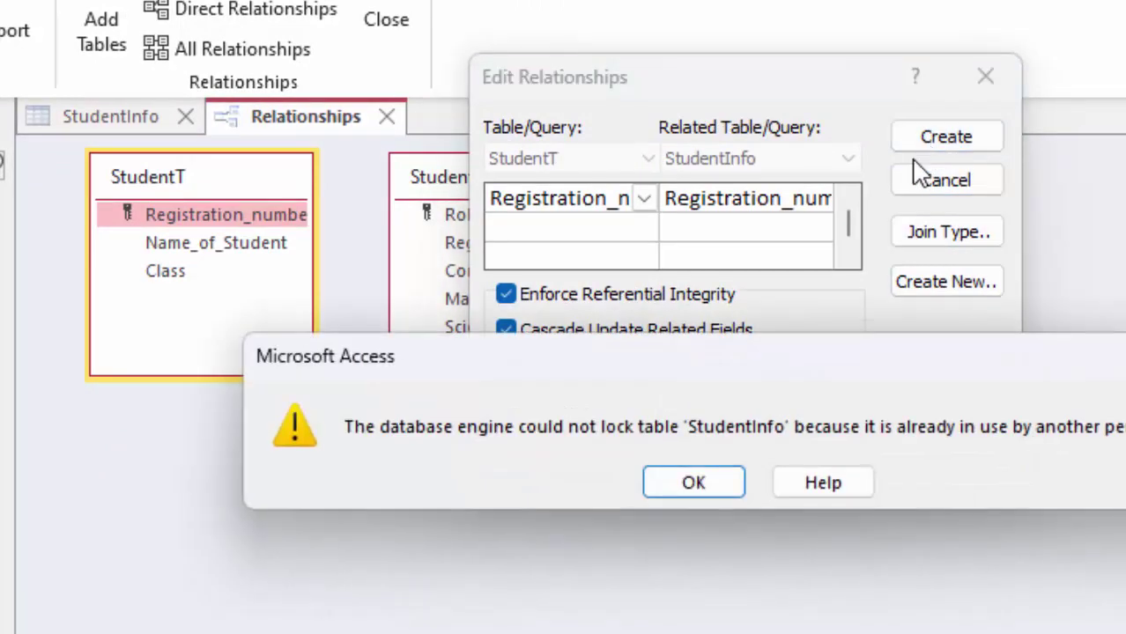
click(715, 486)
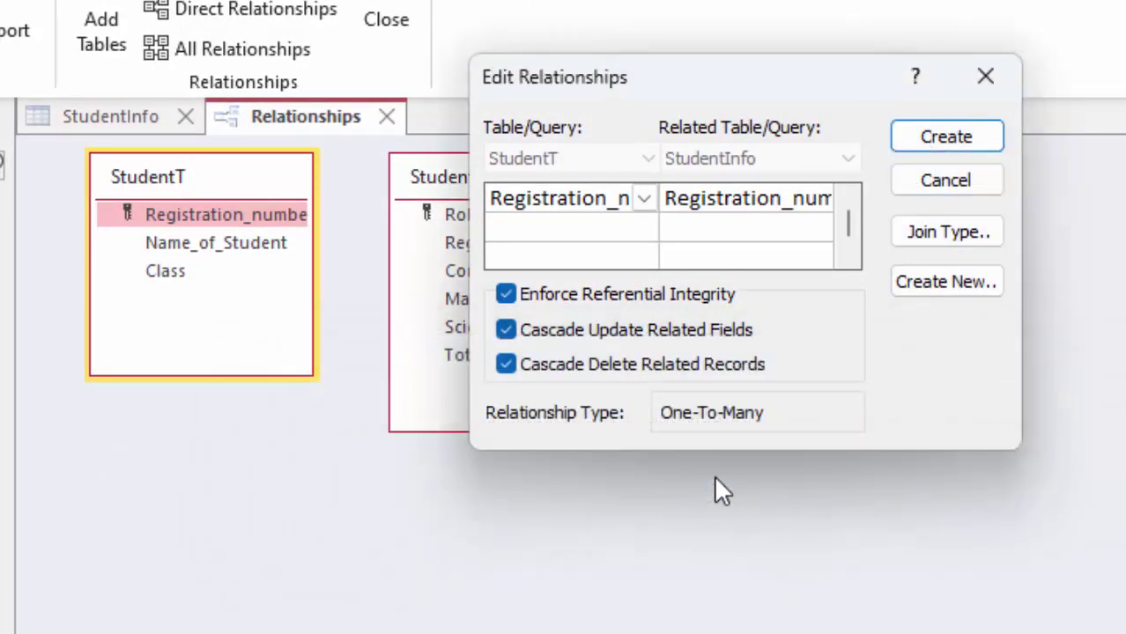
click(929, 156)
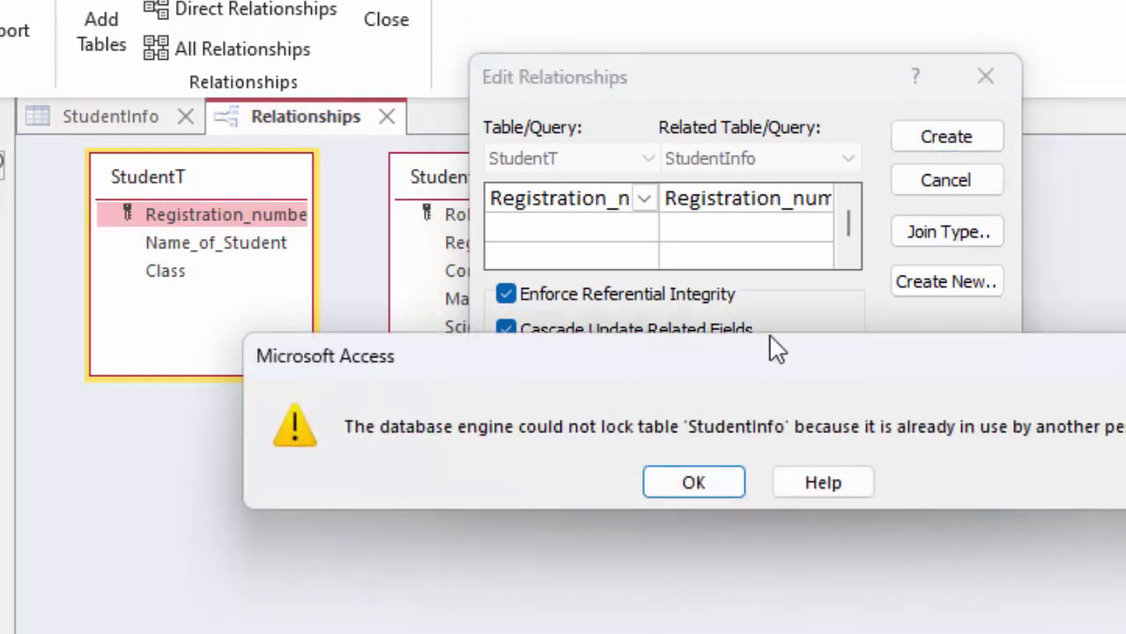
click(699, 483)
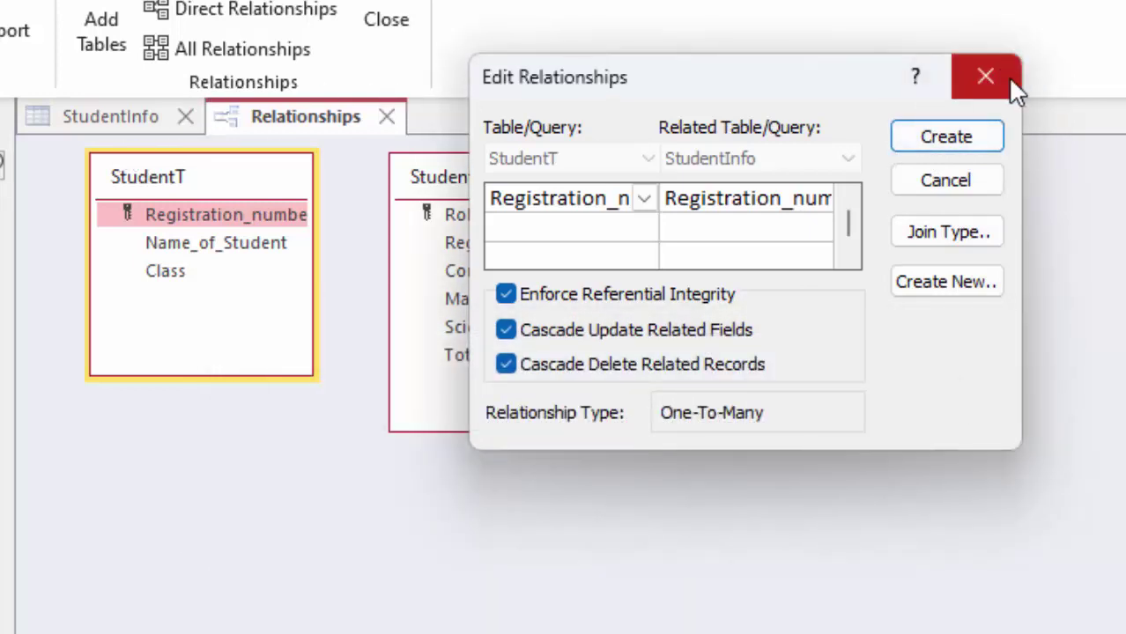
click(1004, 77)
Close StudentInfo's design and create the one-to-many Registration_number link with integrity and cascading updates and deletes
click(190, 118)
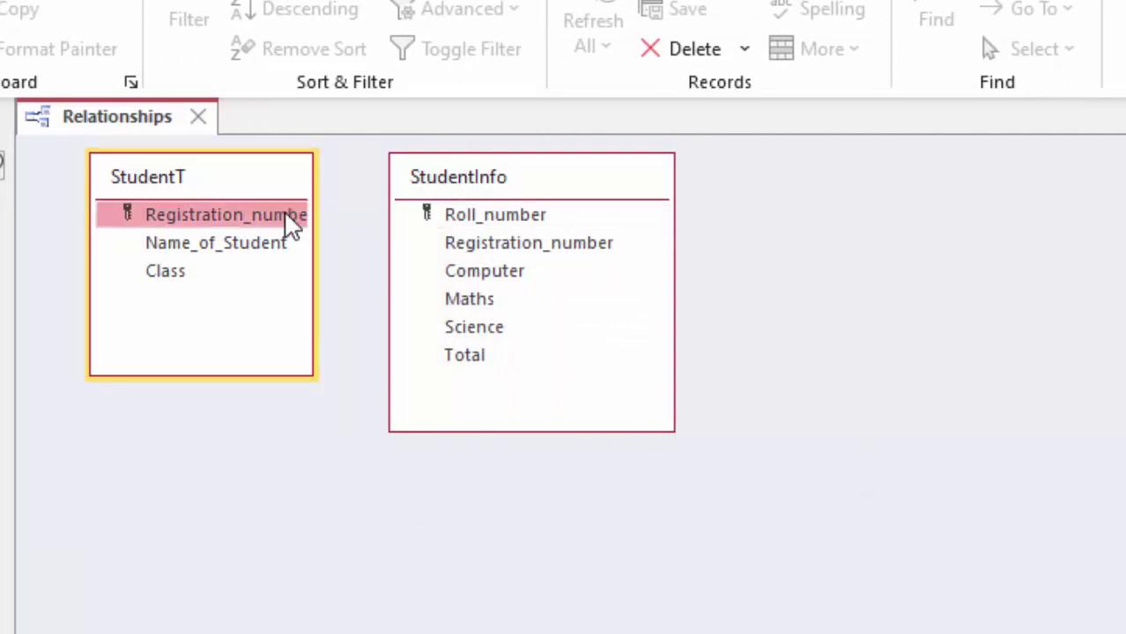
mouse_move(291, 219)
mouse_down()
mouse_move(414, 220)
mouse_move(460, 249)
mouse_up()
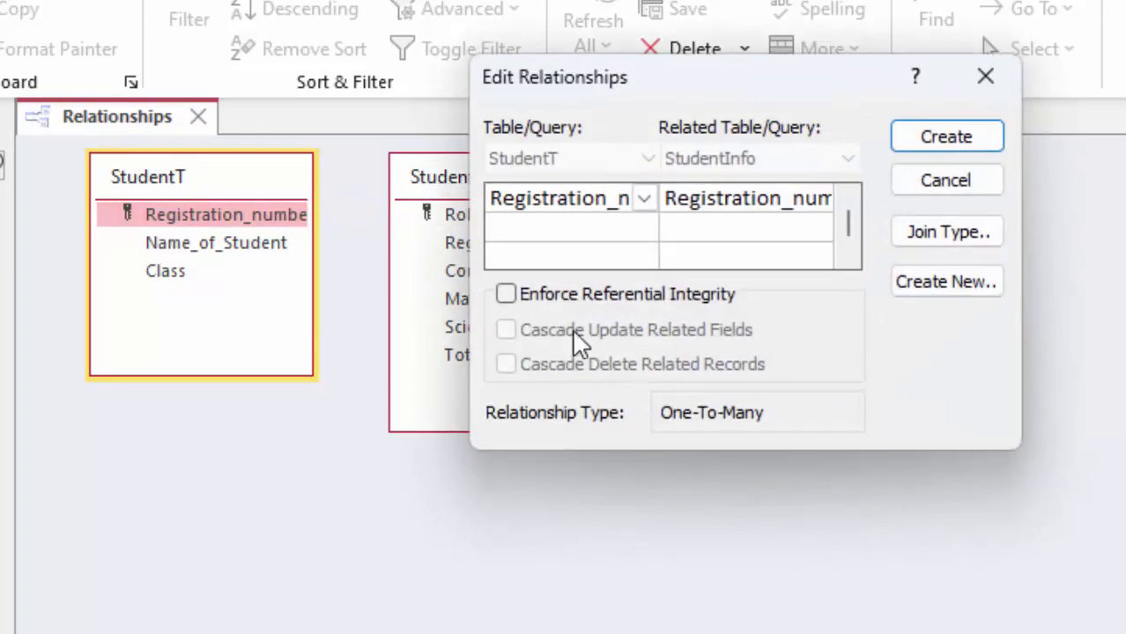
click(568, 300)
click(572, 330)
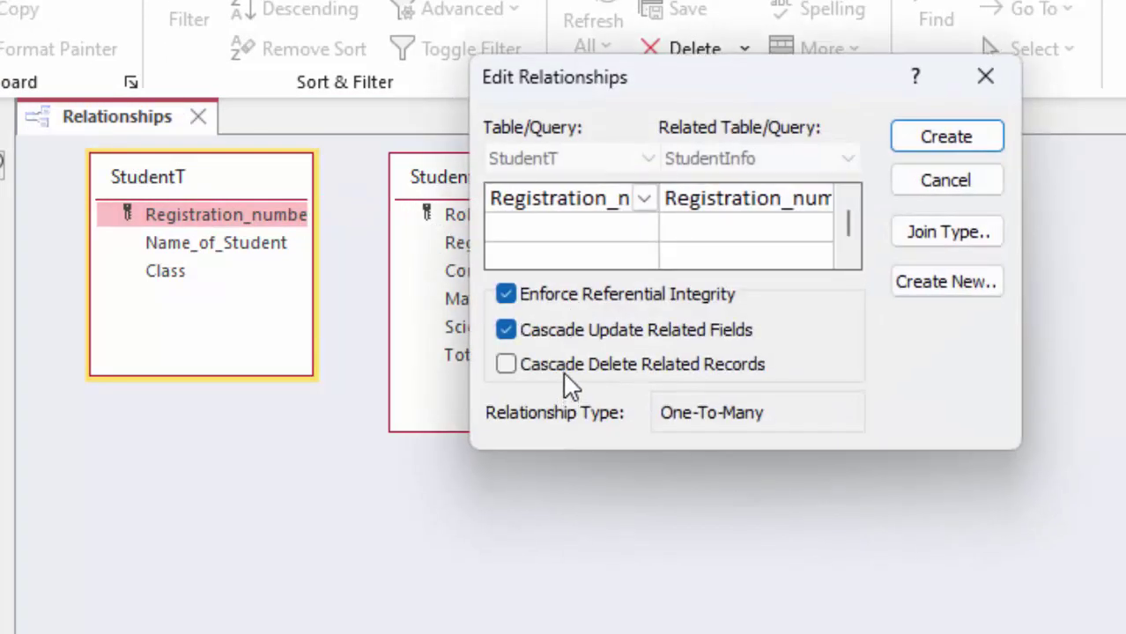
click(571, 370)
click(960, 138)
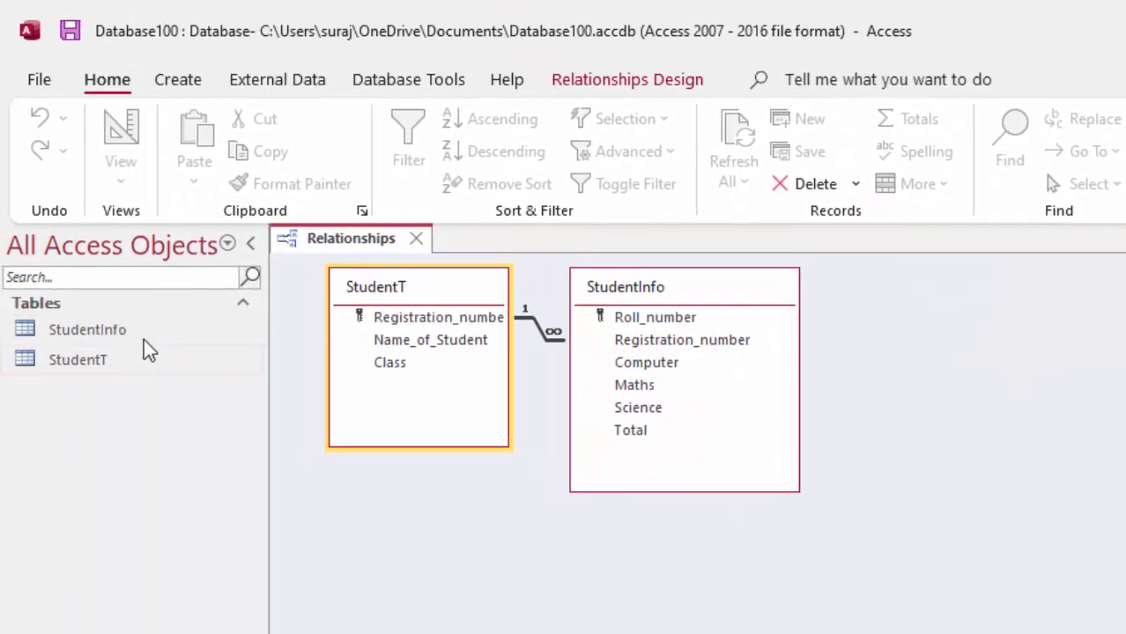
double_click(144, 333)
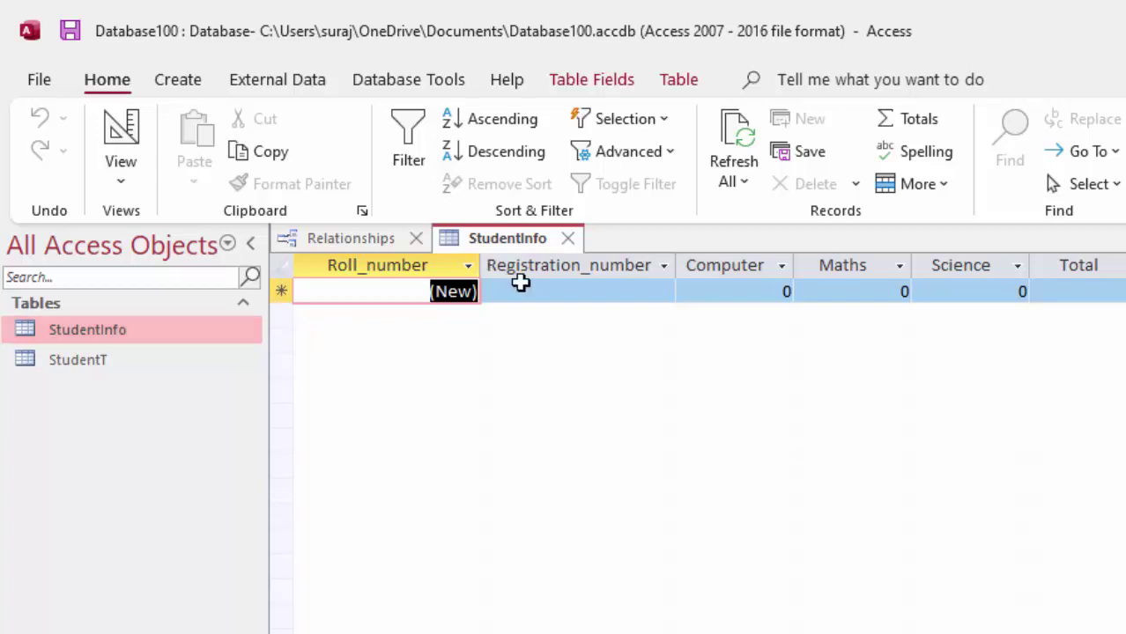
Add a StudentInfo record for U111 with Computer 50 and Science 90 marks
click(601, 293)
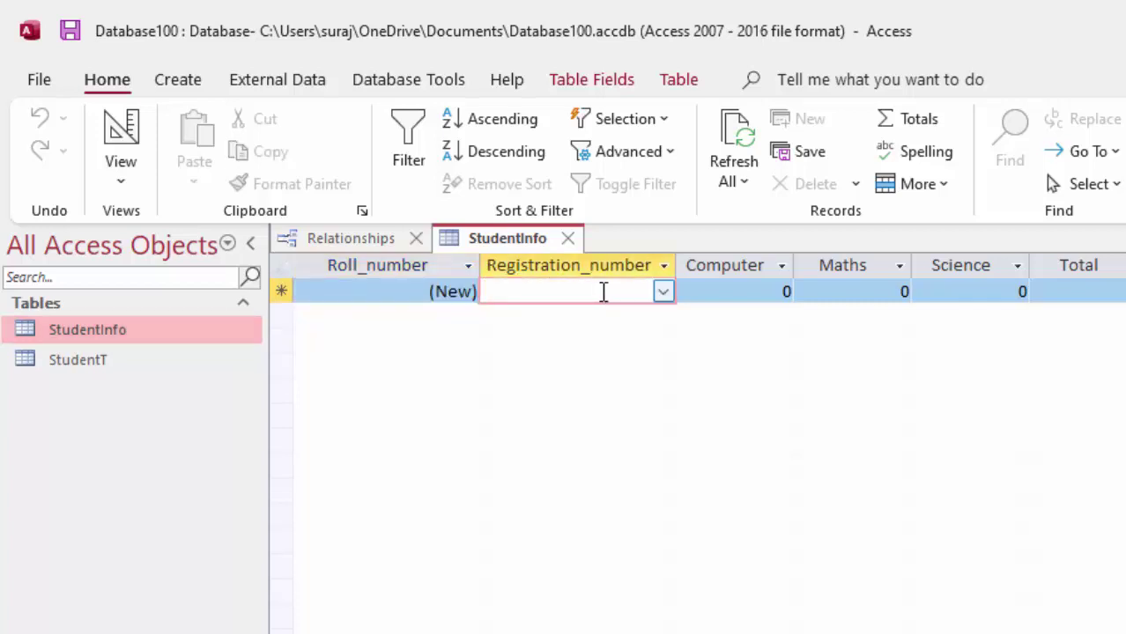
click(663, 300)
click(628, 317)
click(758, 286)
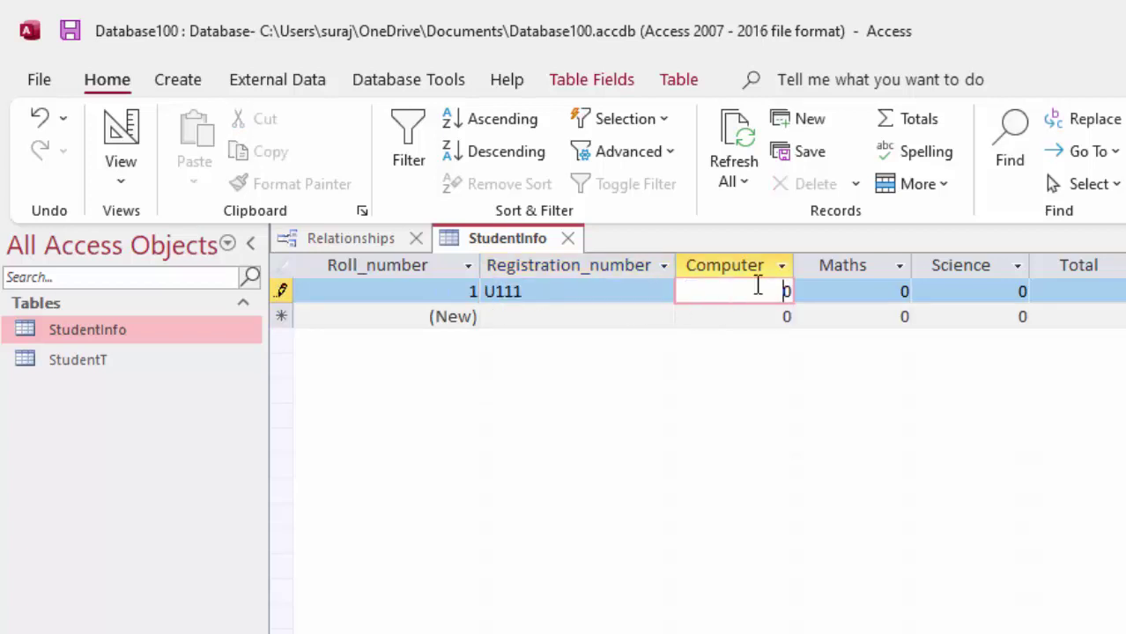
key(Delete)
text(50)
key(Tab)
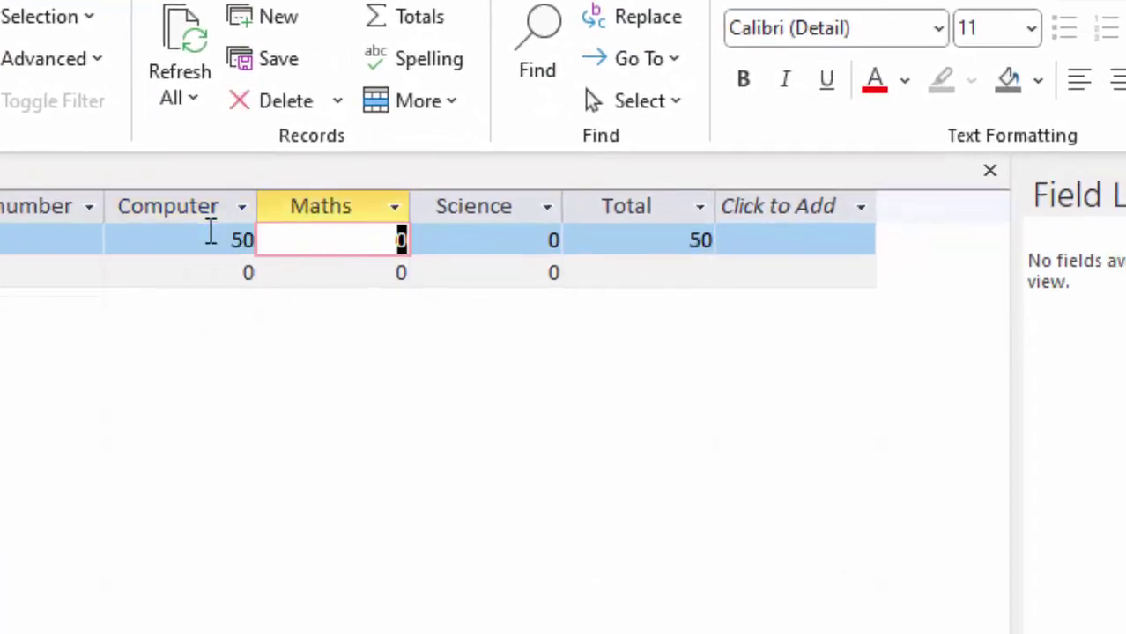
text(8)
key(Tab)
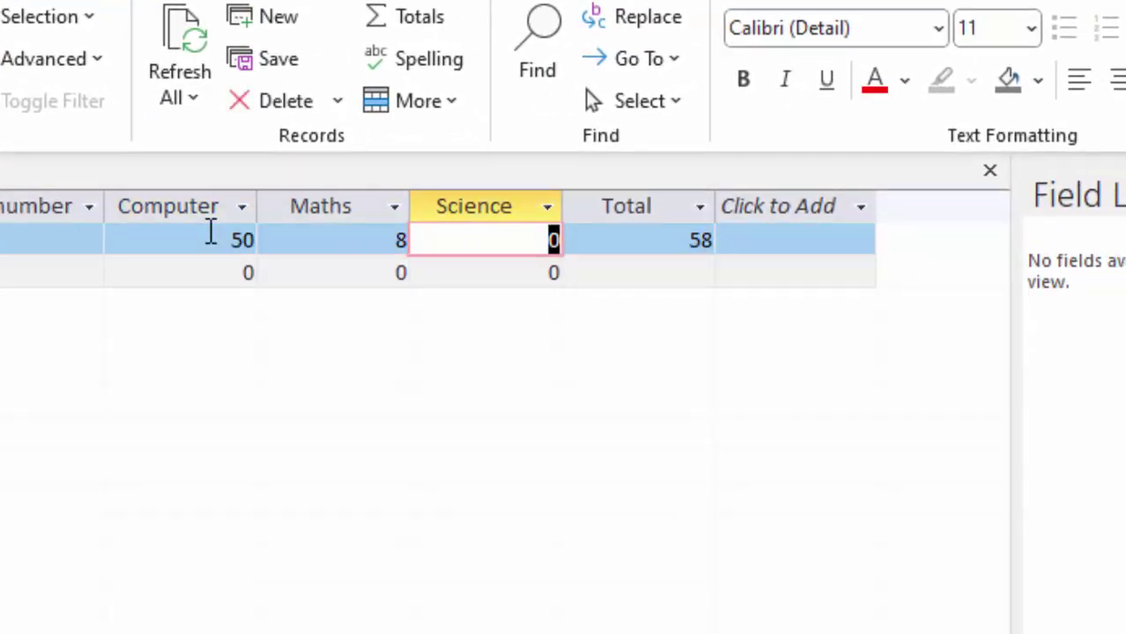
text(90)
key(Tab)
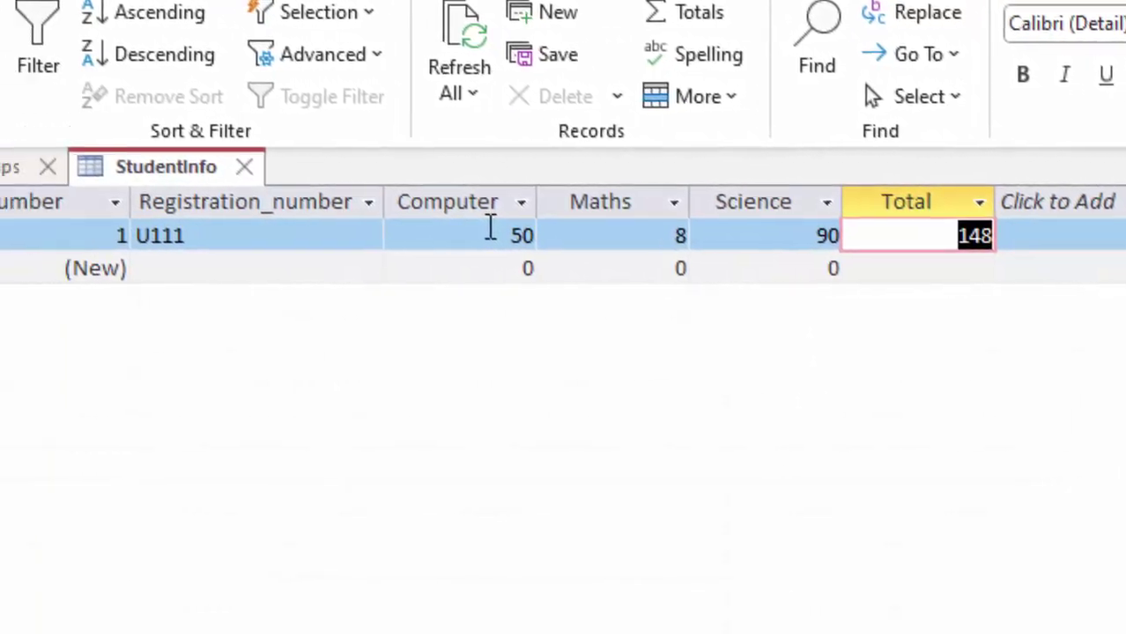
key(Tab)
key(Tab)
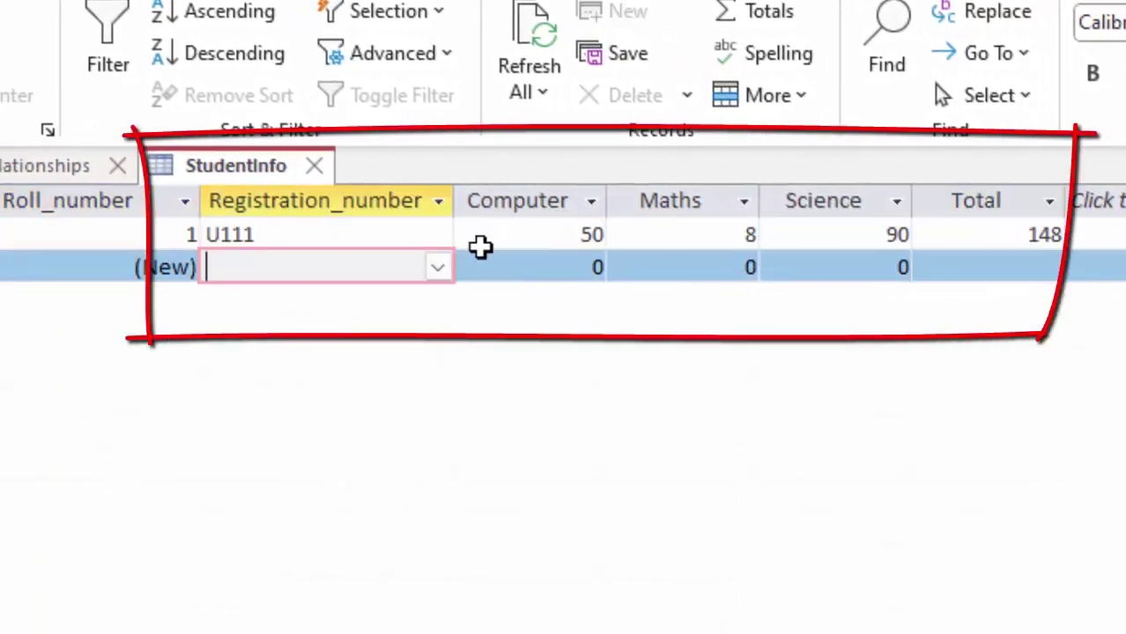
Add a record for U112 with Computer 70, Maths 89 and Science 66
click(438, 268)
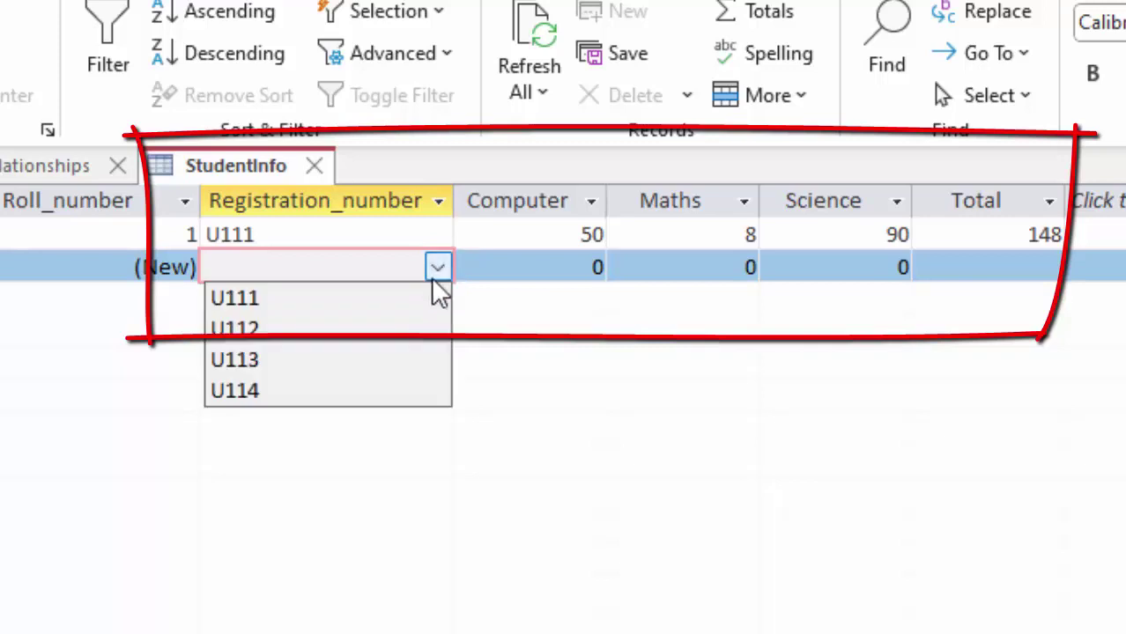
click(372, 332)
click(551, 262)
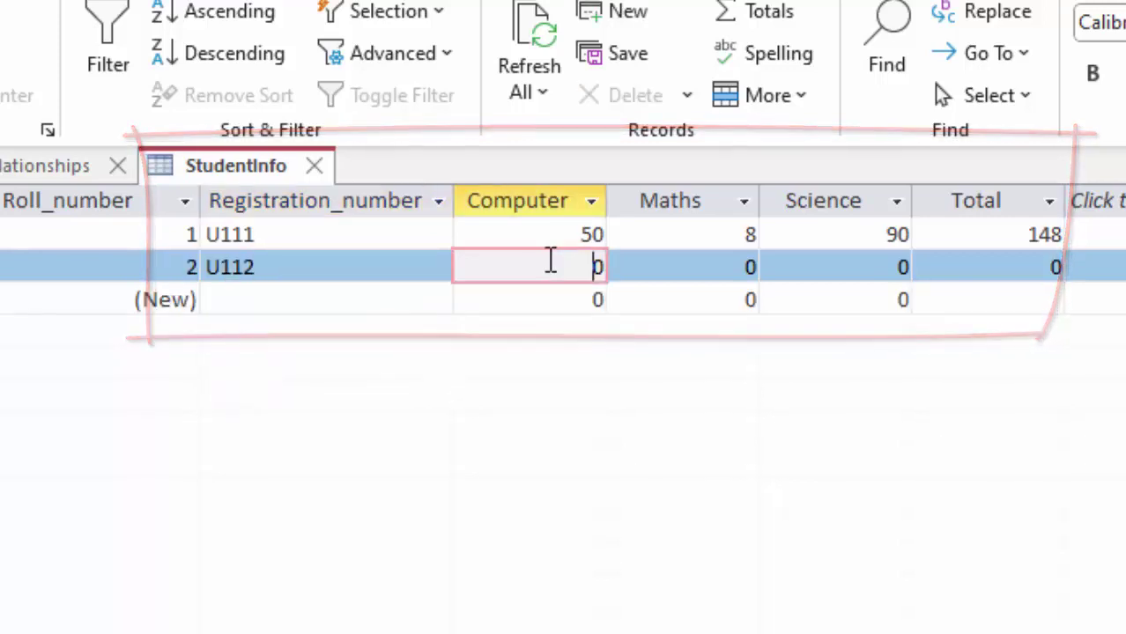
text(7)
key(Tab)
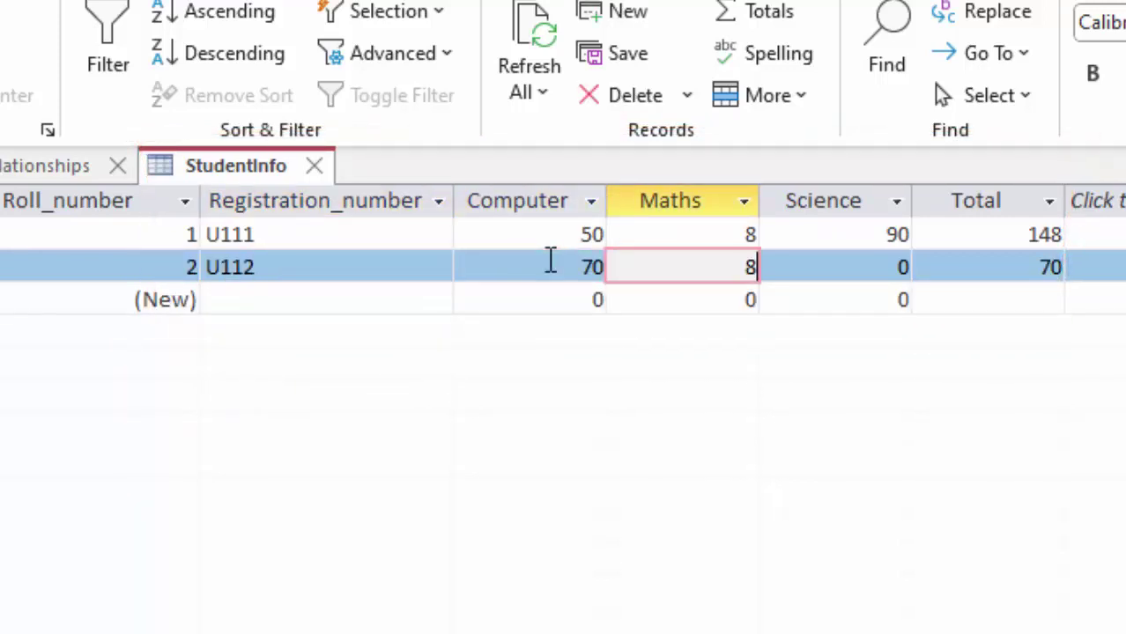
text(89)
key(Tab)
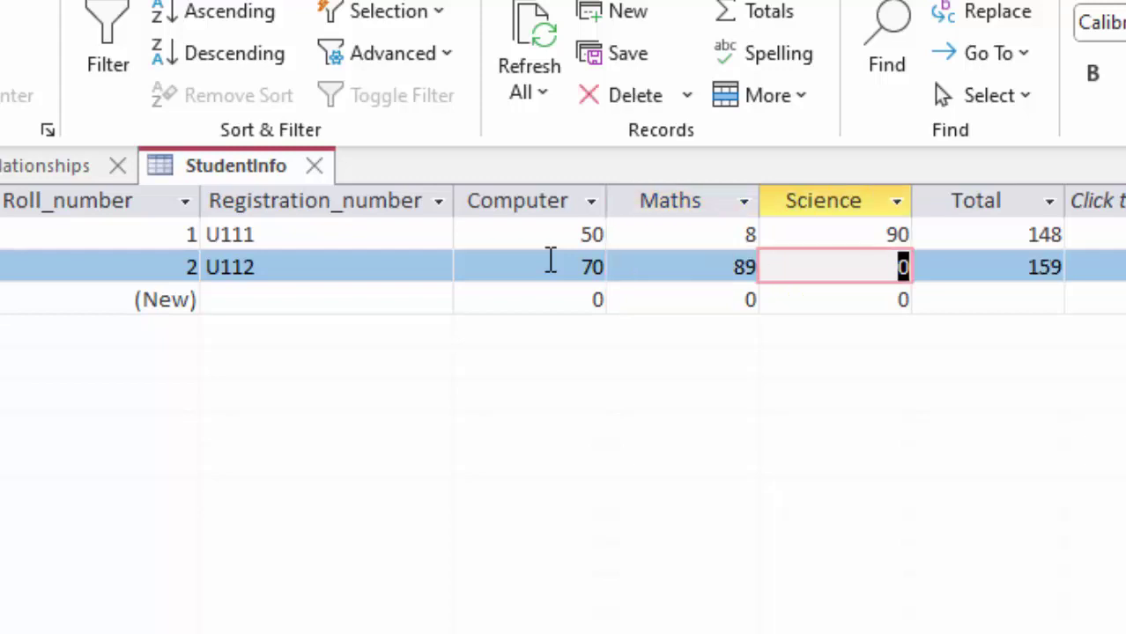
text(66)
key(Tab)
key(Tab)
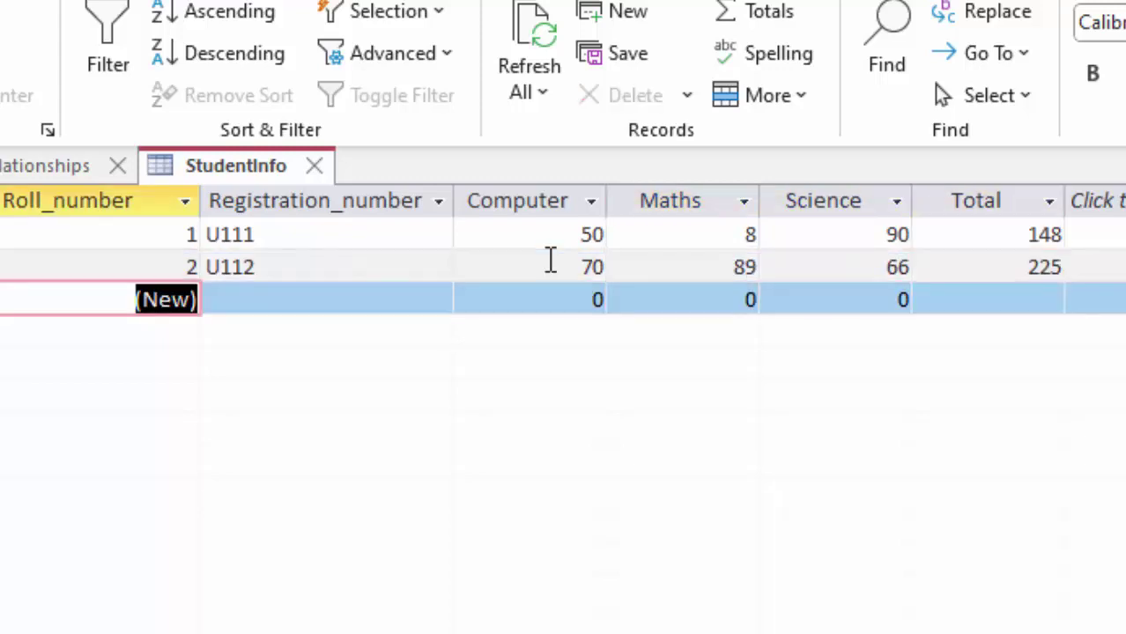
key(Tab)
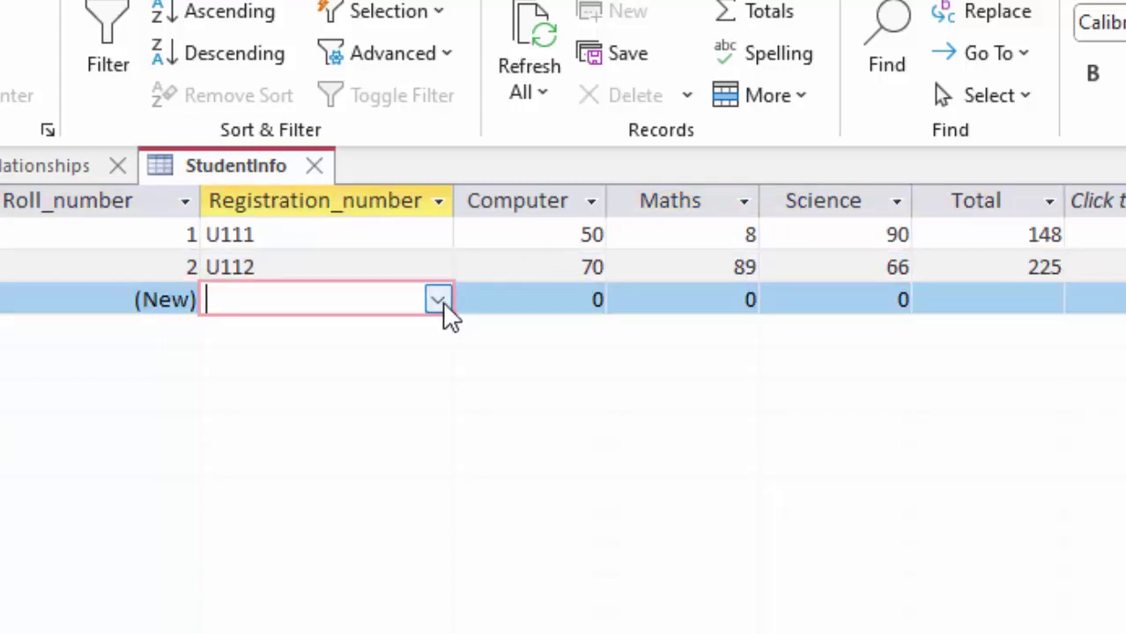
Add a record for U113 with Computer 60, Maths 78 and Science 88
click(440, 301)
click(299, 392)
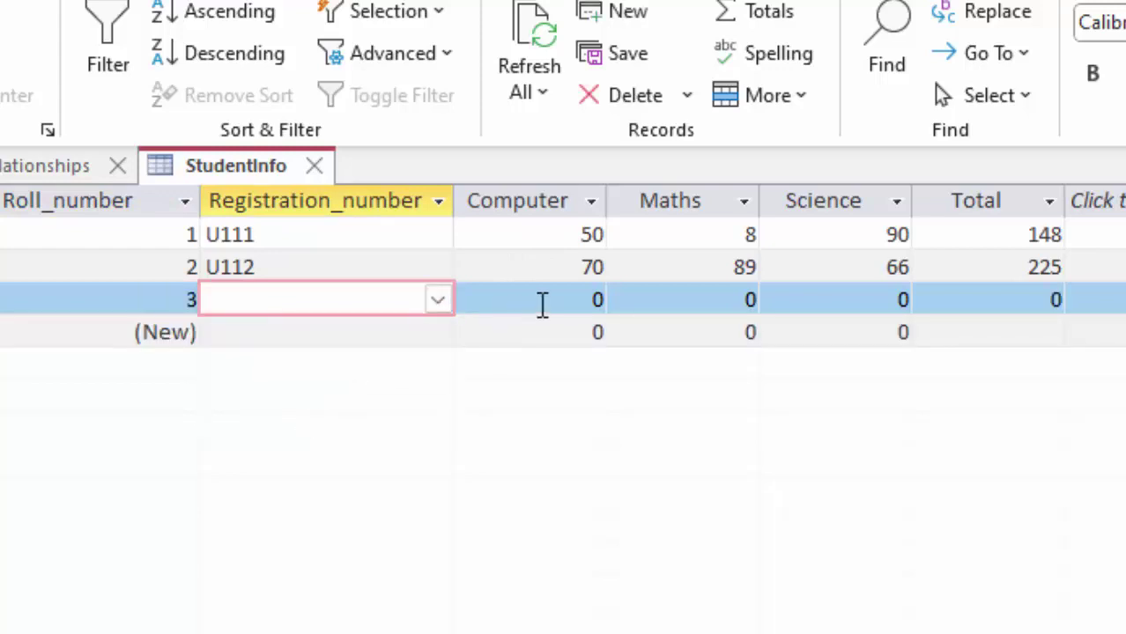
click(543, 304)
text(60)
key(Tab)
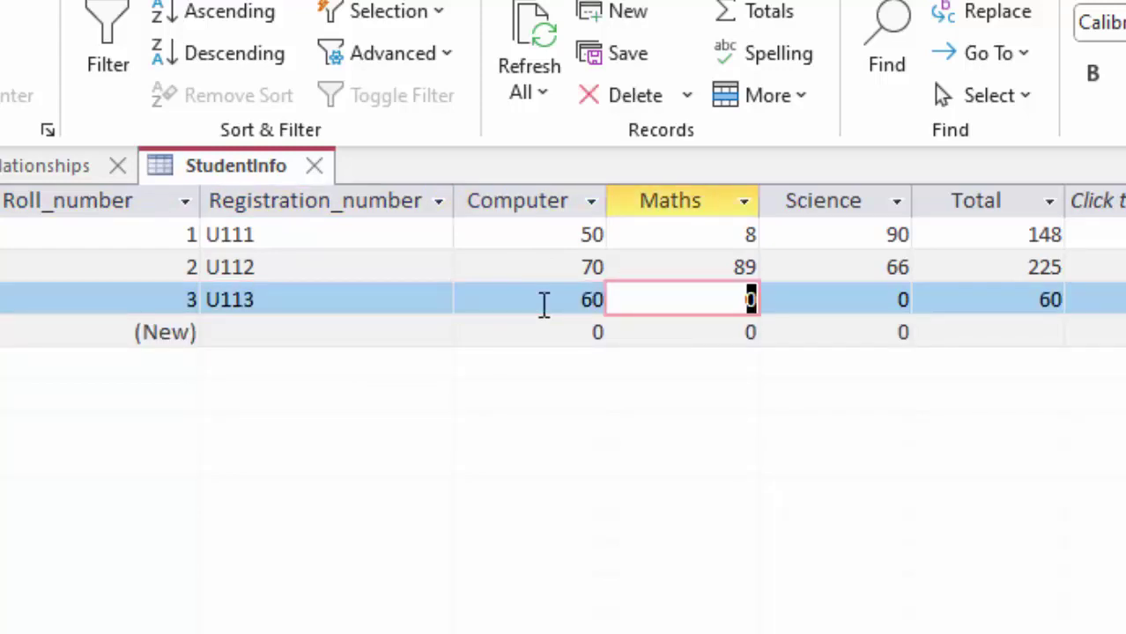
text(8)
key(Tab)
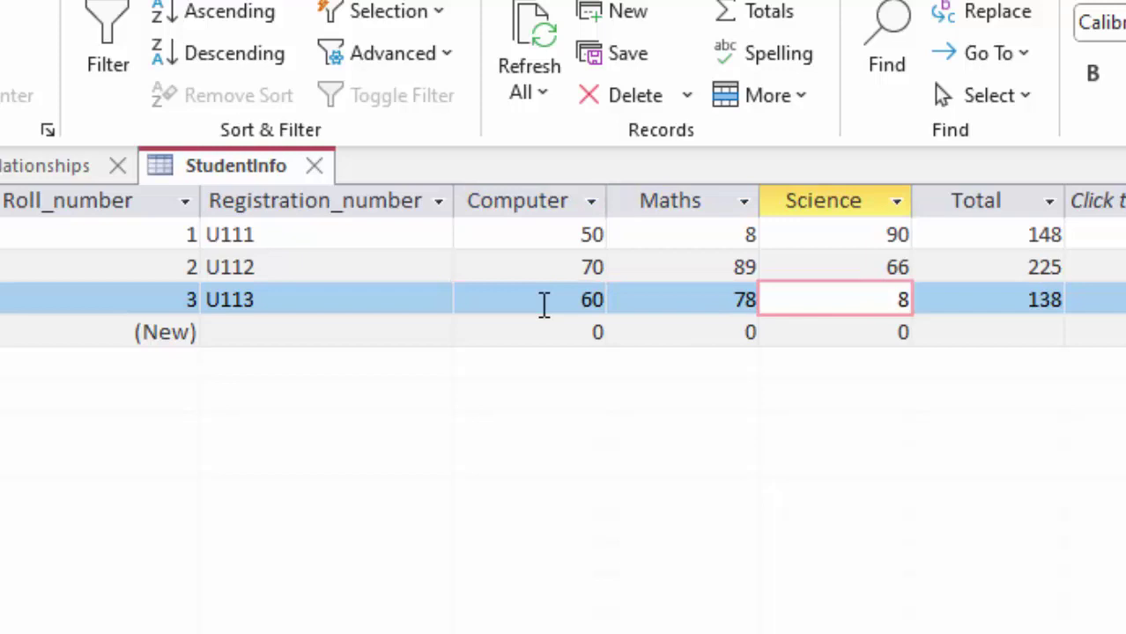
key(BackSpace)
text(88)
key(Tab)
key(Tab)
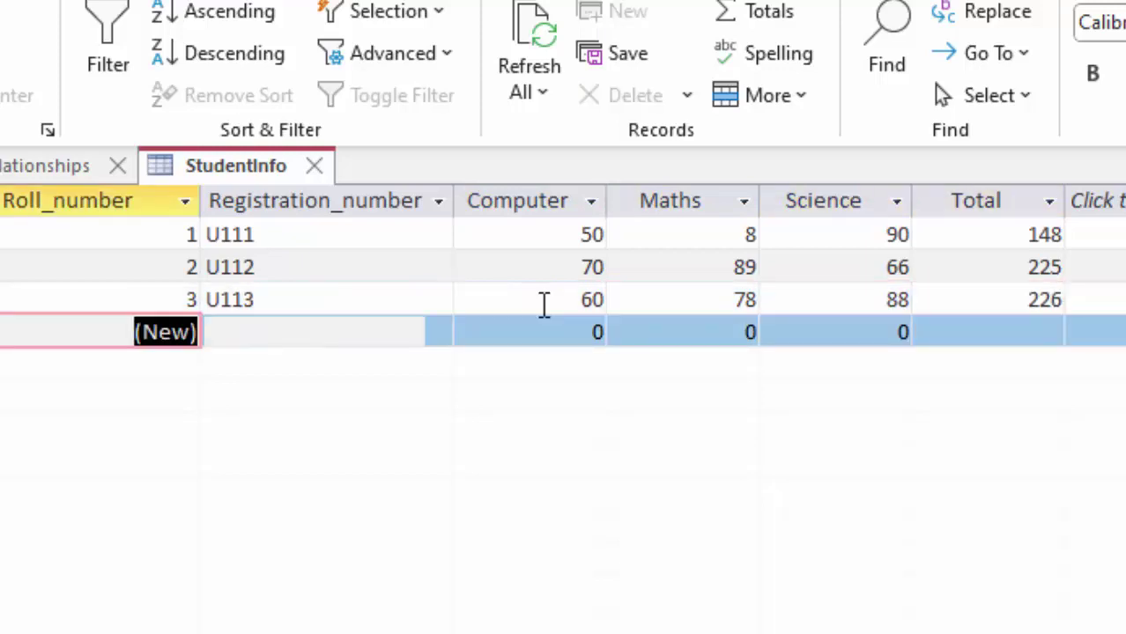
key(Tab)
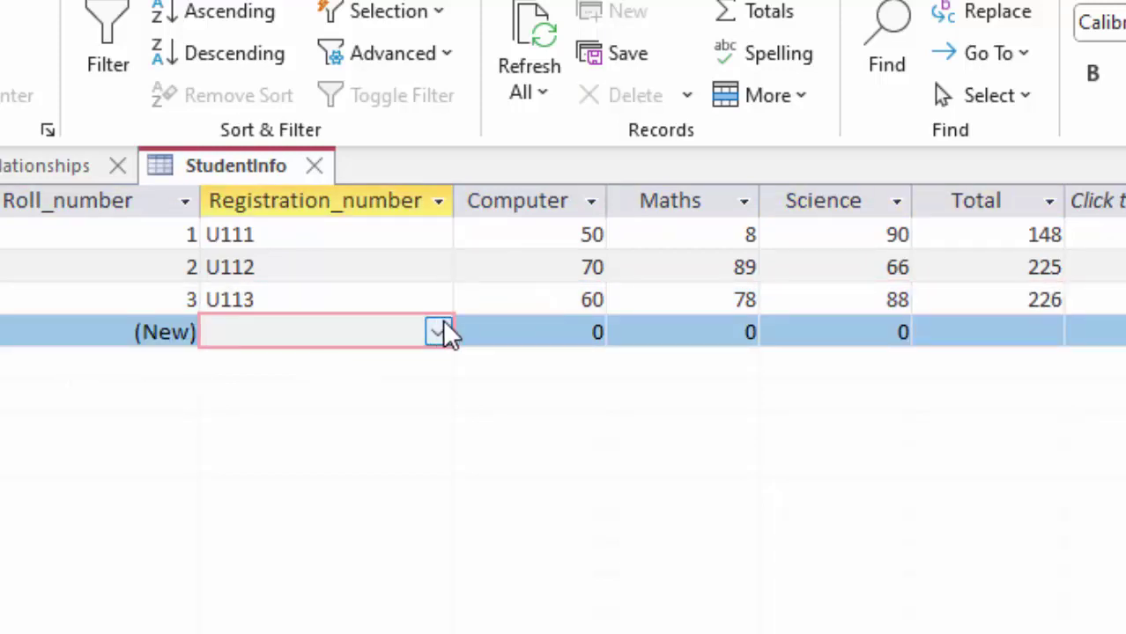
Add a record for U114 with marks 23, 55 and 44, then close StudentInfo
click(437, 332)
click(379, 455)
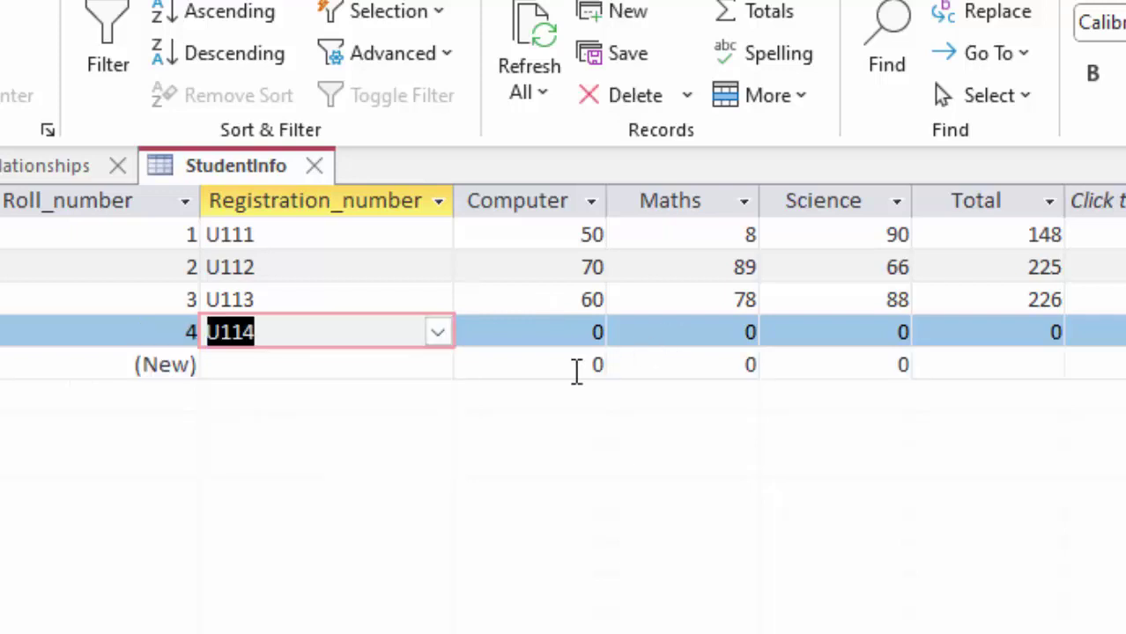
key(Tab)
key(BackSpace)
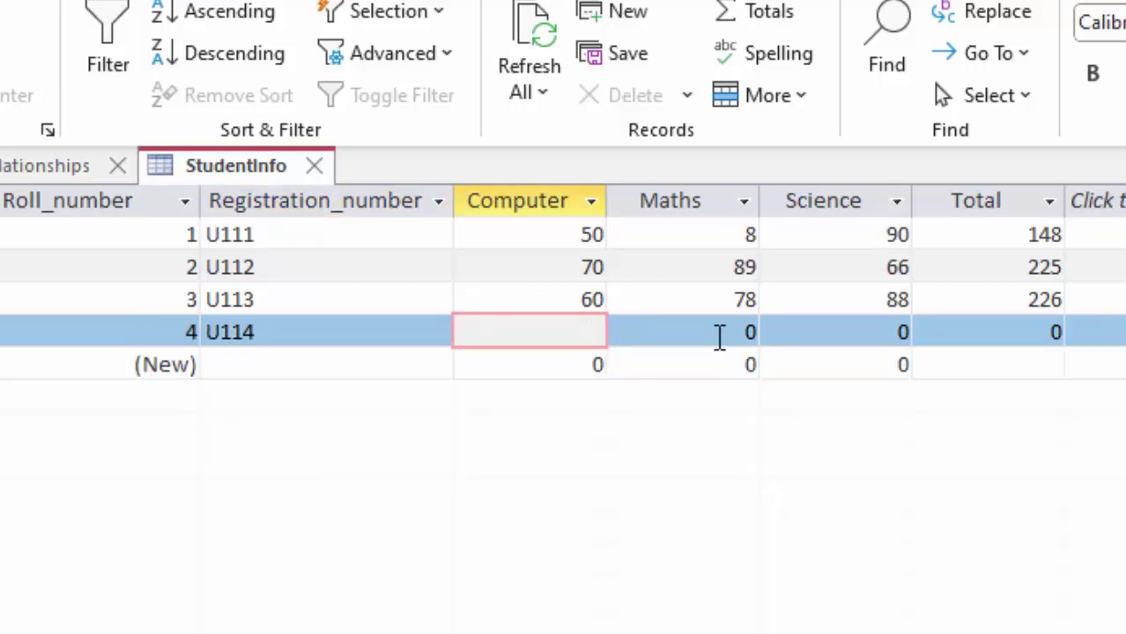
text(23)
key(Tab)
text(55)
key(Tab)
text(4)
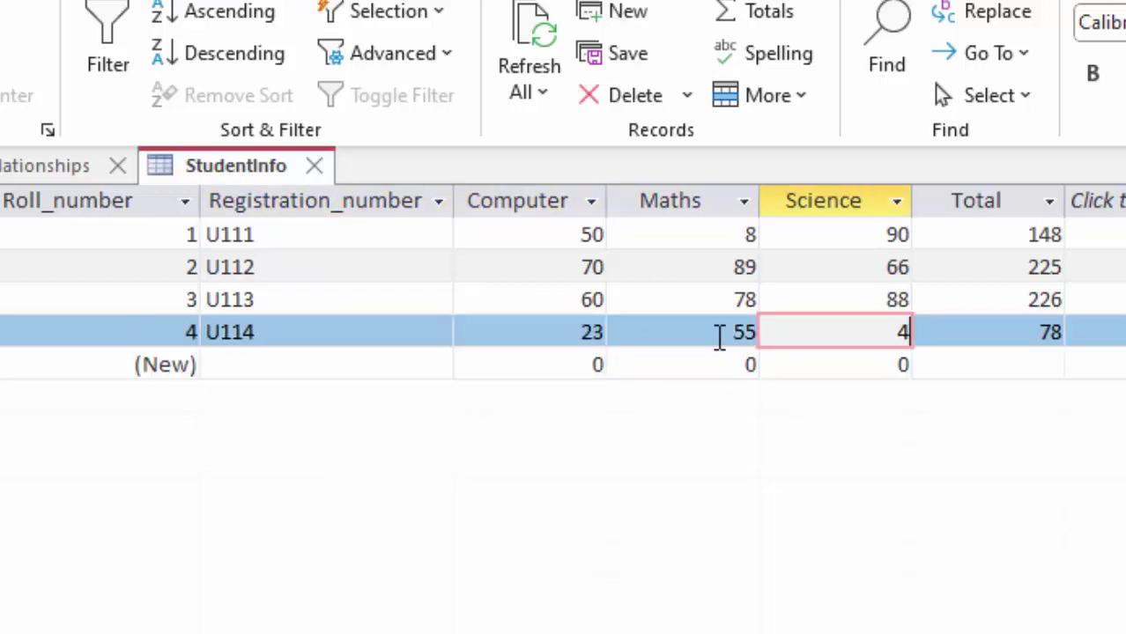
text(4)
key(Tab)
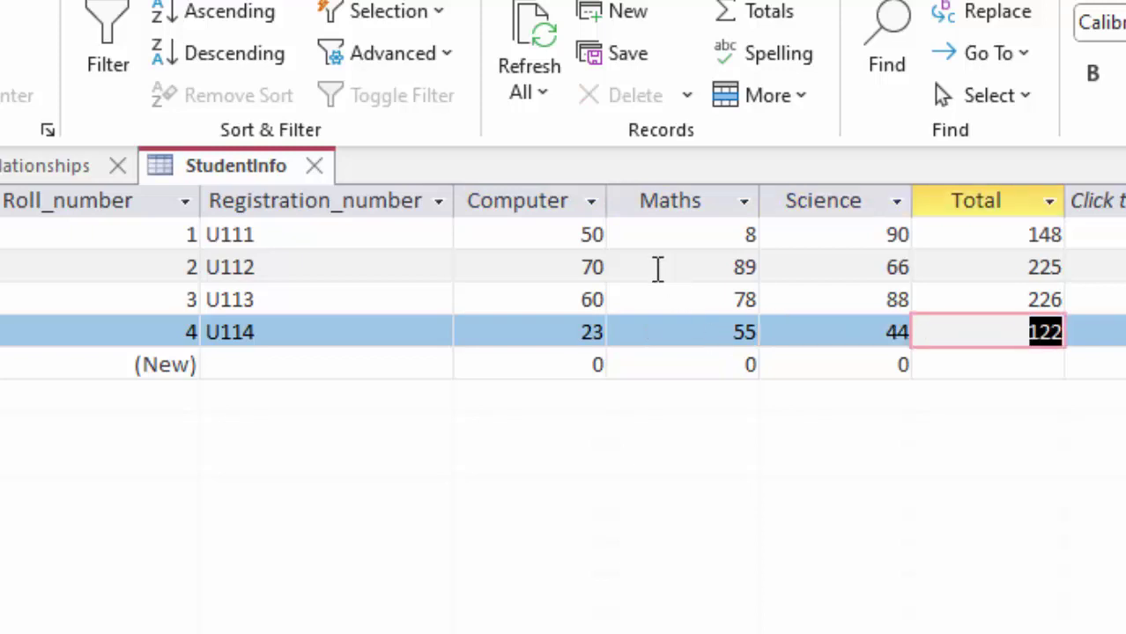
click(509, 213)
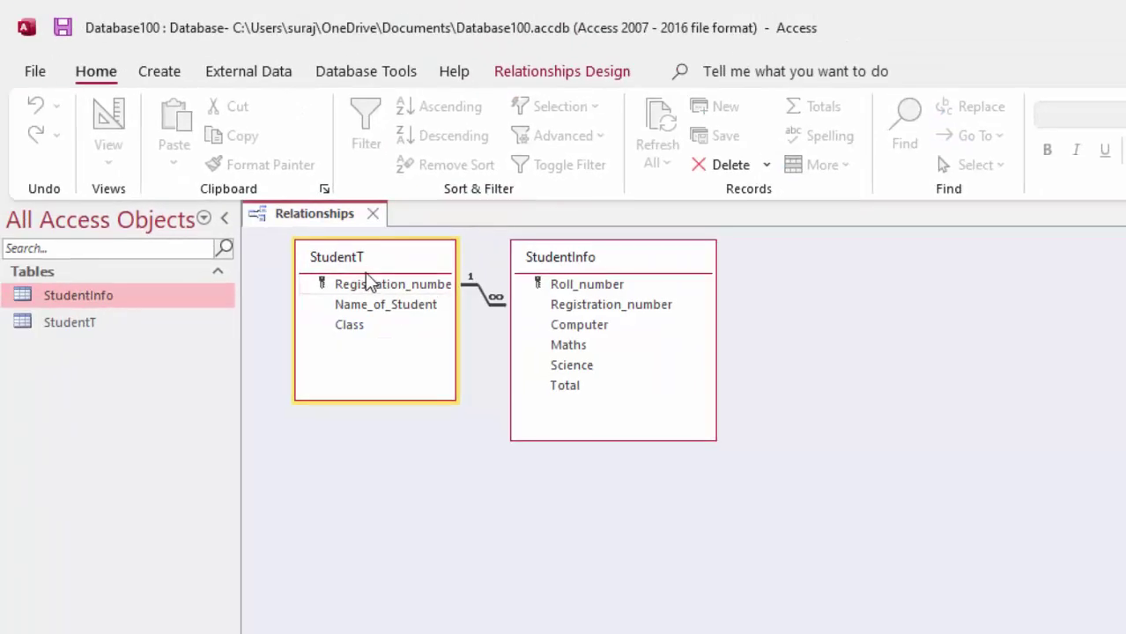
Save the Relationships layout and add StudentT's Registration_number, Name_of_Student and Class in the Form Wizard
click(373, 215)
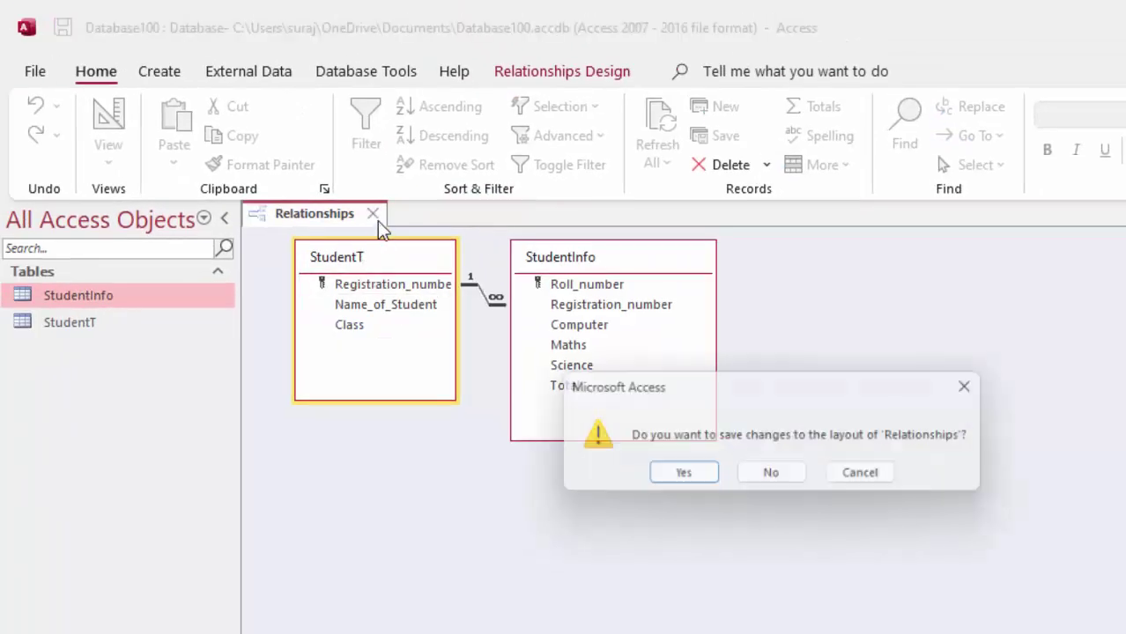
click(678, 479)
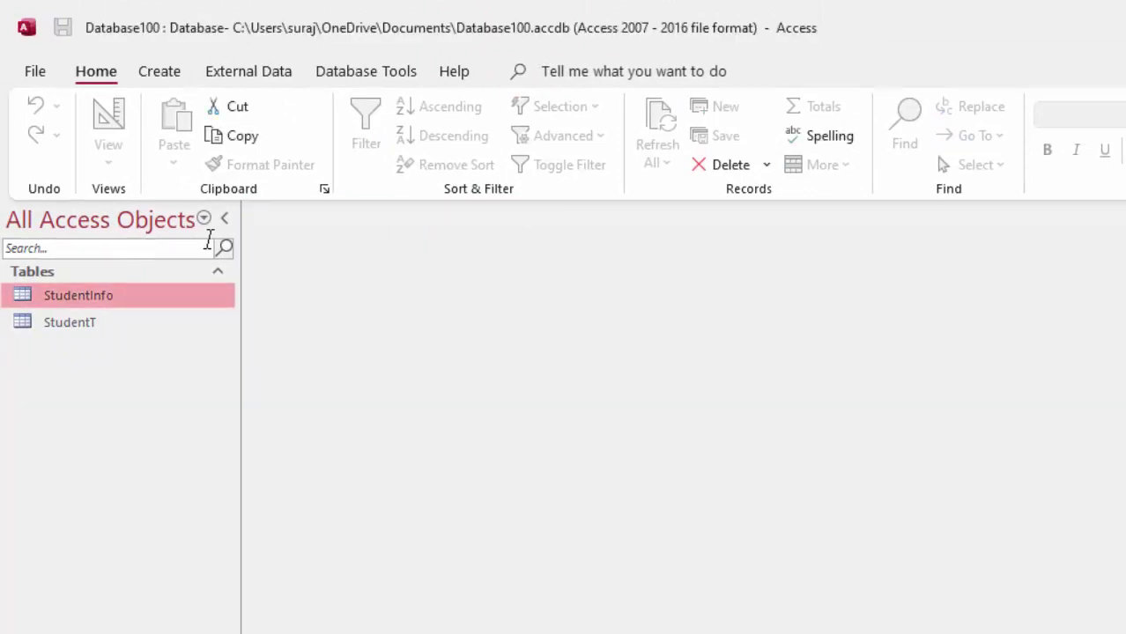
click(163, 77)
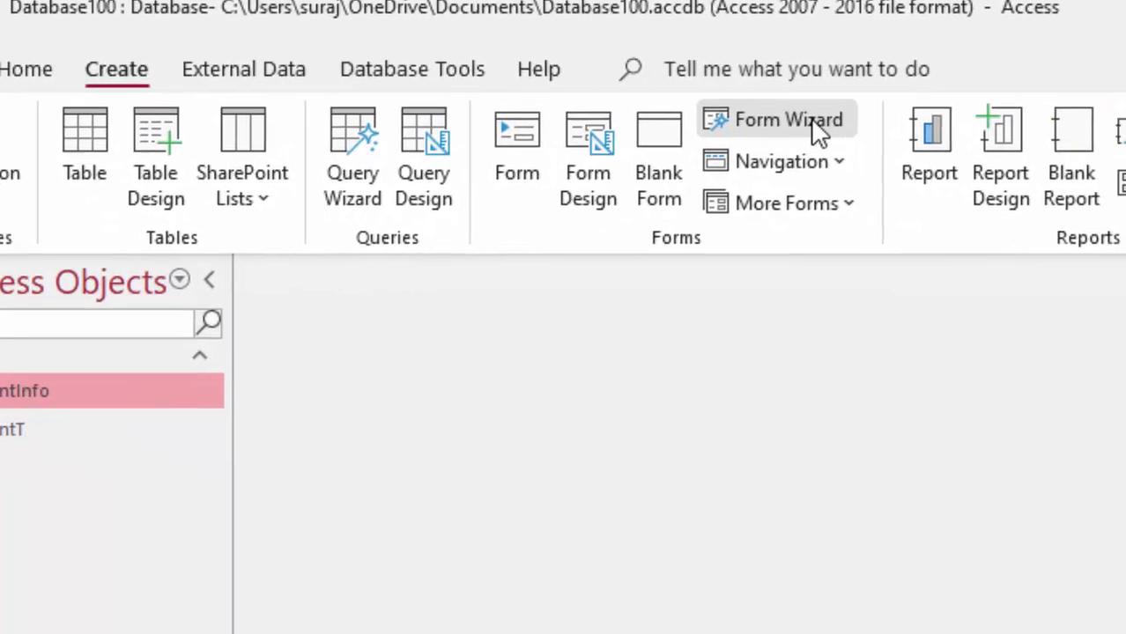
click(789, 120)
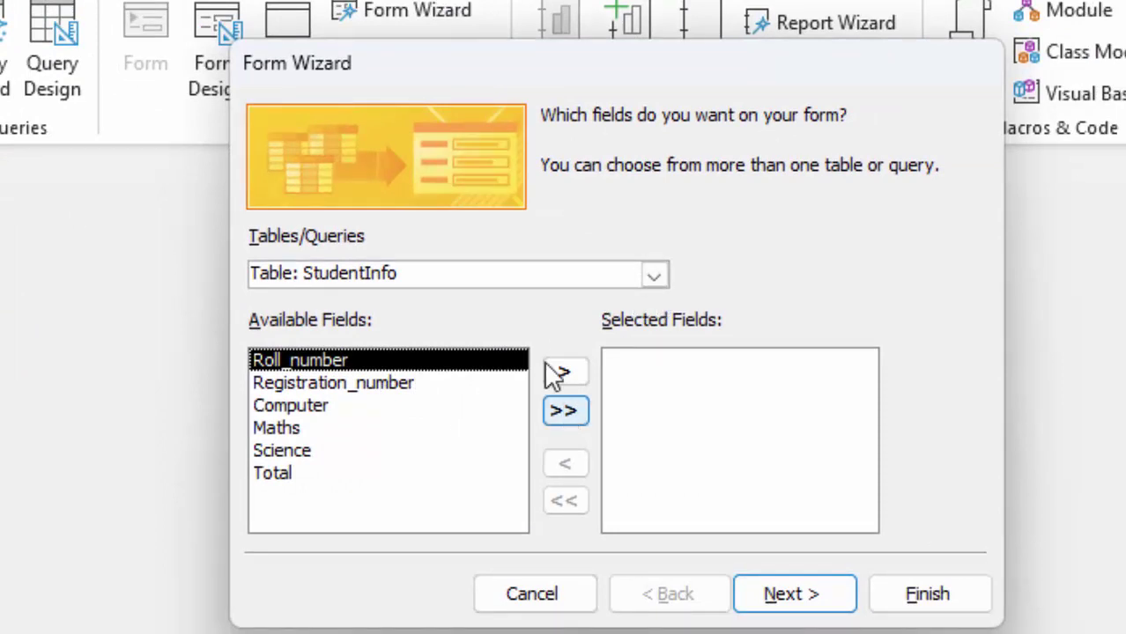
click(656, 275)
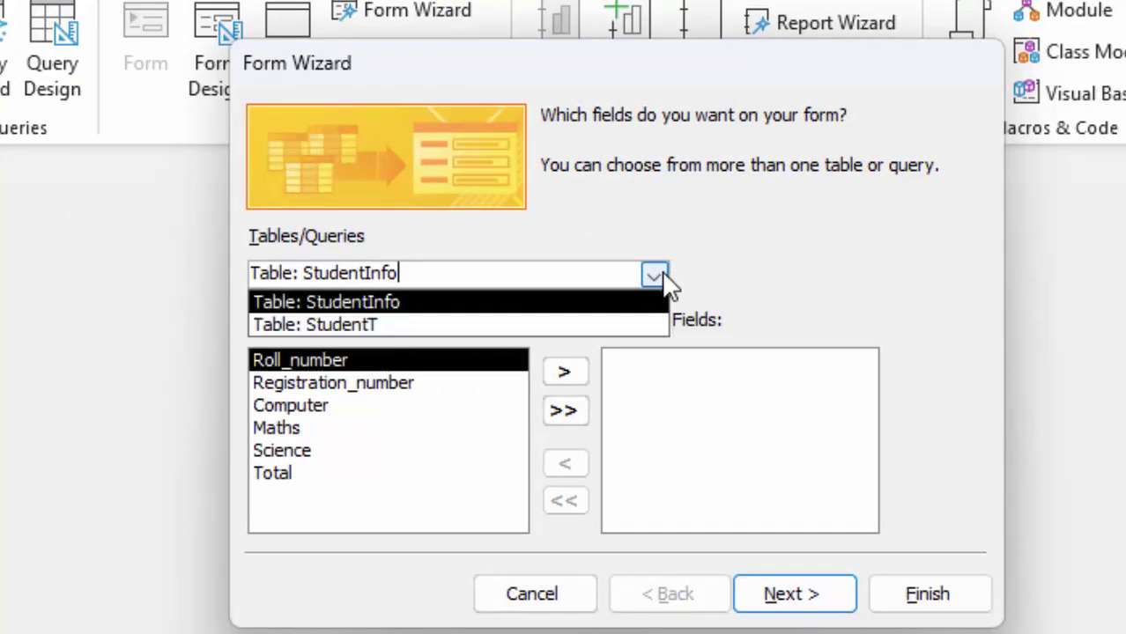
click(595, 332)
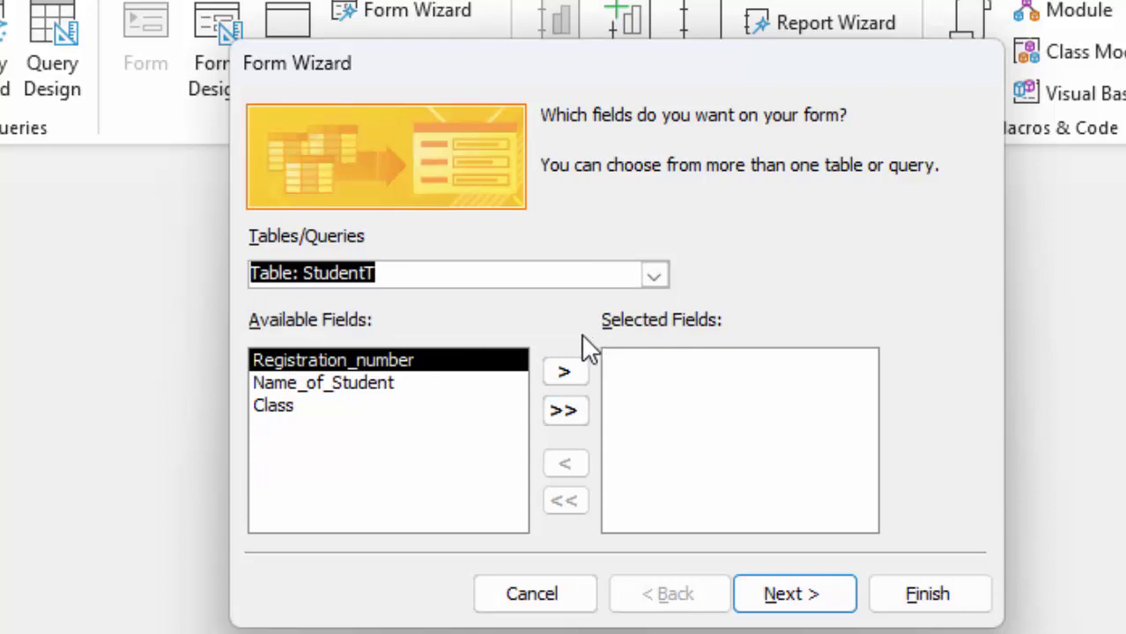
click(563, 374)
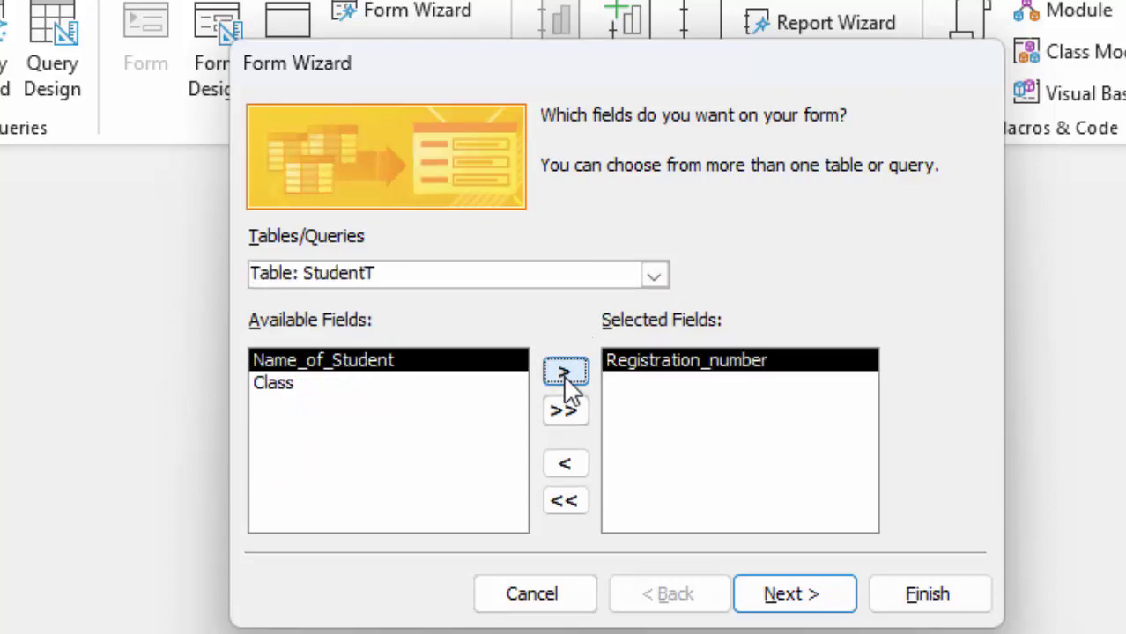
click(563, 374)
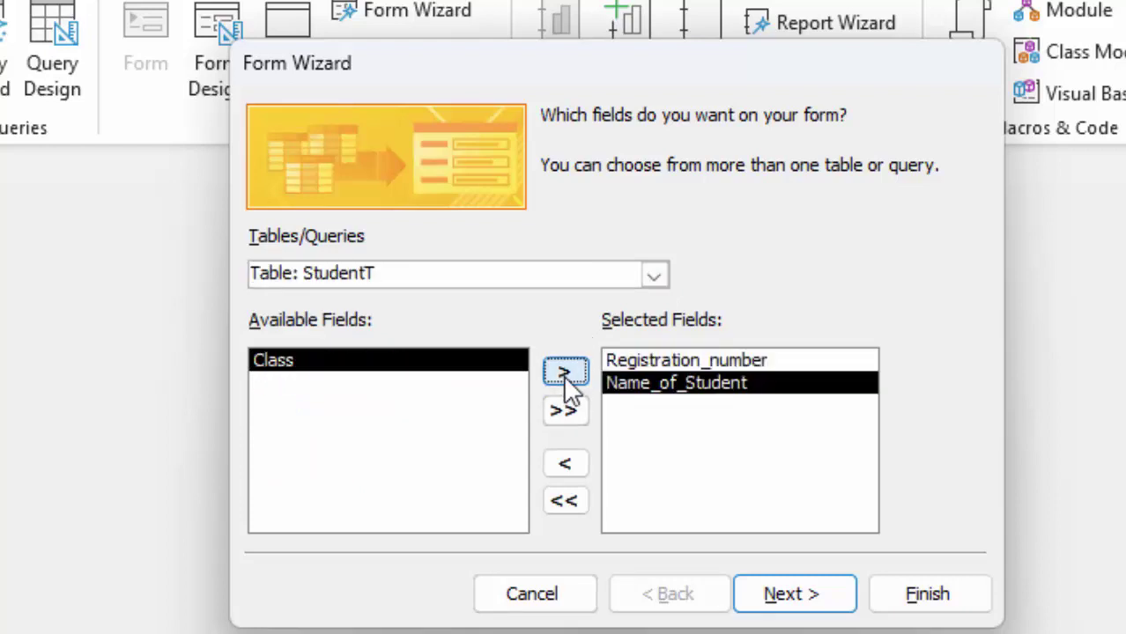
click(563, 374)
Add StudentInfo's Roll_number, Computer, Maths, Science and Total fields to the form
click(656, 278)
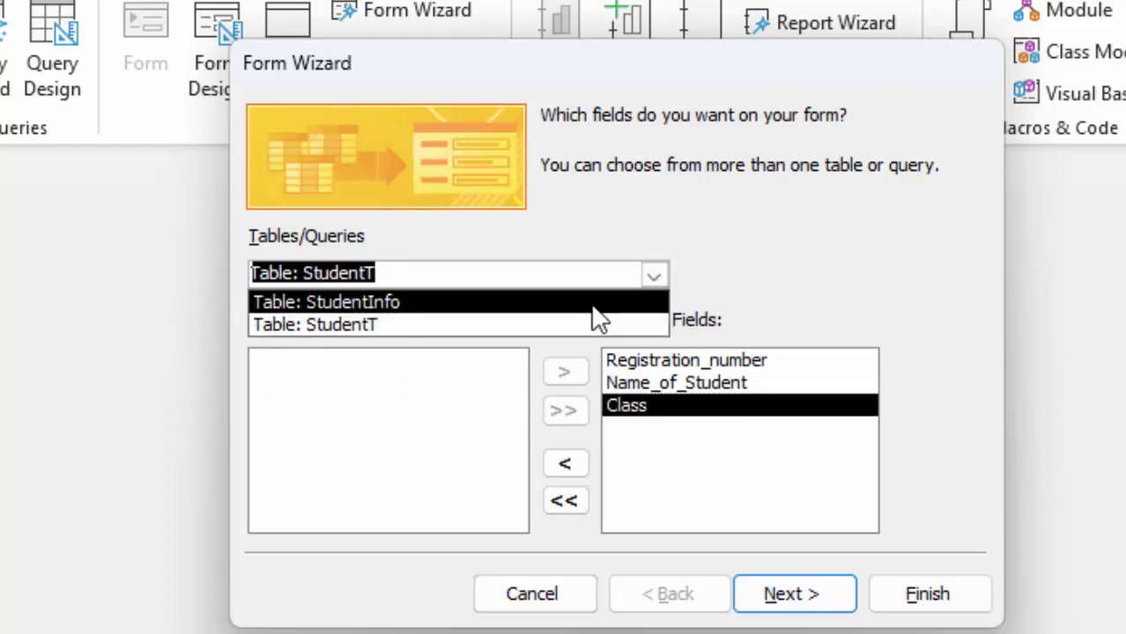
click(583, 301)
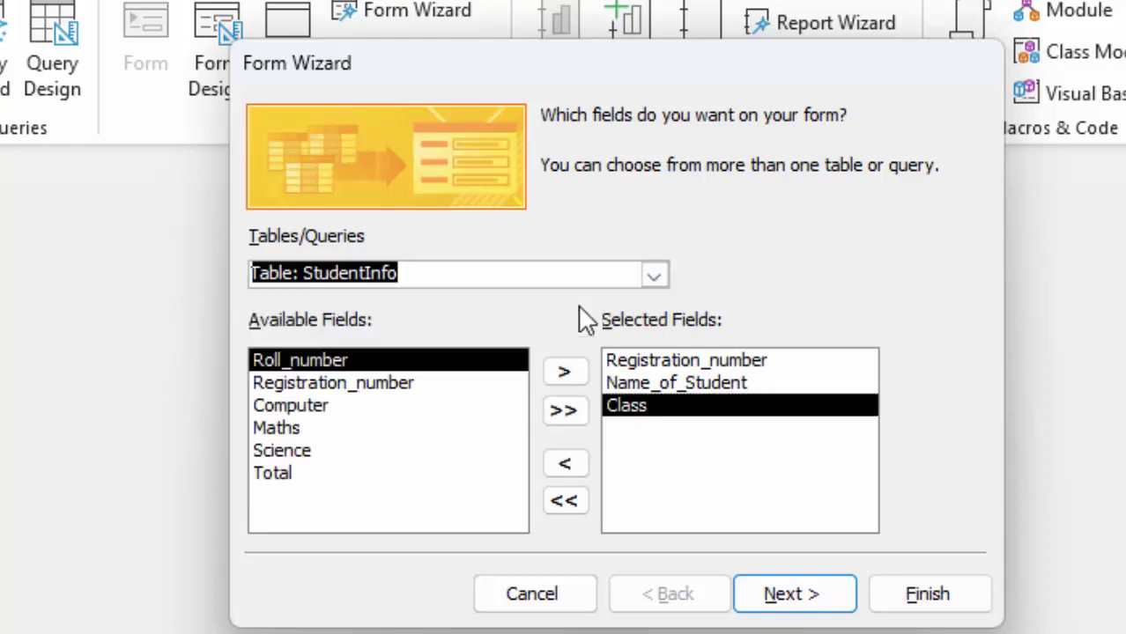
click(579, 368)
click(323, 384)
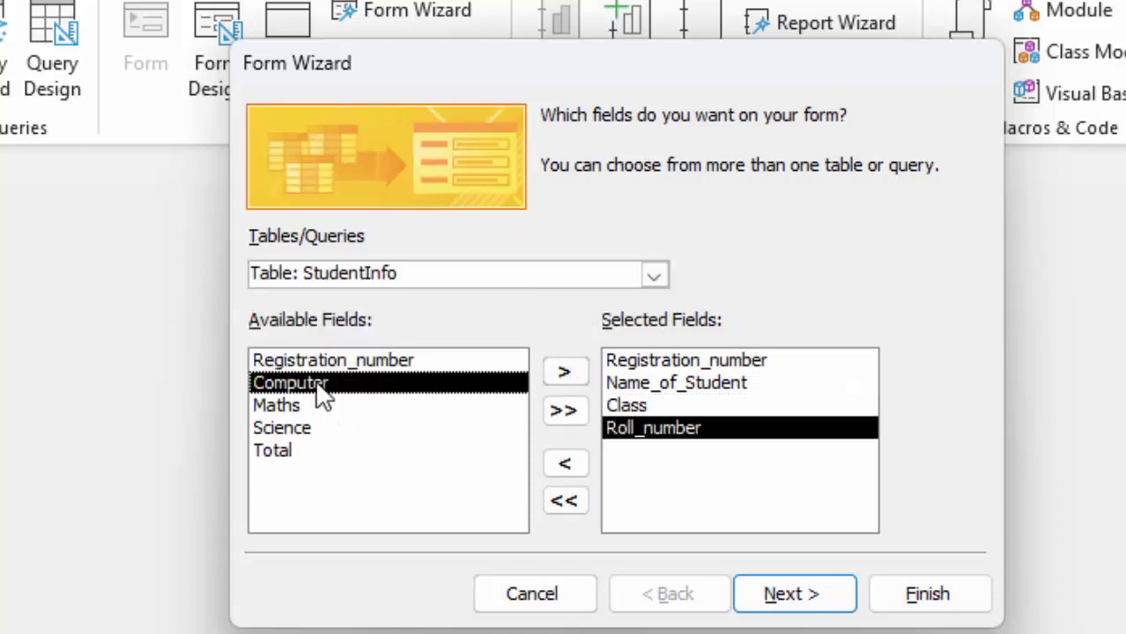
click(565, 373)
click(571, 374)
click(571, 373)
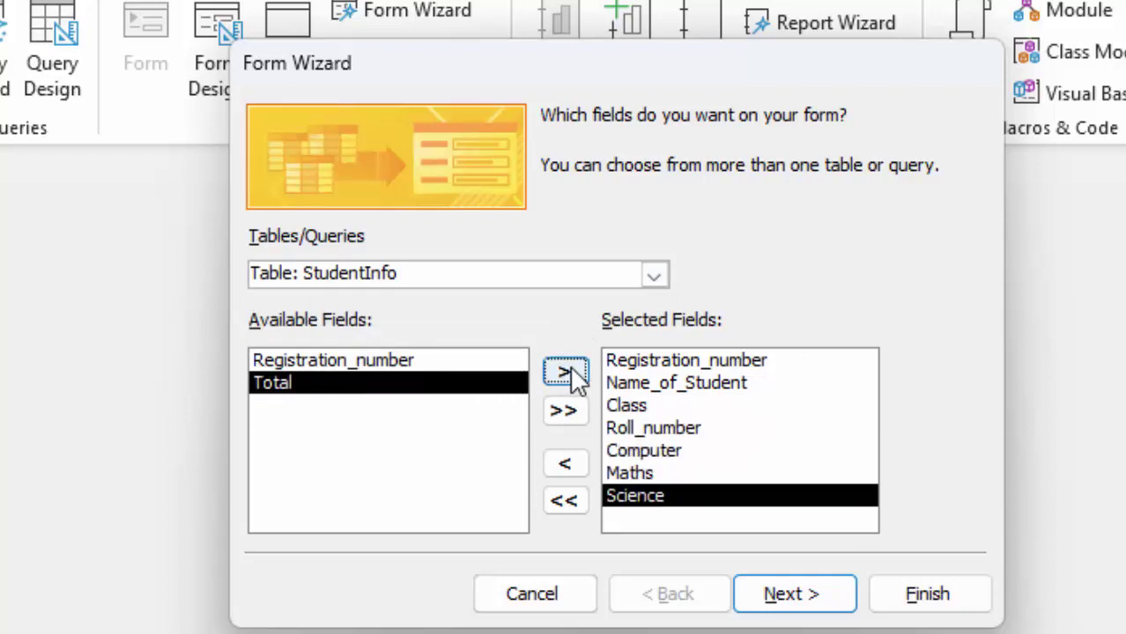
click(571, 373)
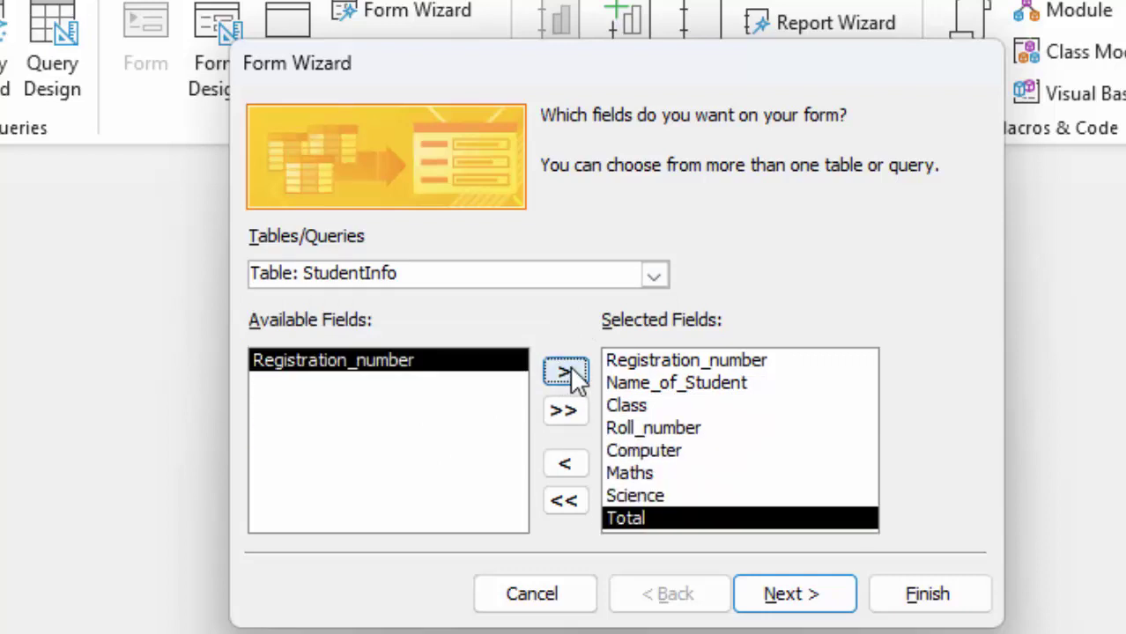
View data by StudentT with a tabular StudentInfo subform and finish creating the forms
click(790, 599)
click(795, 601)
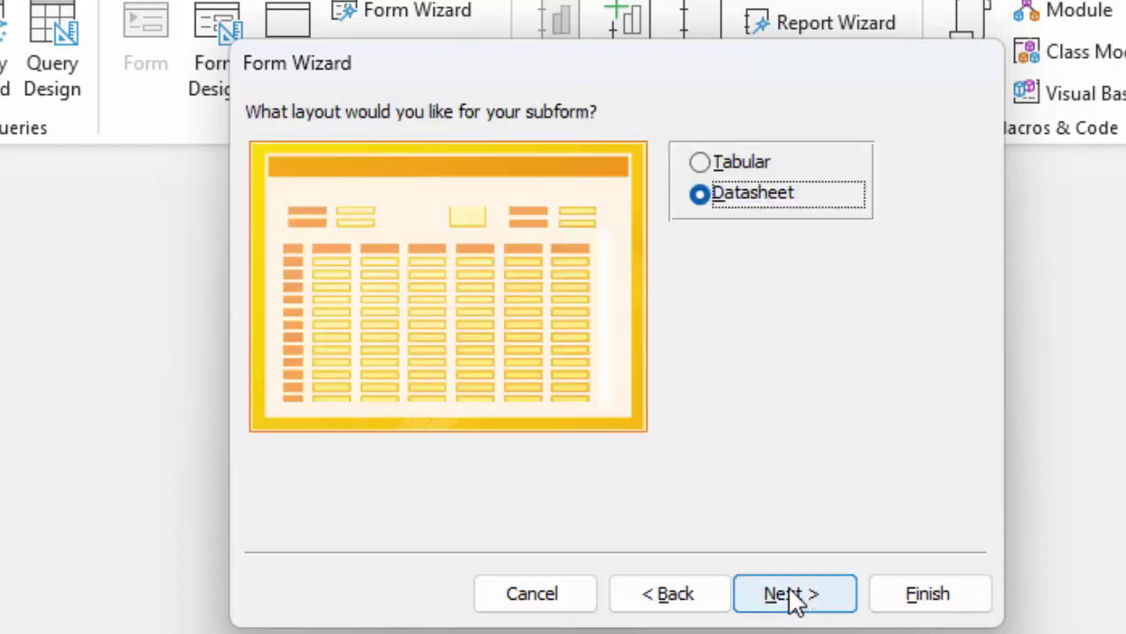
click(714, 163)
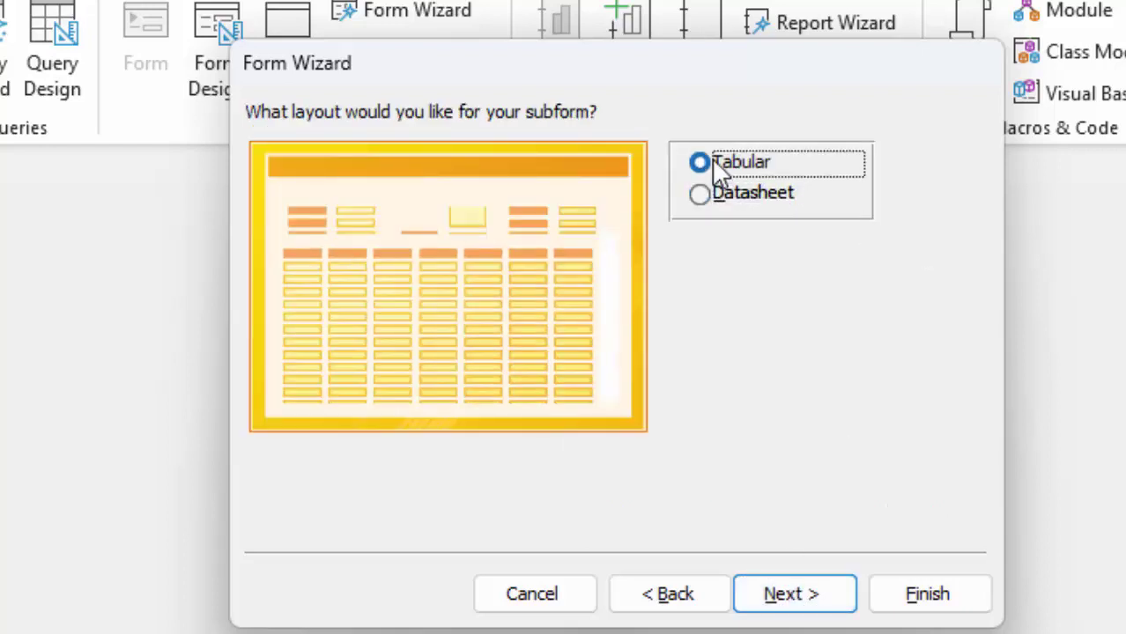
click(822, 595)
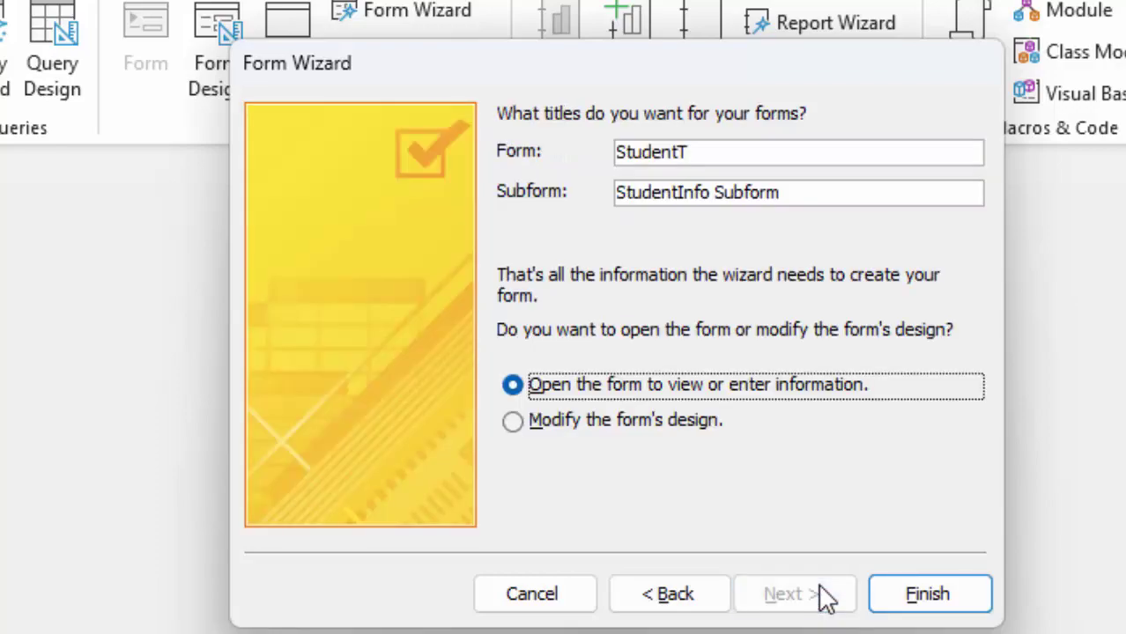
click(958, 603)
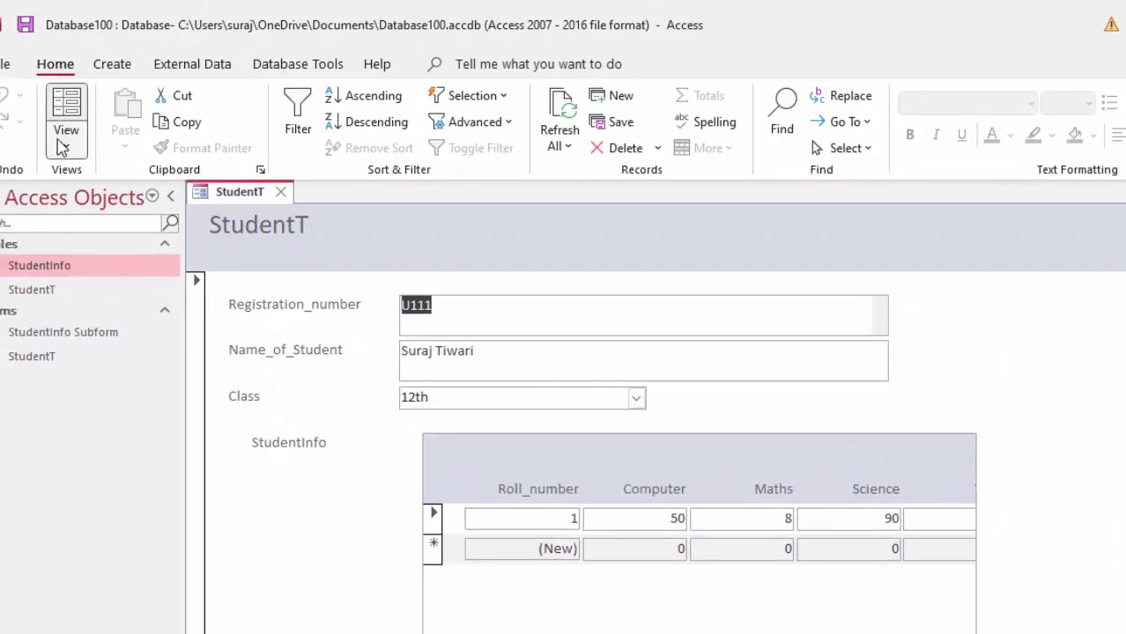
In Design View, widen the form area and move and widen the subform so Total fits
click(62, 147)
click(93, 270)
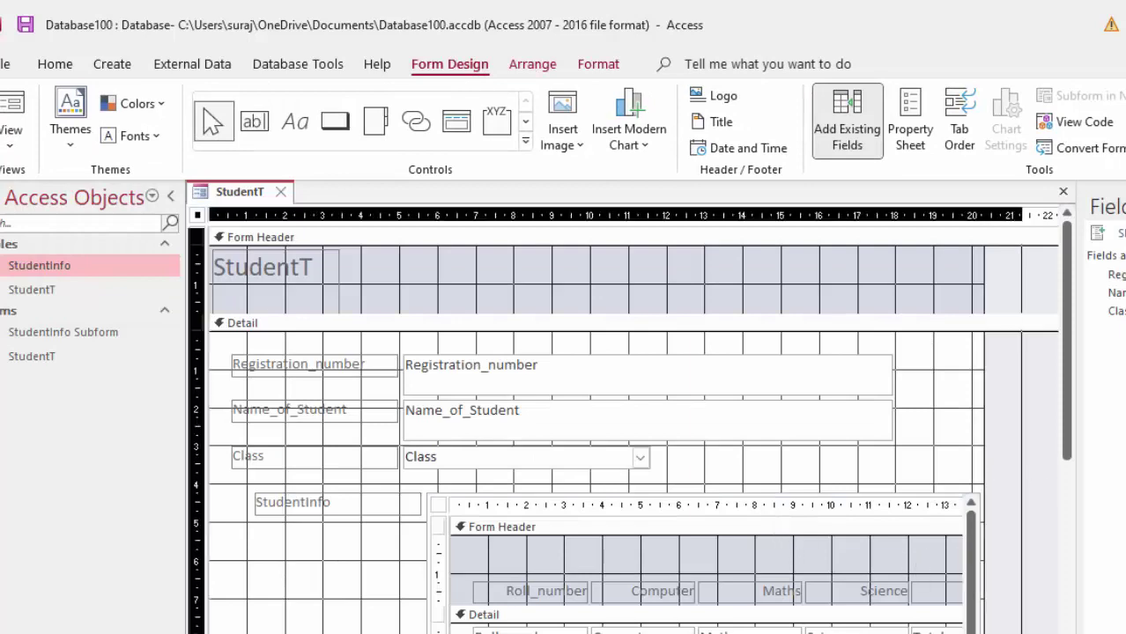
drag(983, 444, 1002, 450)
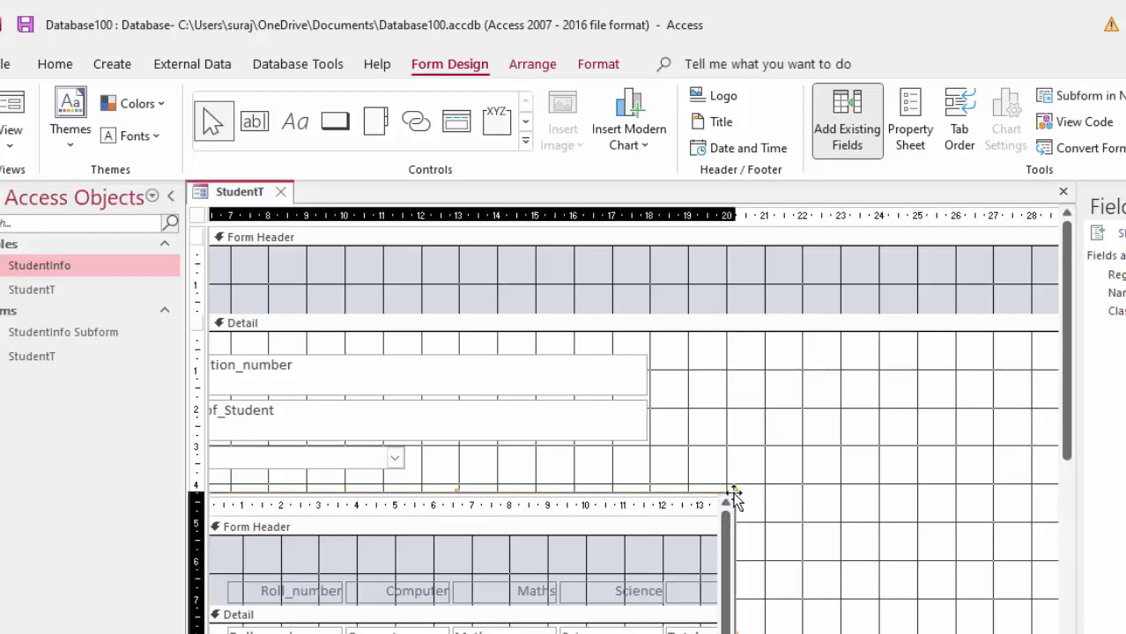
drag(736, 503, 837, 507)
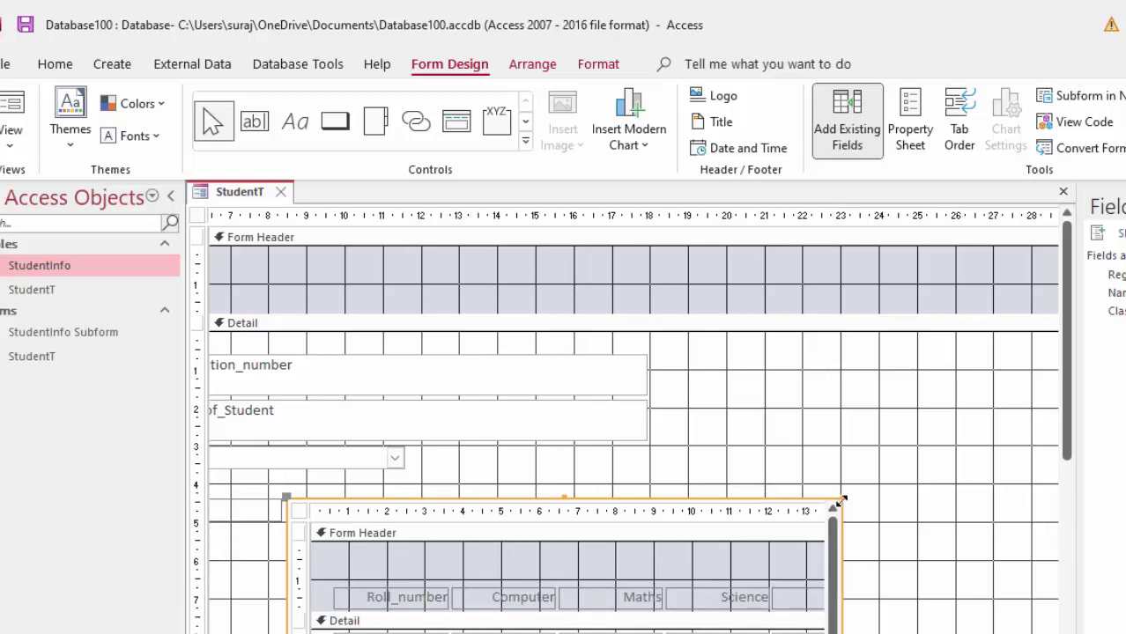
drag(842, 504, 993, 498)
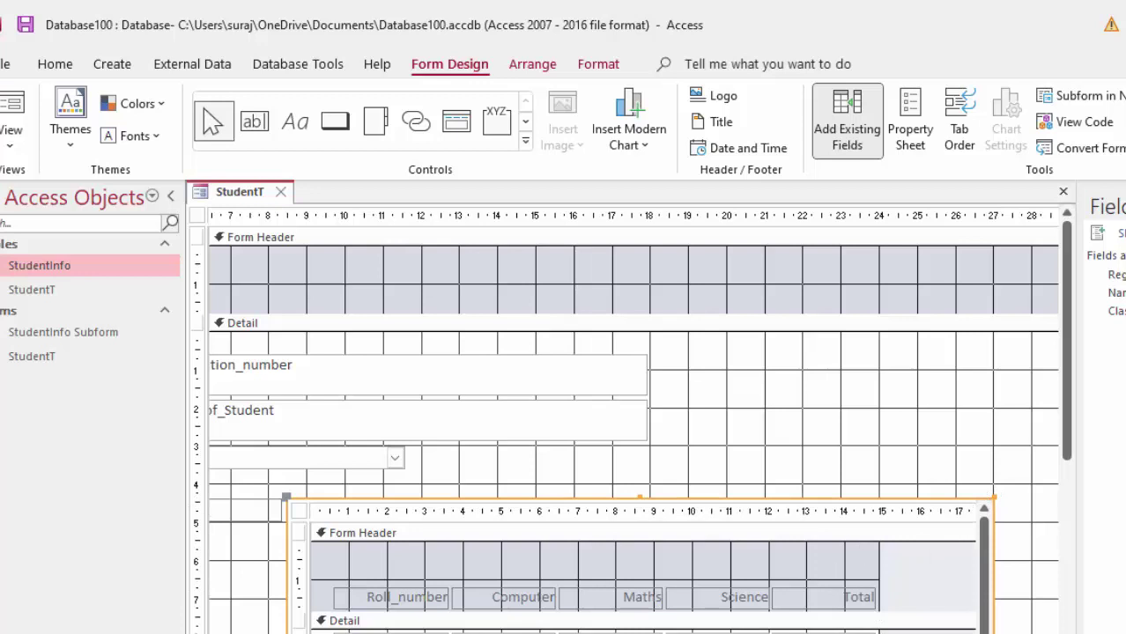
Narrow the Registration_number and Name_of_Student boxes, shift the subform left, and preview in Form View
scroll(633, 423, left, 3)
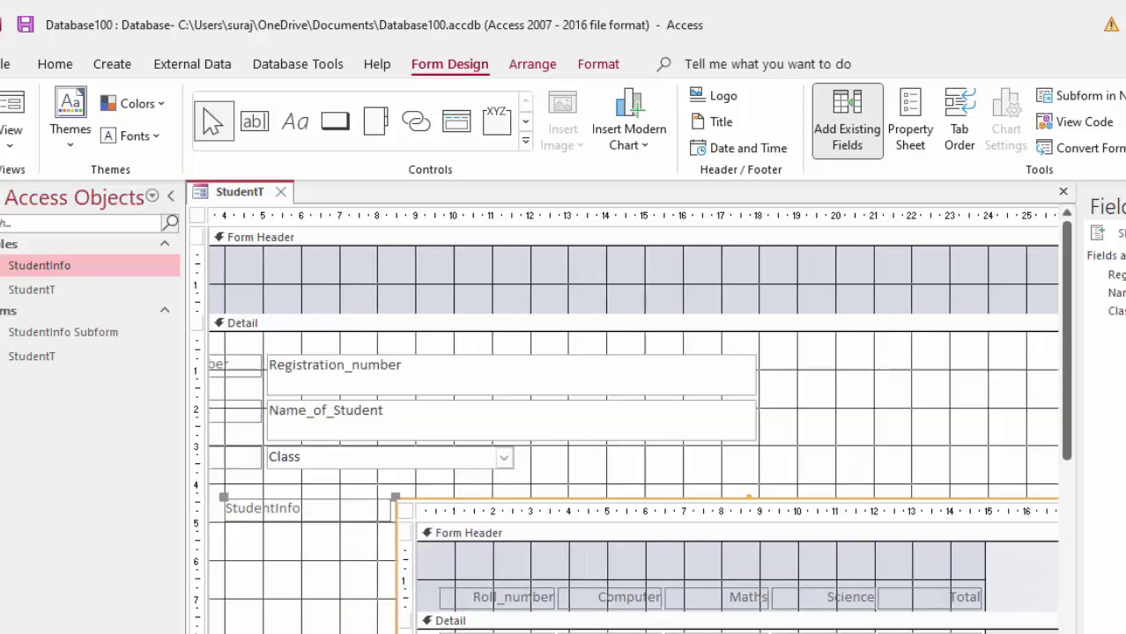
scroll(633, 423, left, 3)
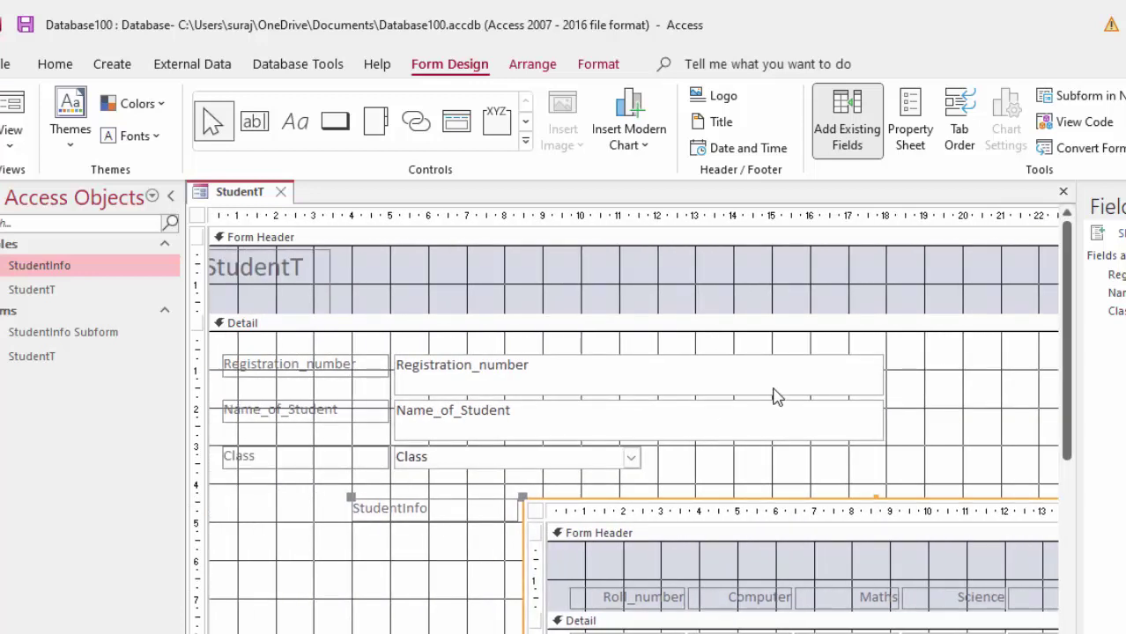
click(828, 386)
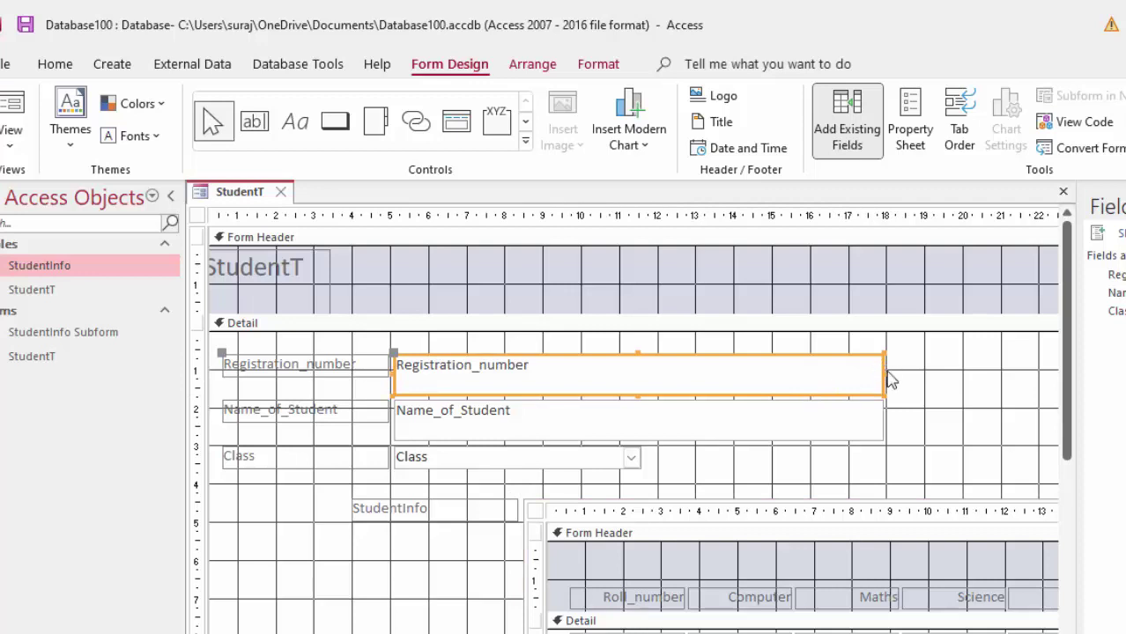
drag(842, 387, 739, 412)
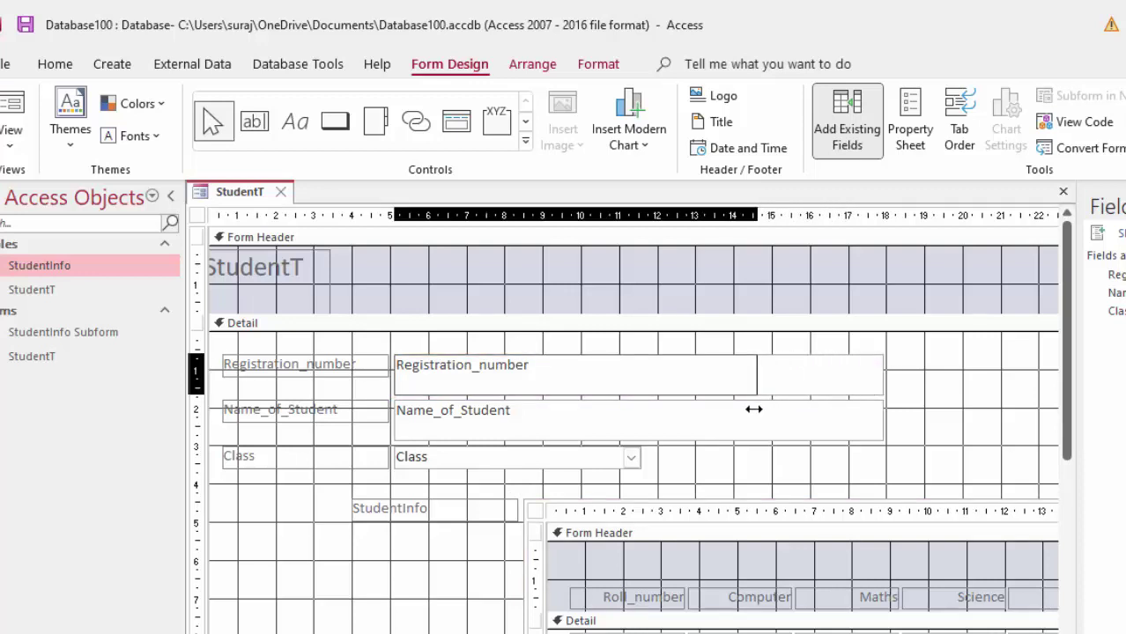
click(860, 436)
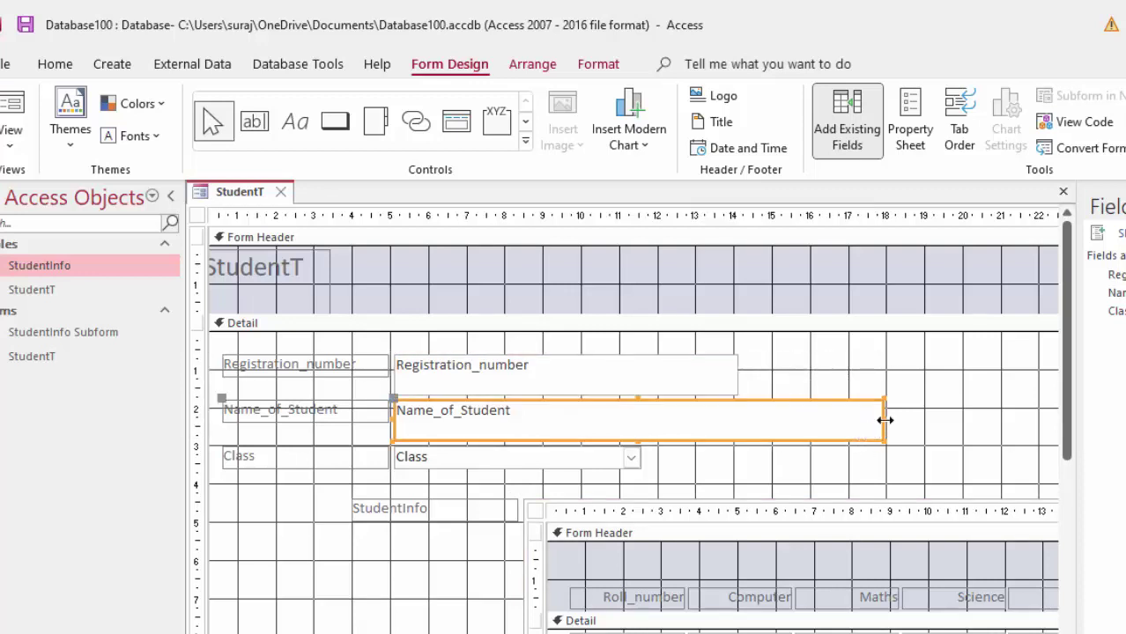
drag(882, 421, 746, 450)
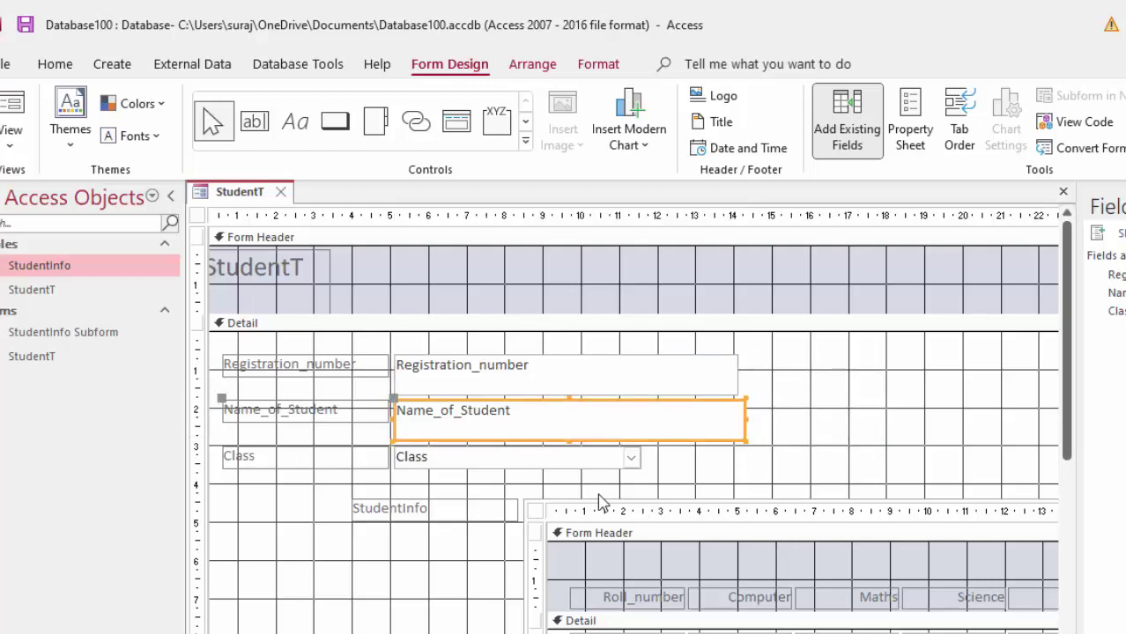
drag(534, 558, 507, 568)
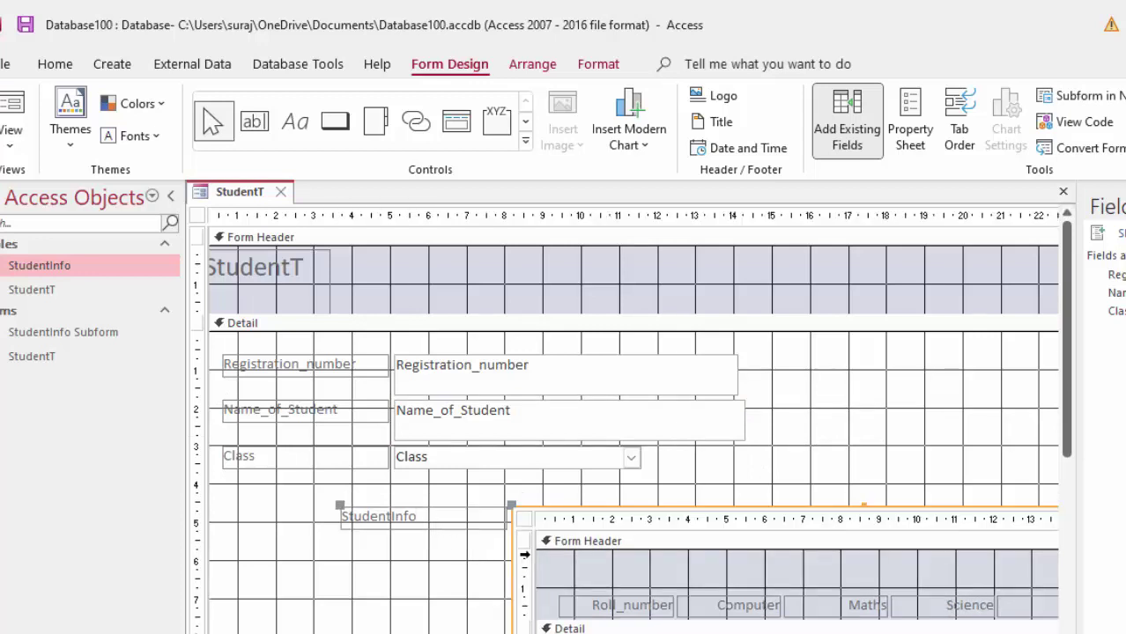
click(11, 114)
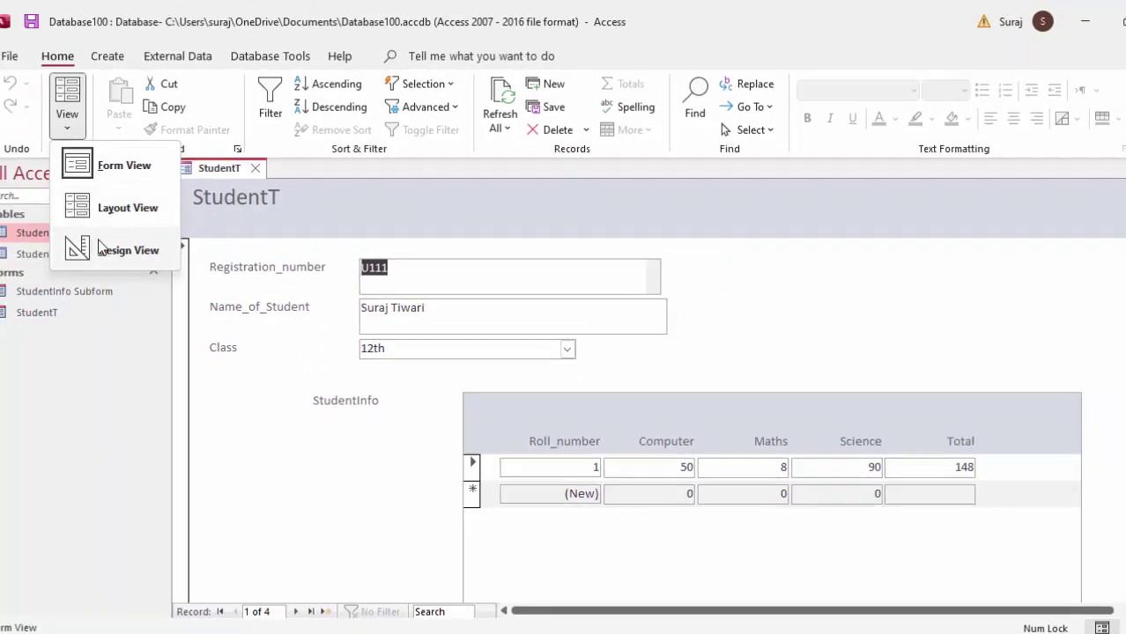
In Design View, delete the StudentT header title and draw a combo box in the Form Header
click(99, 245)
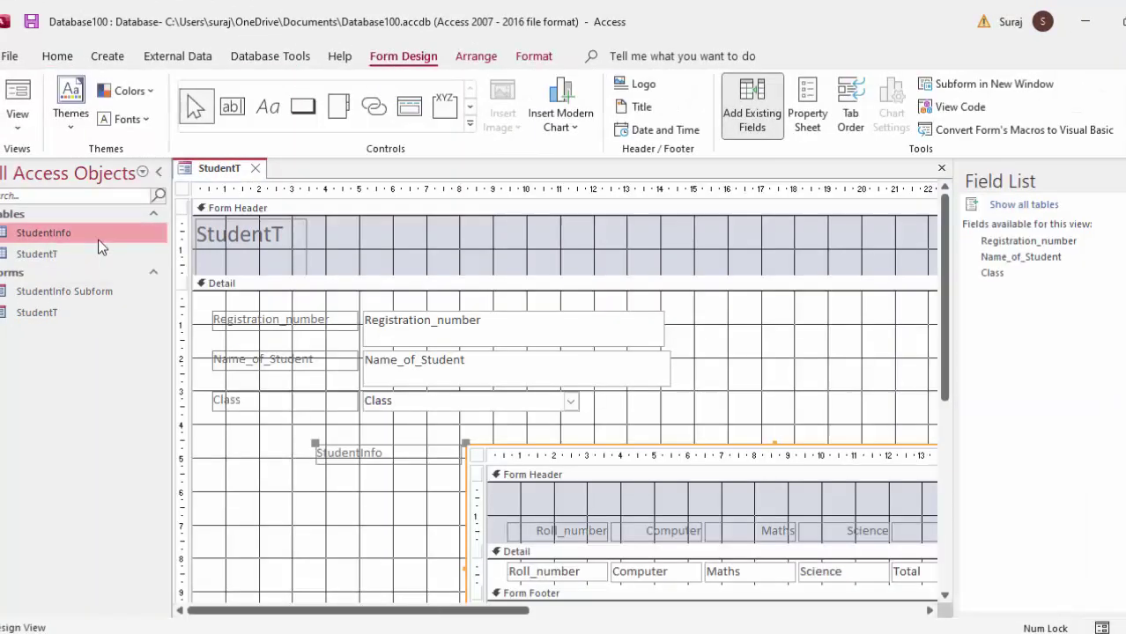
click(300, 224)
key(Delete)
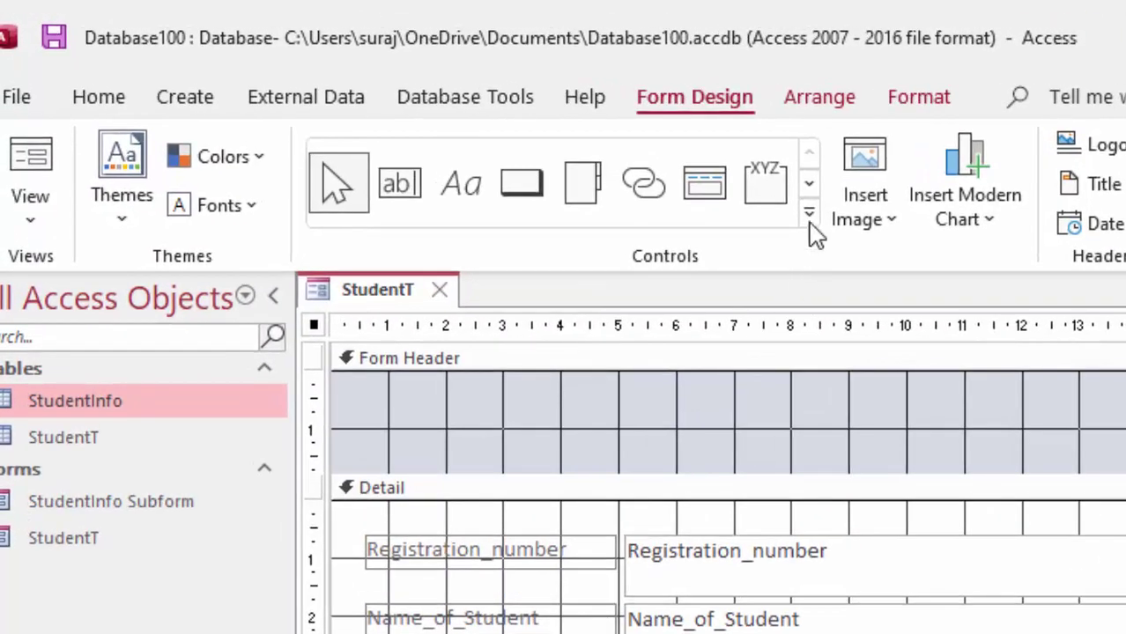
click(809, 214)
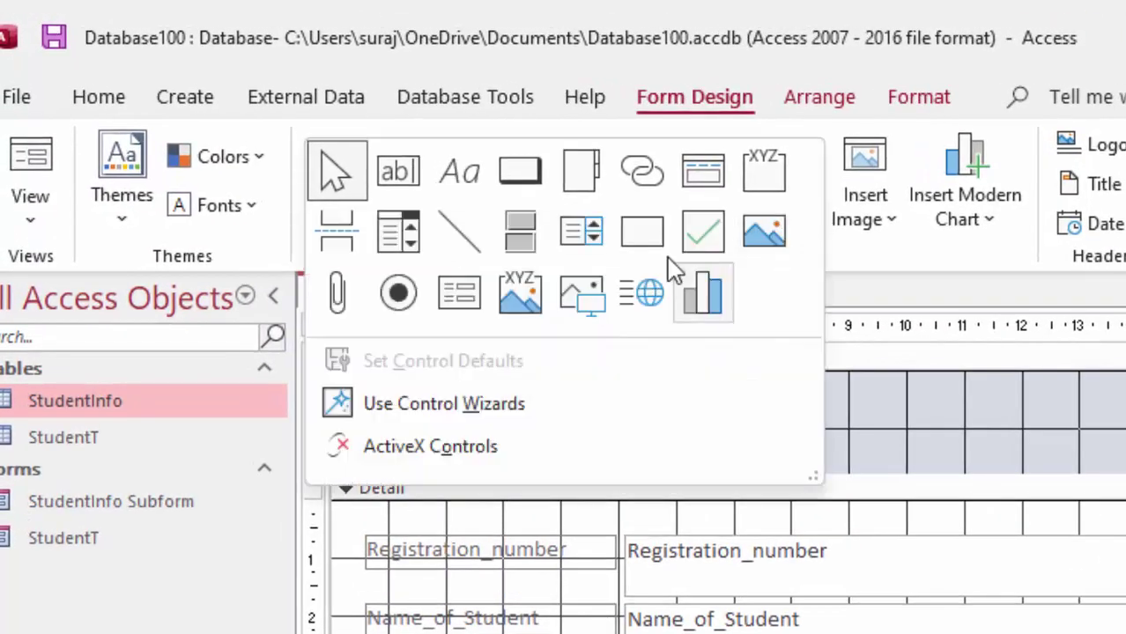
click(402, 249)
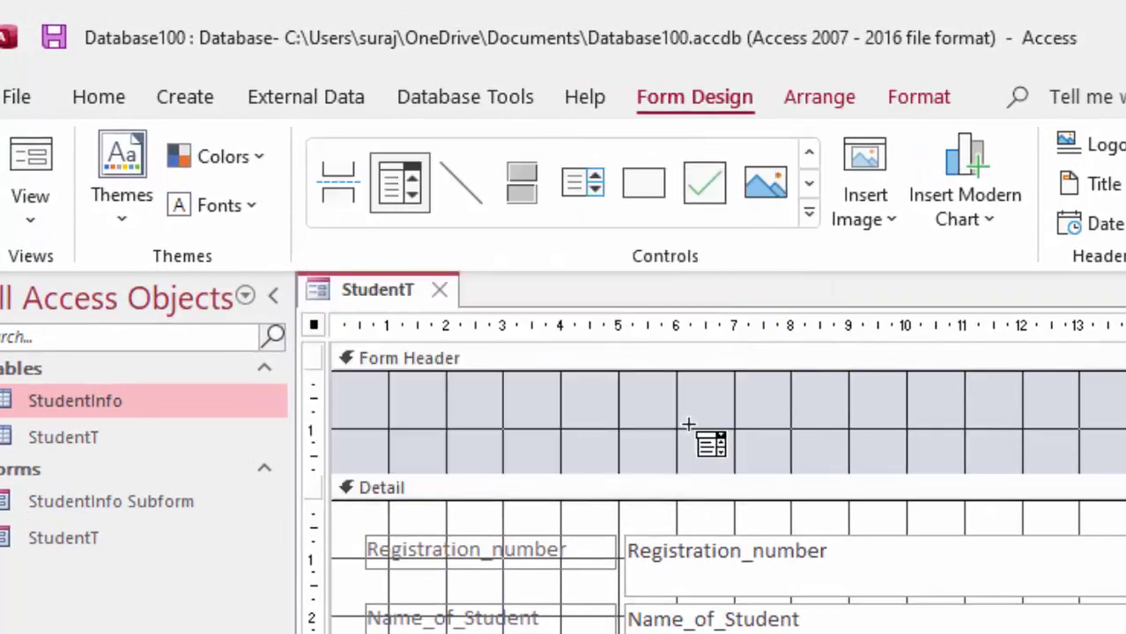
drag(769, 389, 1014, 436)
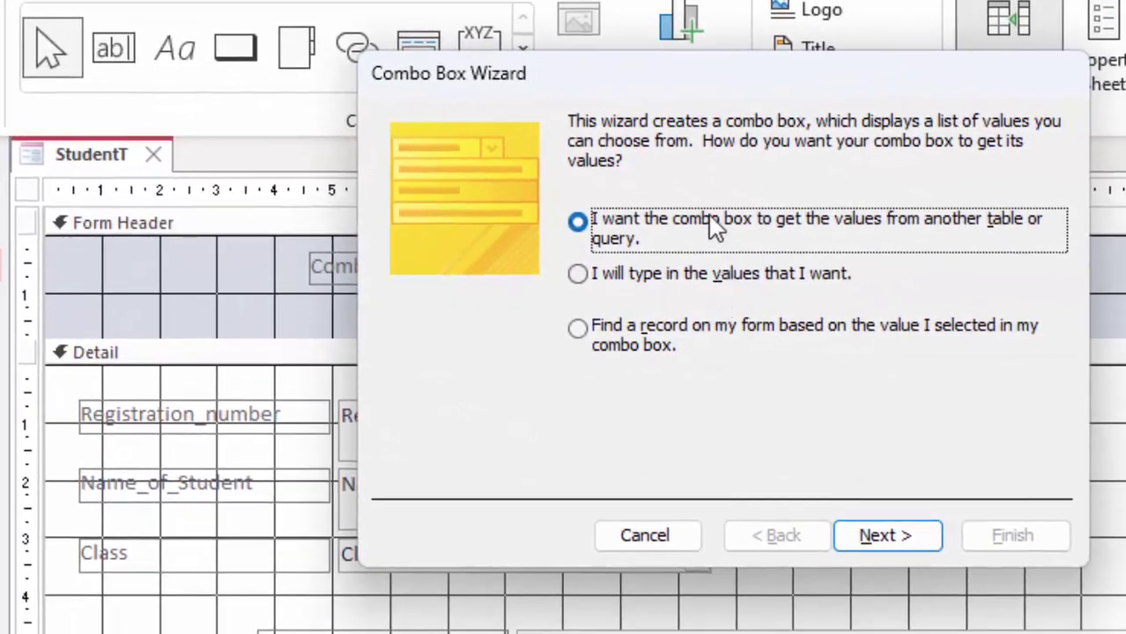
Set the combo box to find form records by Registration_number, accepting the default column width
click(687, 333)
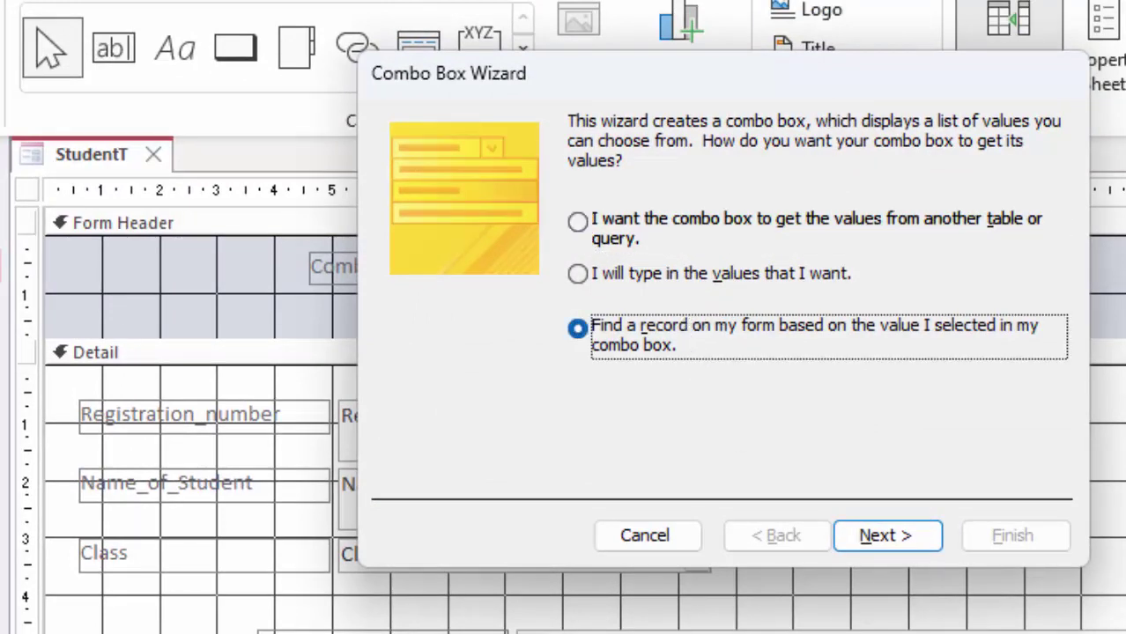
click(885, 537)
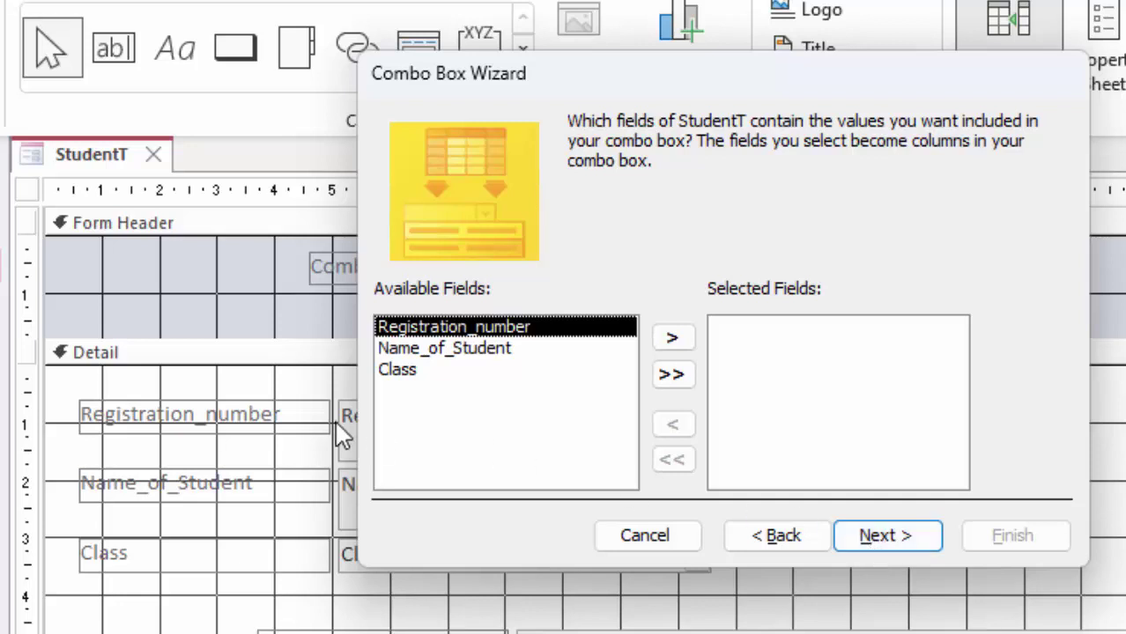
click(672, 340)
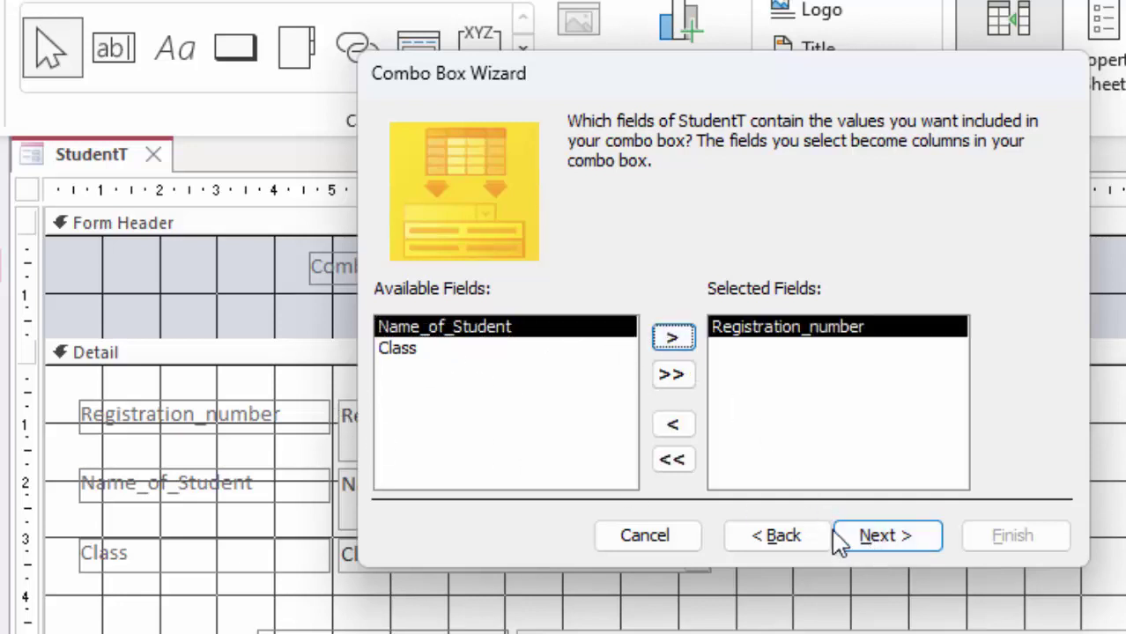
click(875, 538)
click(874, 538)
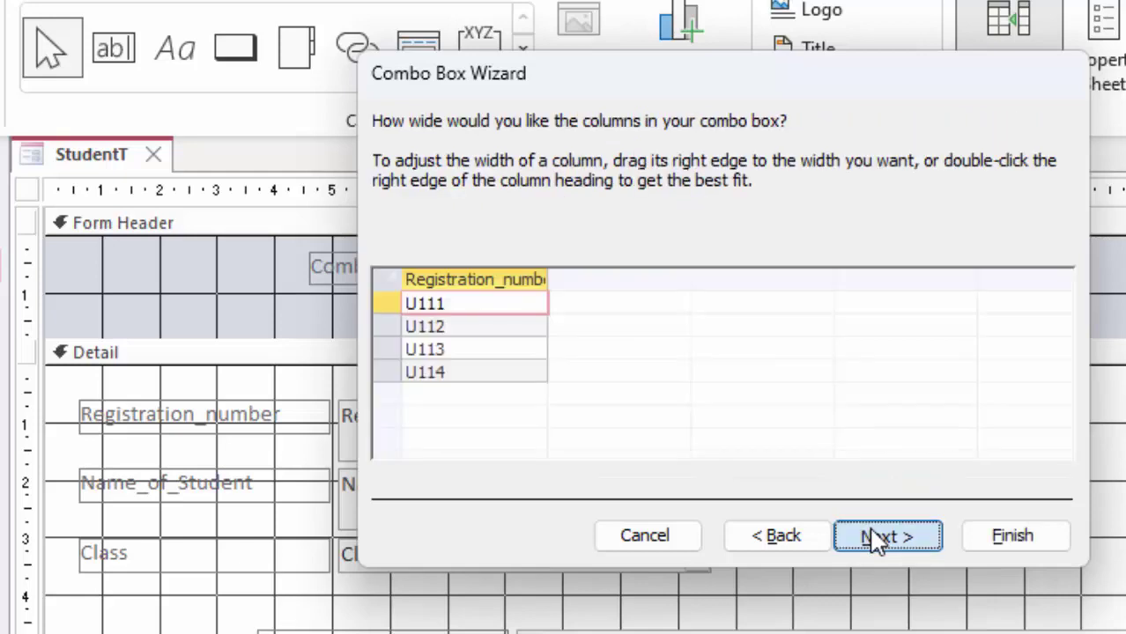
click(984, 553)
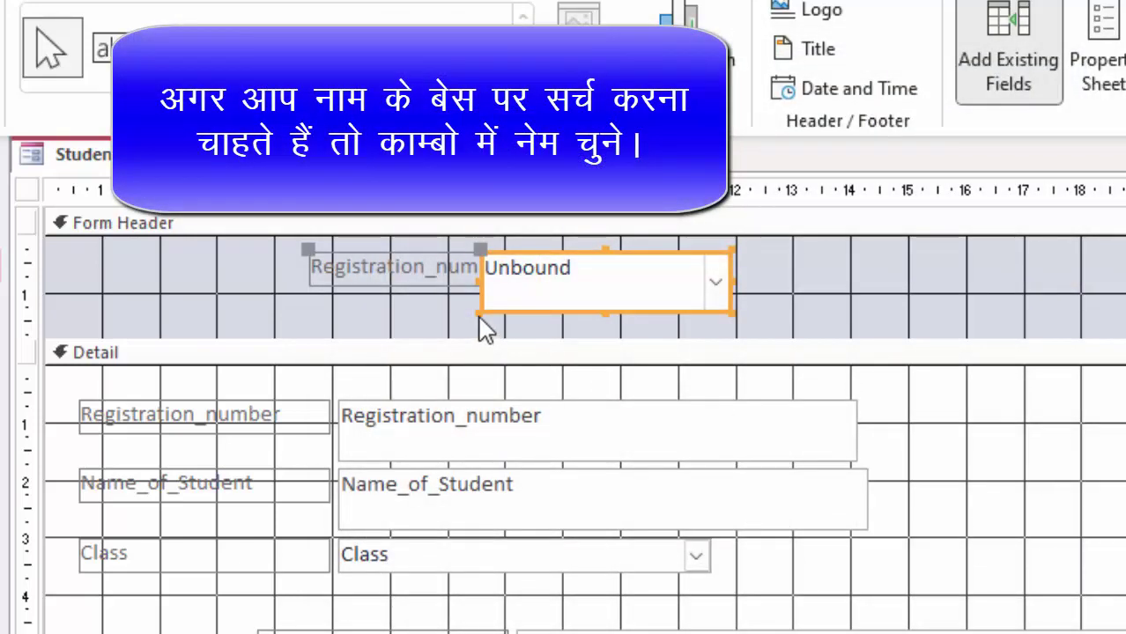
Nudge the new combo box right and narrow its Registration_number label so the text wraps
drag(481, 307, 509, 305)
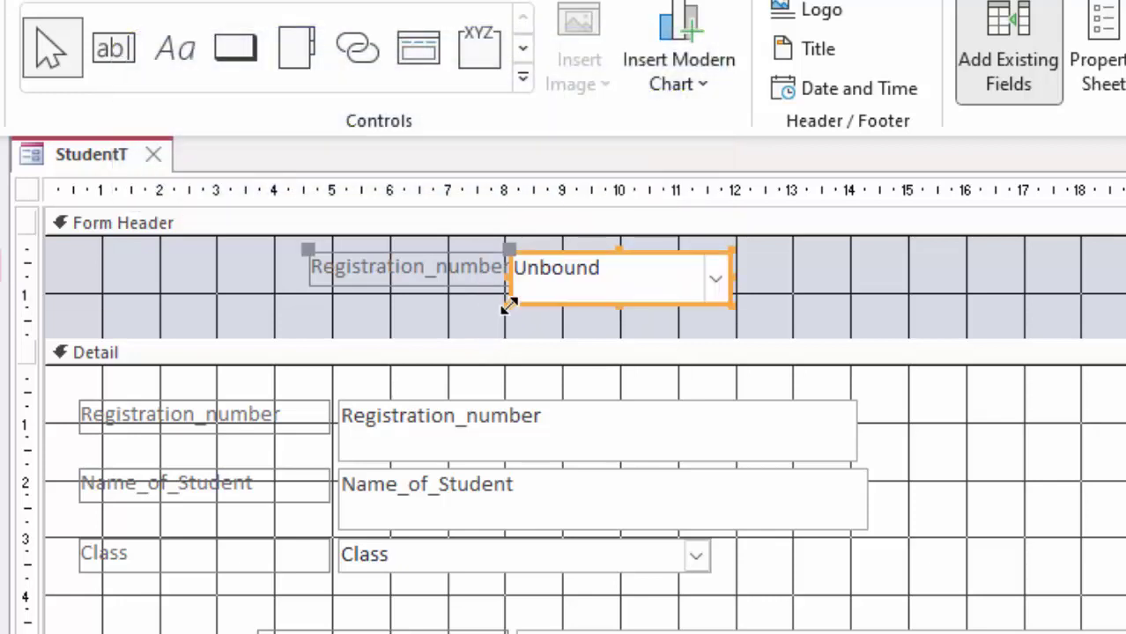
click(465, 298)
click(473, 284)
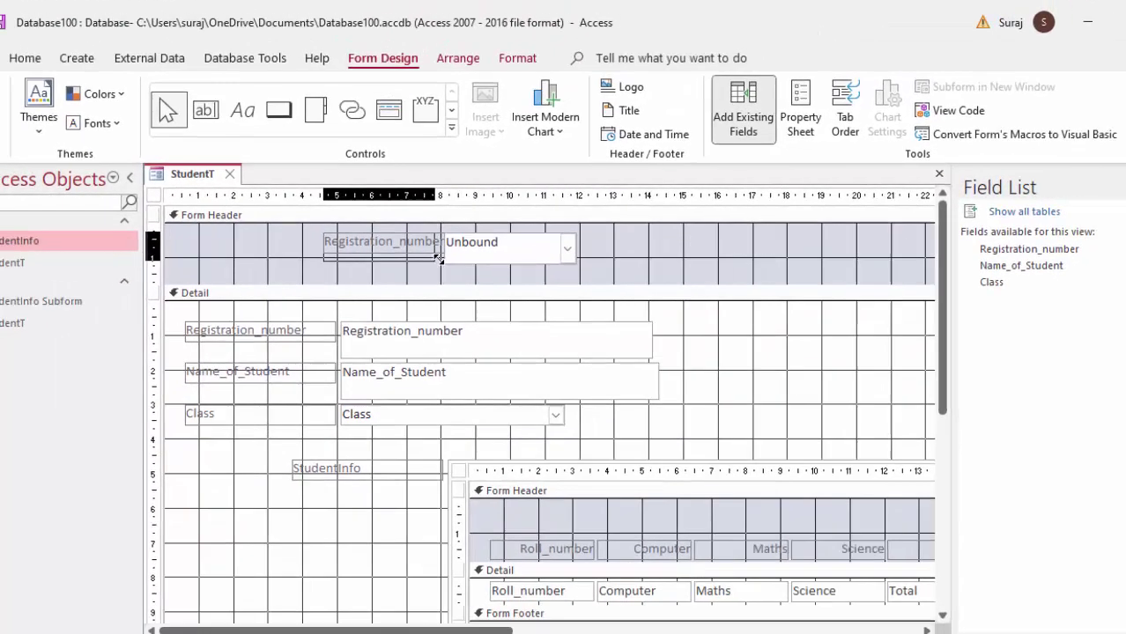
drag(437, 258, 436, 259)
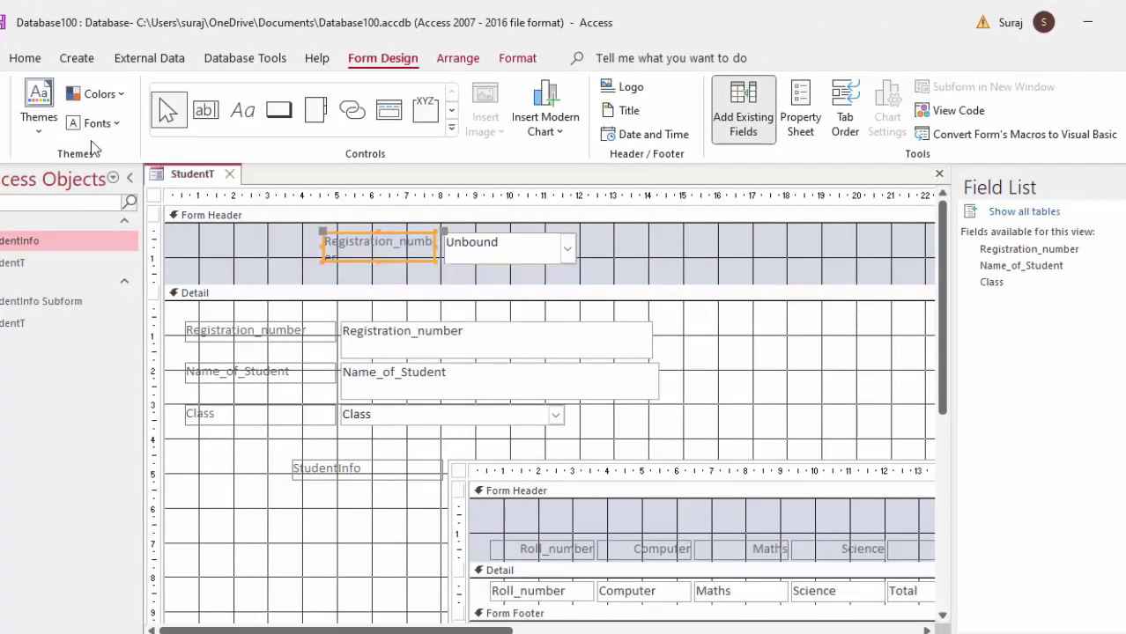
In Form View, pick U112 from the header combo box to jump to record 2
key(F5)
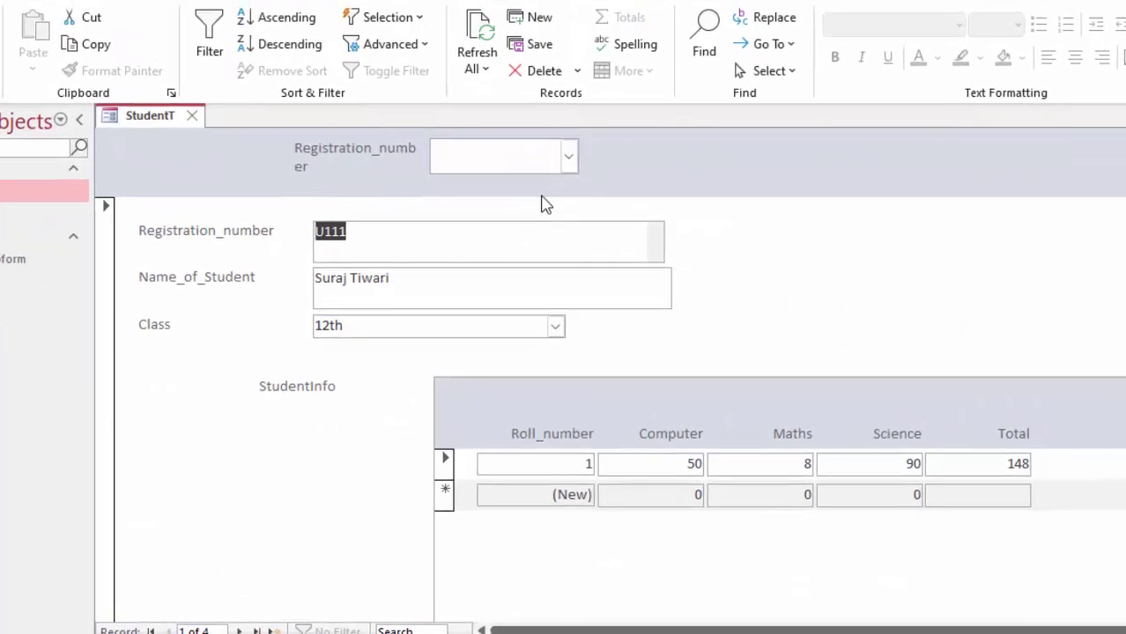
click(573, 98)
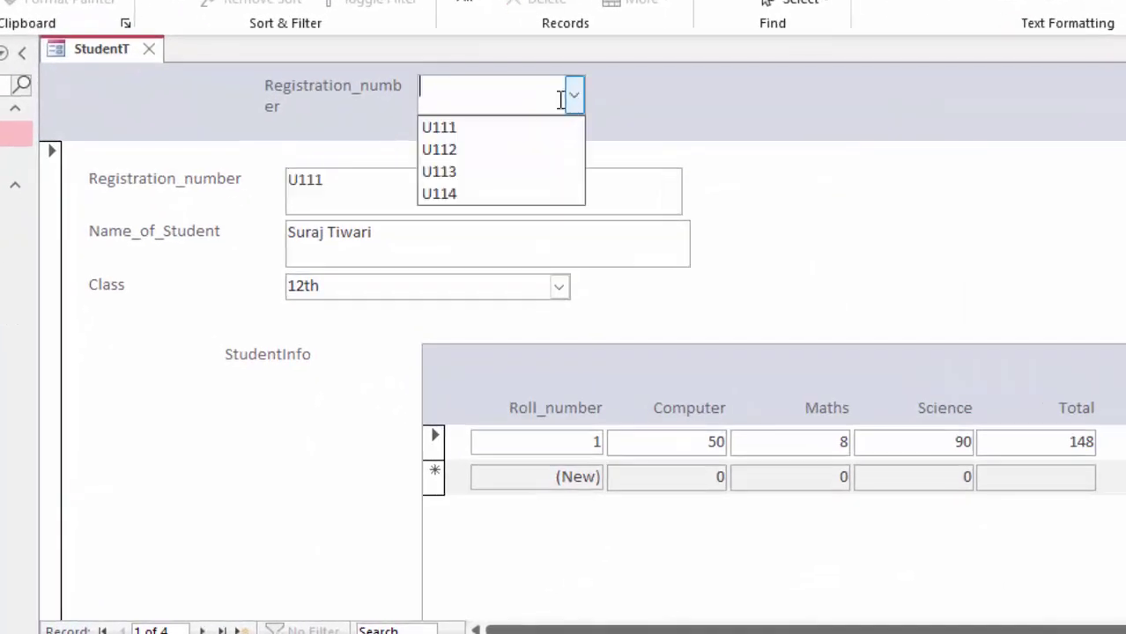
click(467, 157)
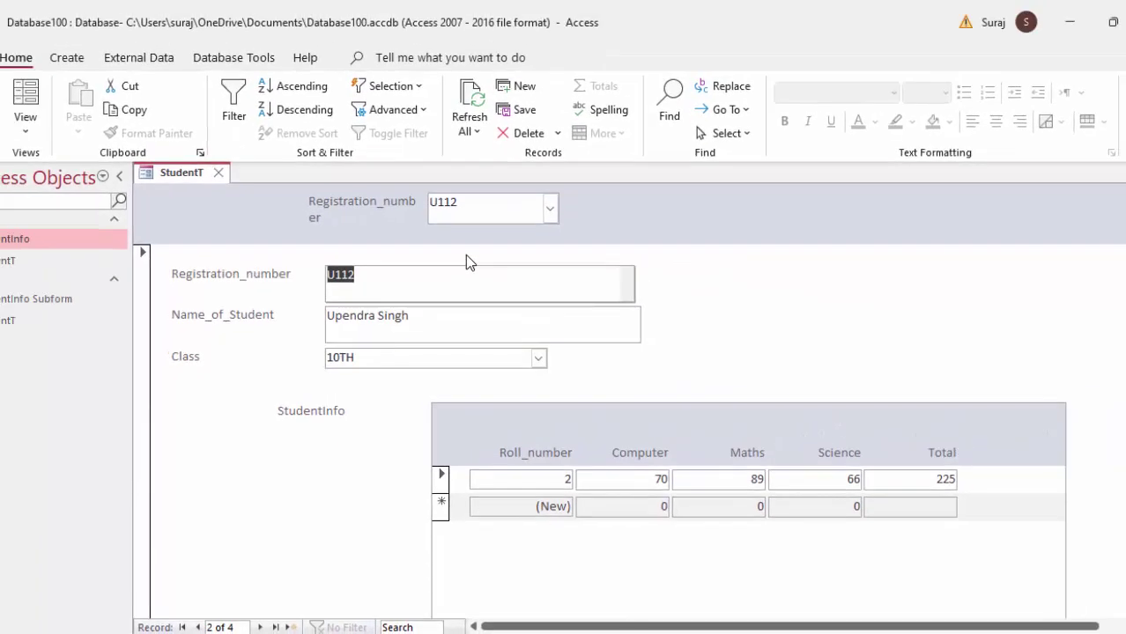
click(67, 58)
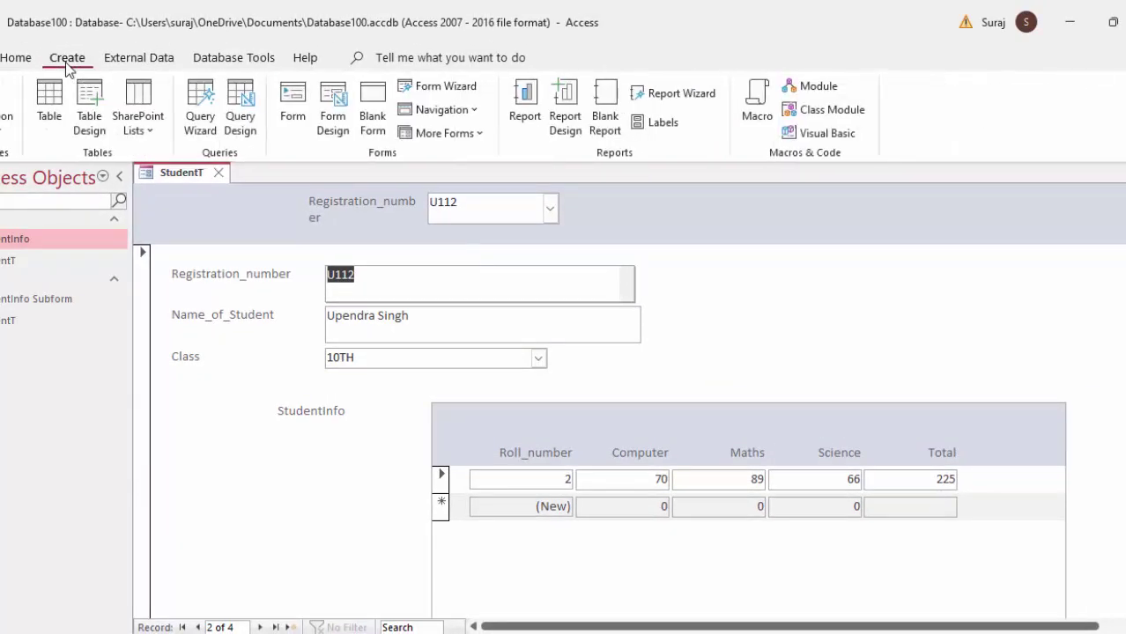